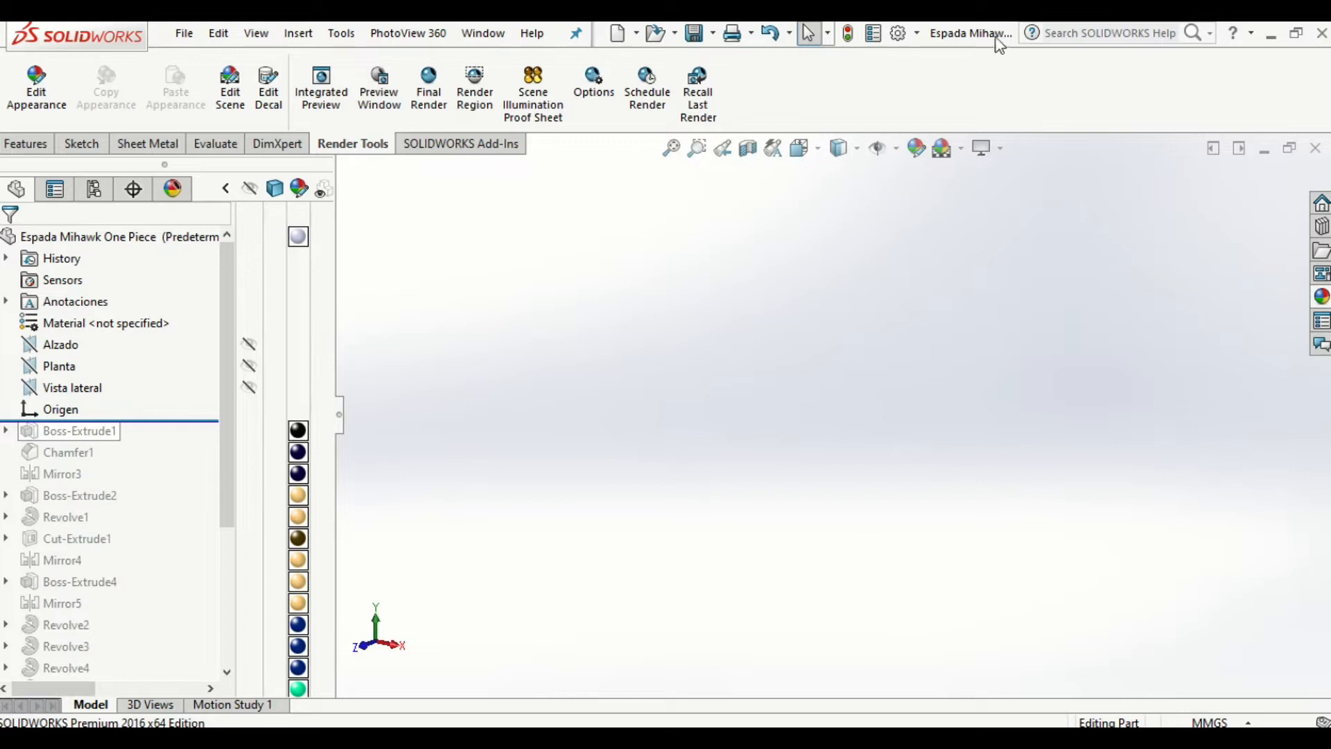
# - Roll the feature history forward to include Boss-Extrude1 and open its Sketch1 for editing
pyautogui.click(165, 421)
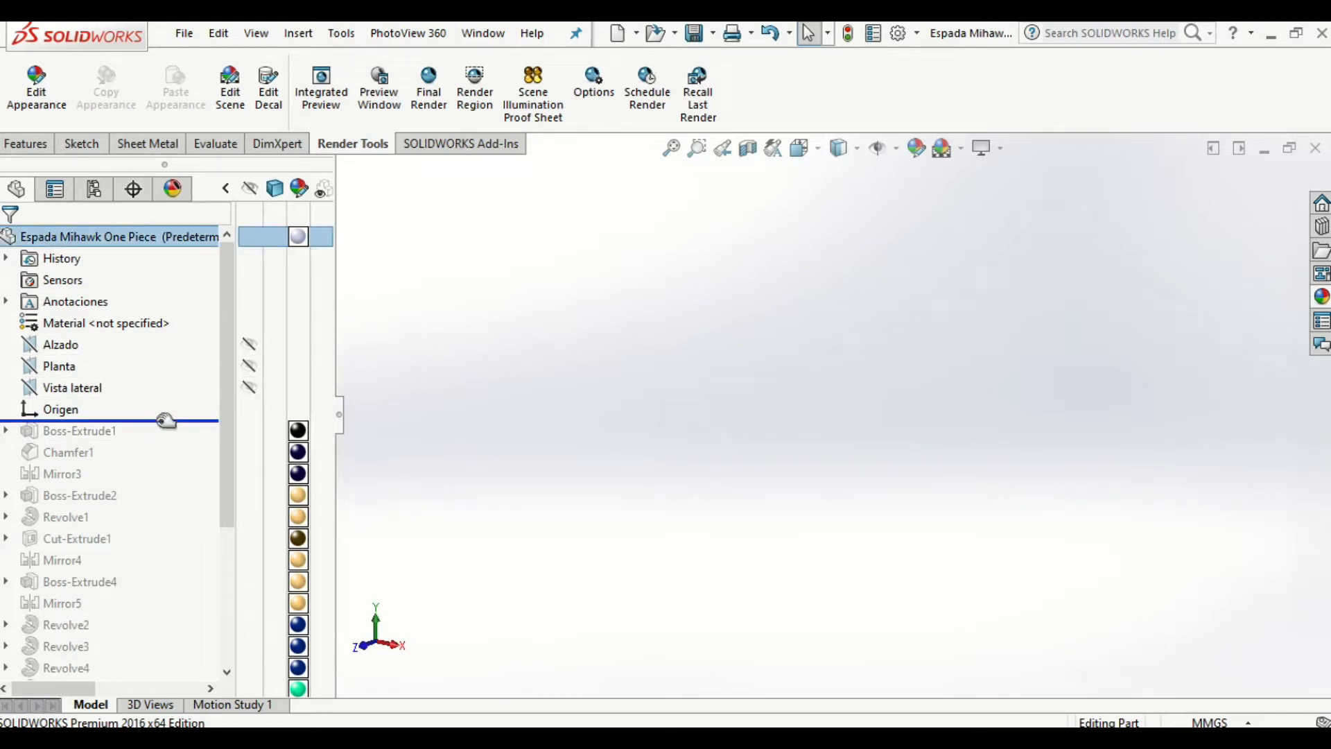
pyautogui.moveTo(165, 421); pyautogui.dragTo(167, 437)
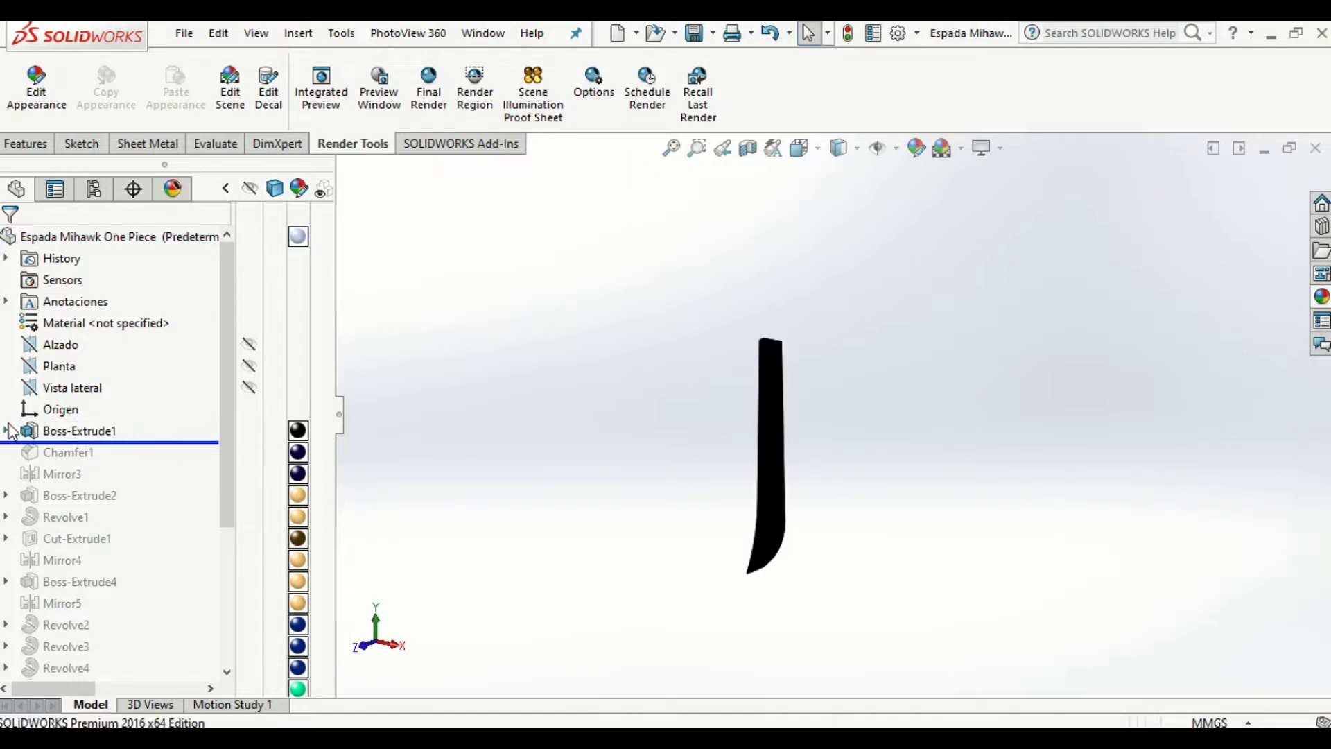
pyautogui.click(6, 431)
pyautogui.click(69, 452)
pyautogui.rightClick(70, 452)
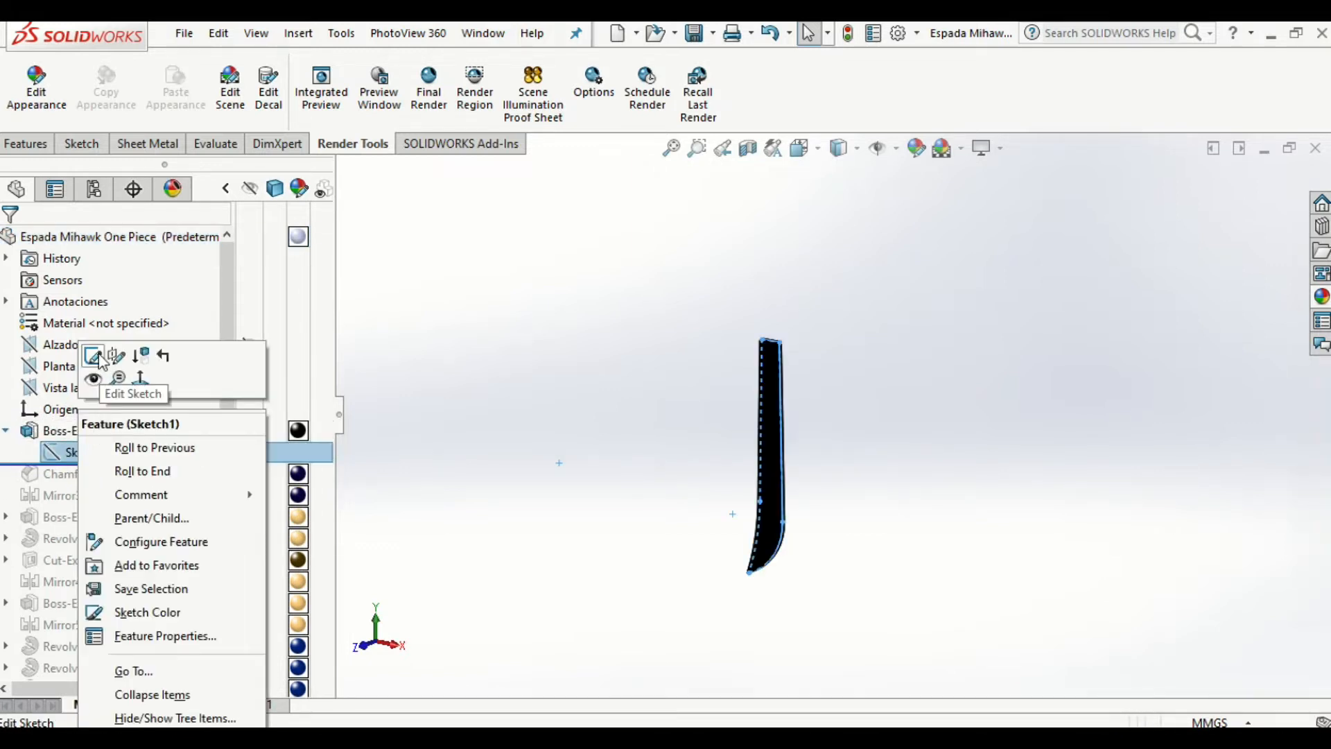
pyautogui.click(93, 355)
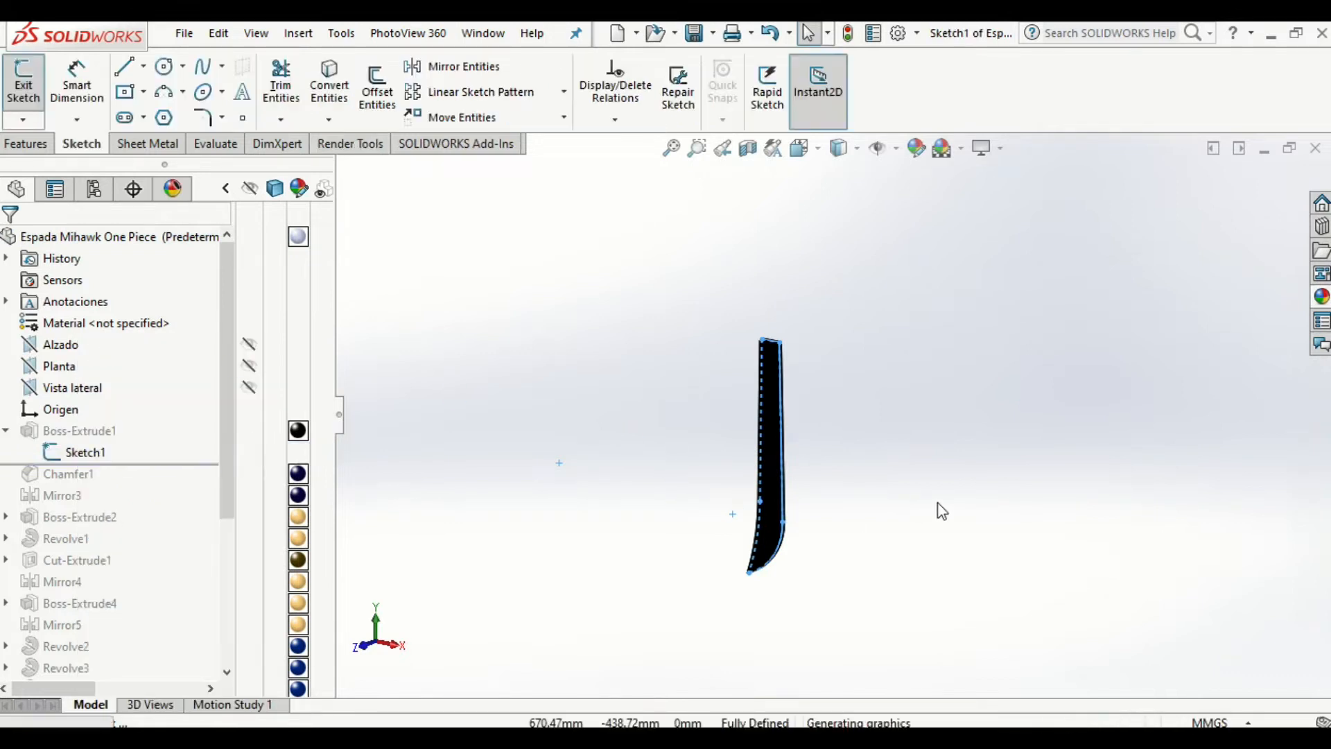
# - Examine the blade profile's dimensions in Sketch1 face-on, and exit the sketch
pyautogui.hotkey('ctrl', '8')
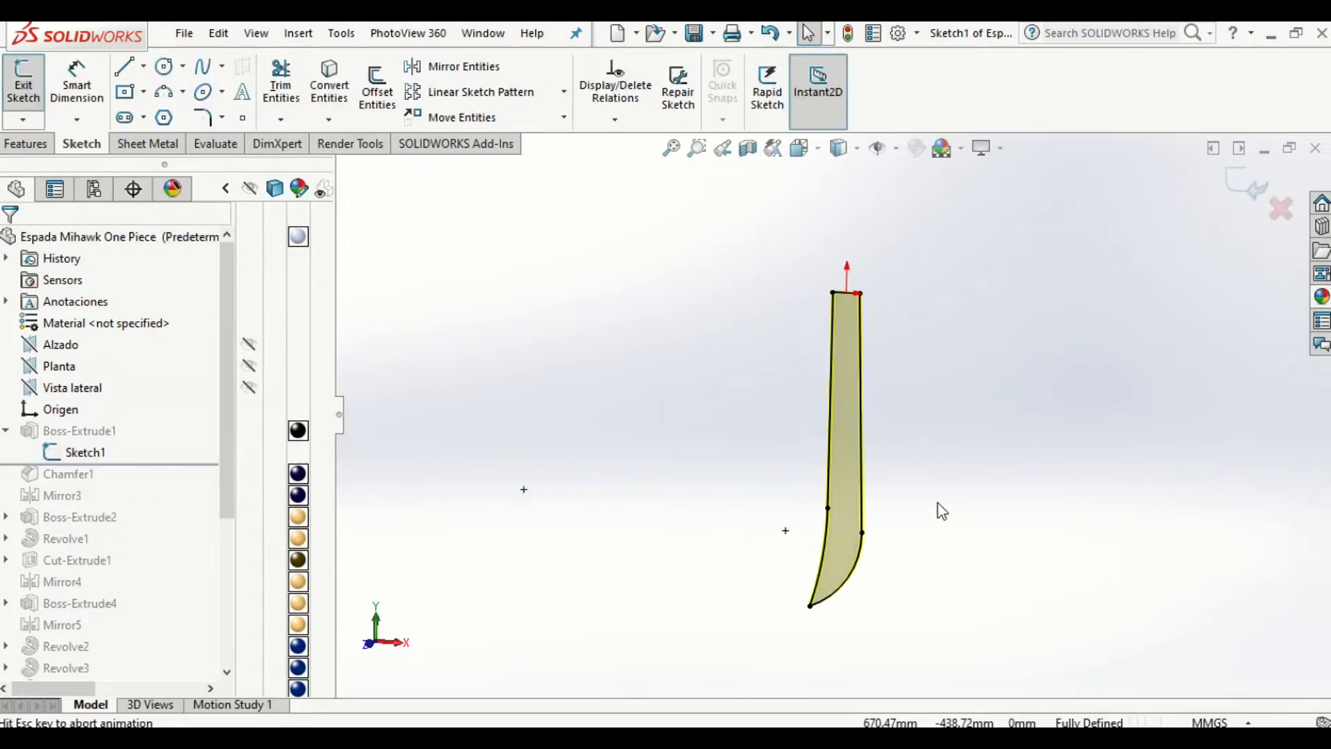
pyautogui.scroll(1, 1013, 507)
pyautogui.scroll(-1, 1083, 456)
pyautogui.scroll(1, 1011, 403)
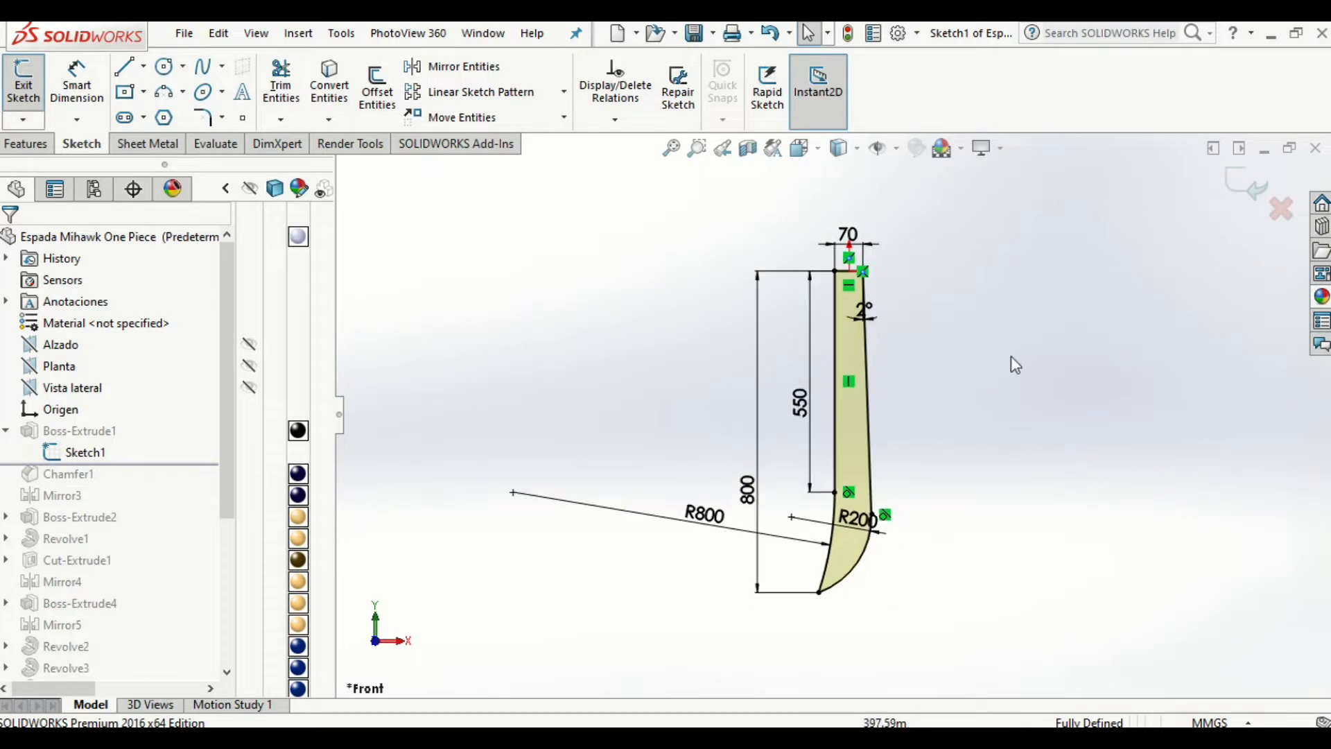
pyautogui.scroll(-2, 1047, 319)
pyautogui.scroll(2, 839, 395)
pyautogui.scroll(-1, 859, 579)
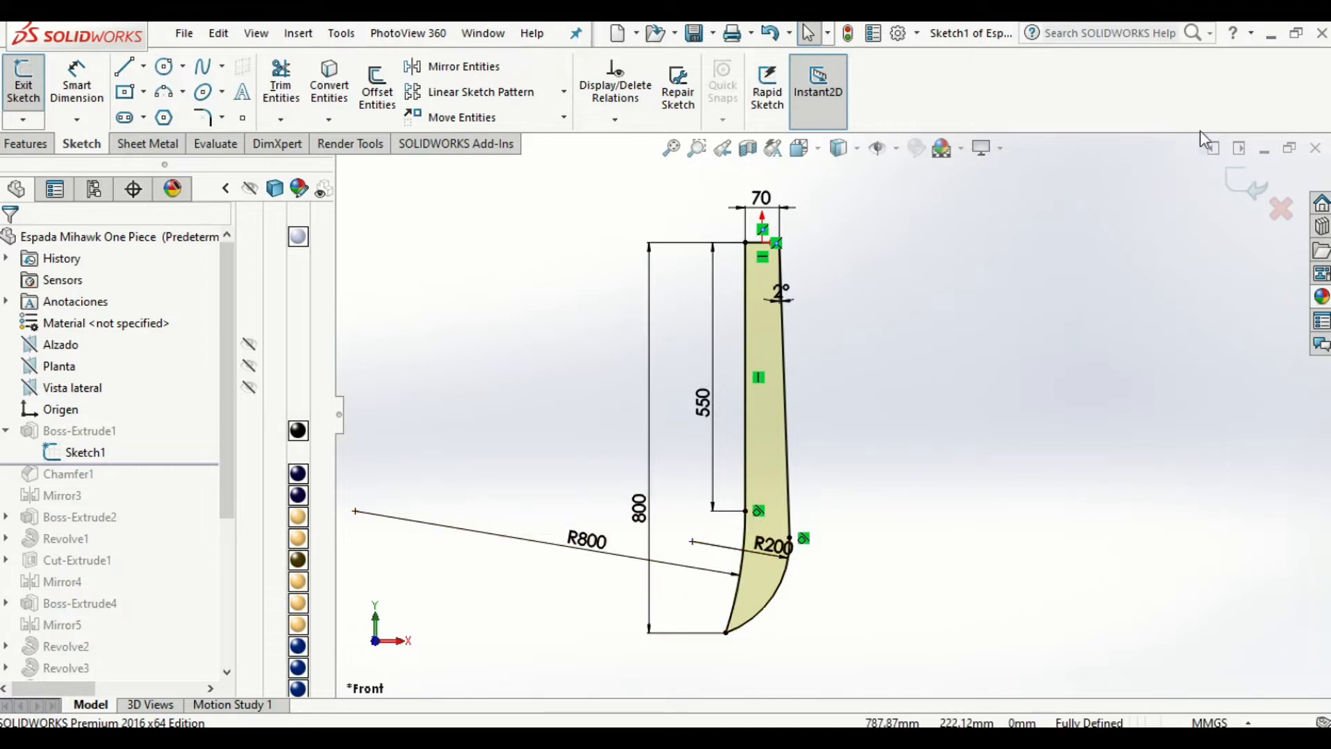
pyautogui.click(1245, 192)
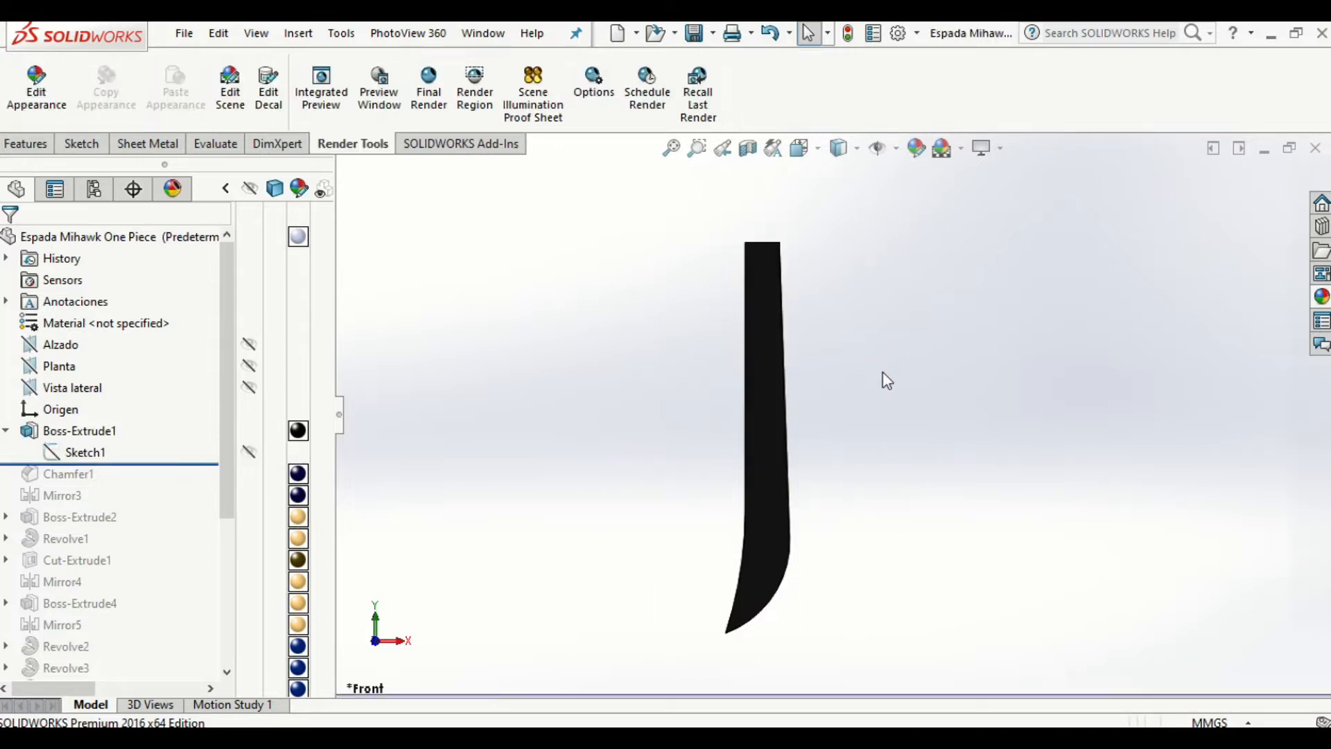
# - Review the extrusion depth and dimensions of Boss-Extrude1 in an isometric view
pyautogui.hotkey('ctrl', '7')
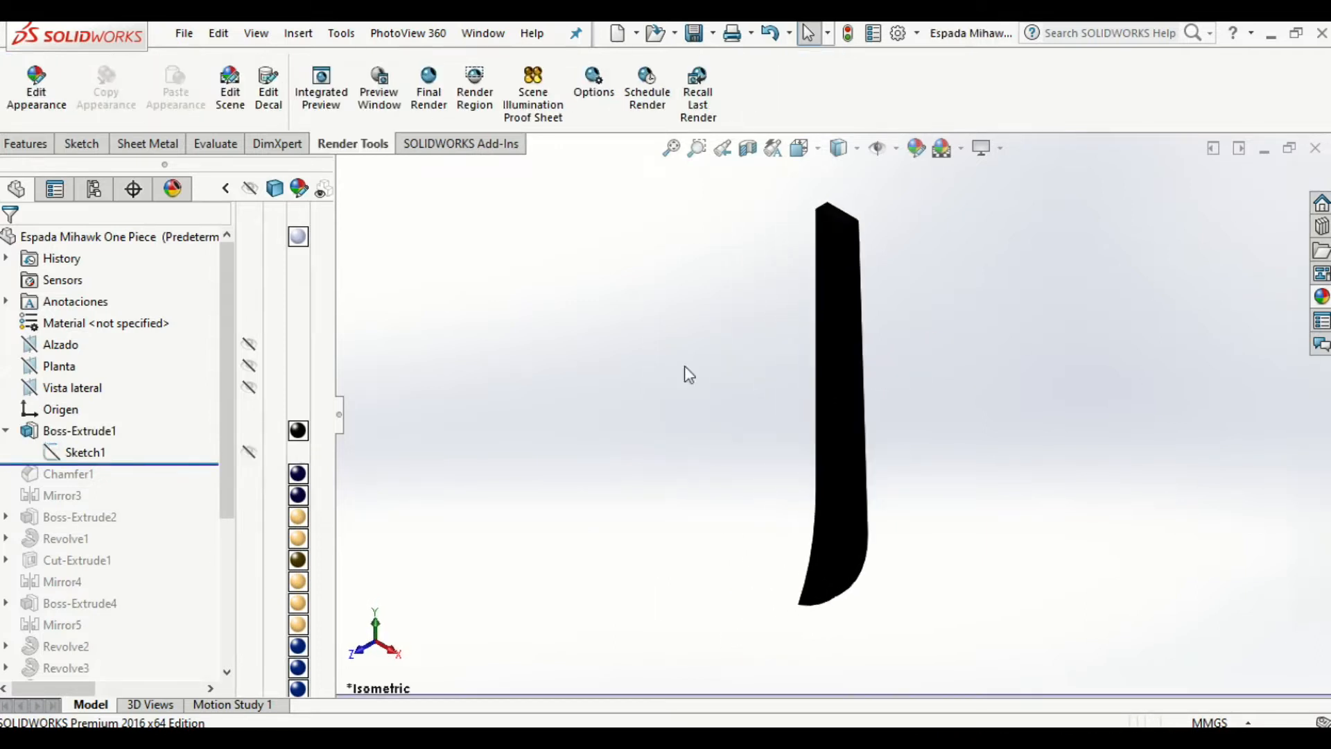
pyautogui.click(70, 432)
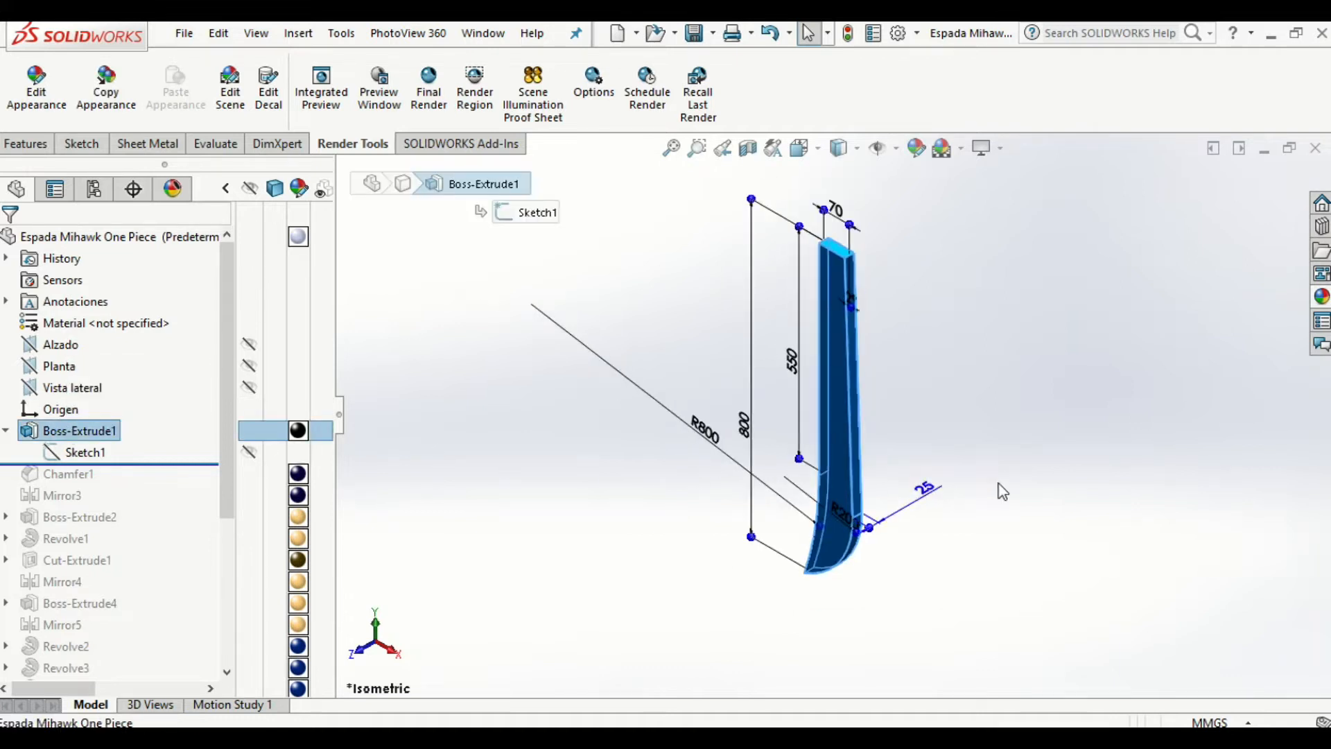
pyautogui.scroll(-2, 1003, 490)
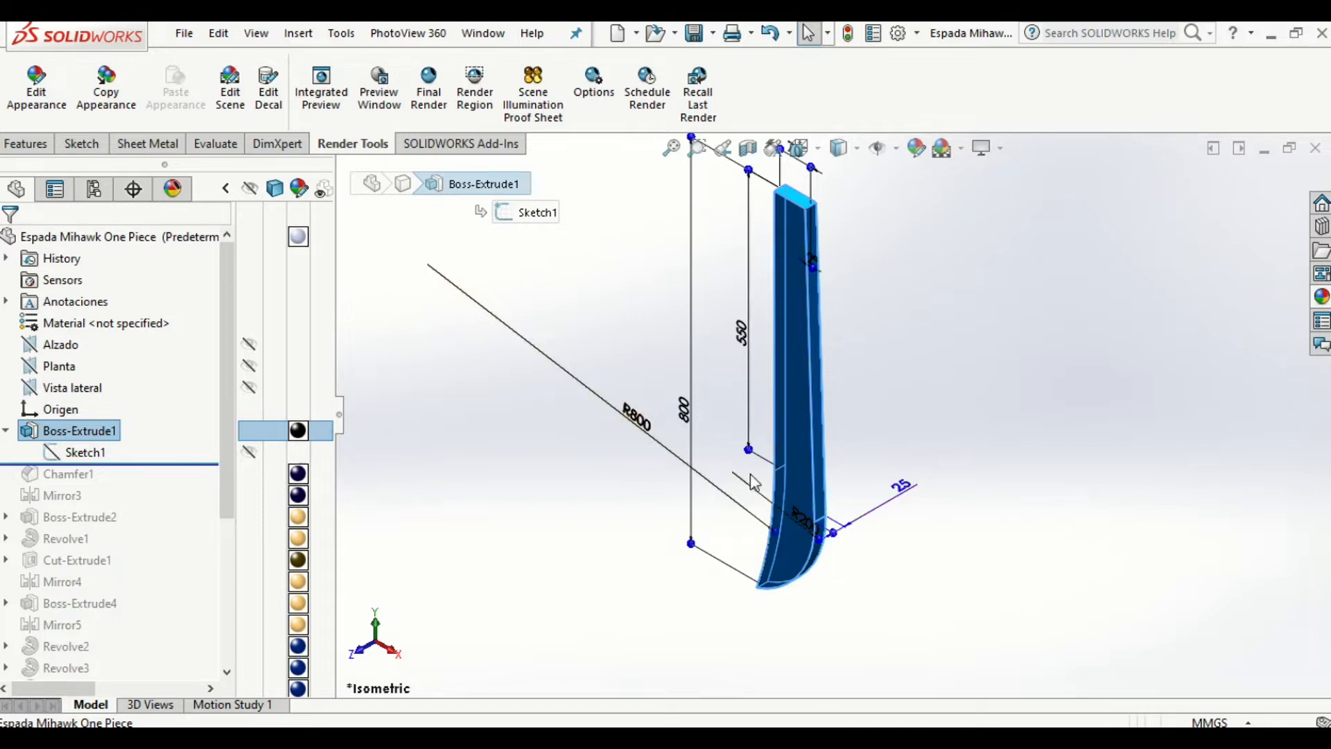
pyautogui.click(900, 448)
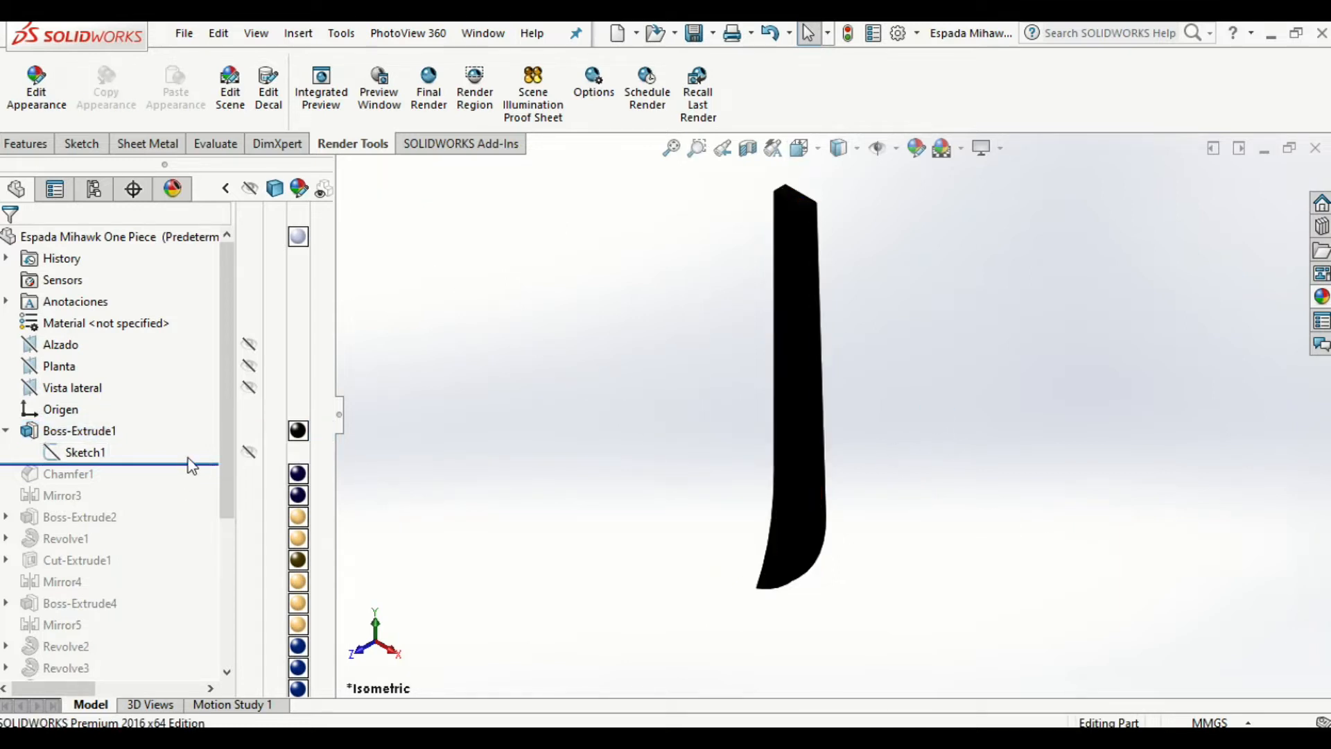
# - Roll the feature history forward to include Chamfer1 and inspect the chamfered cutting edge of the blade
pyautogui.moveTo(193, 464); pyautogui.dragTo(179, 485)
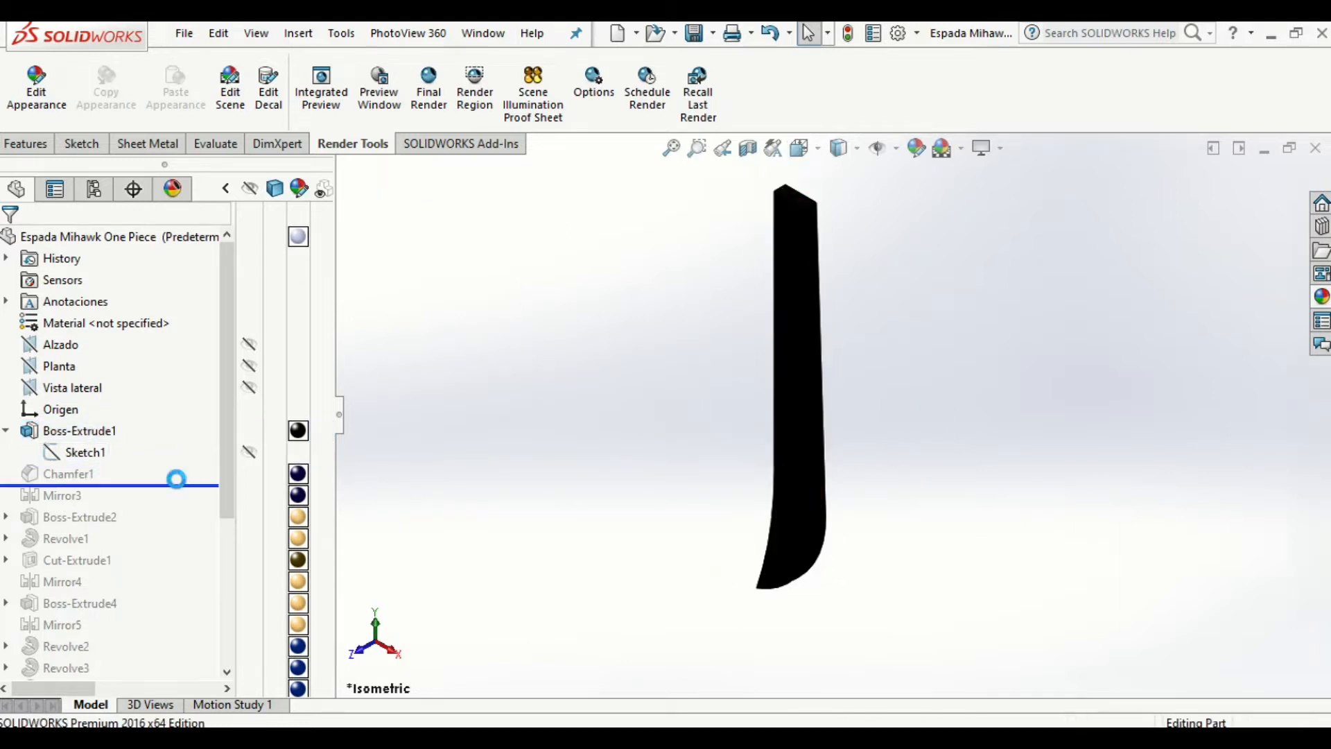
pyautogui.click(68, 474)
pyautogui.scroll(-5, 827, 533)
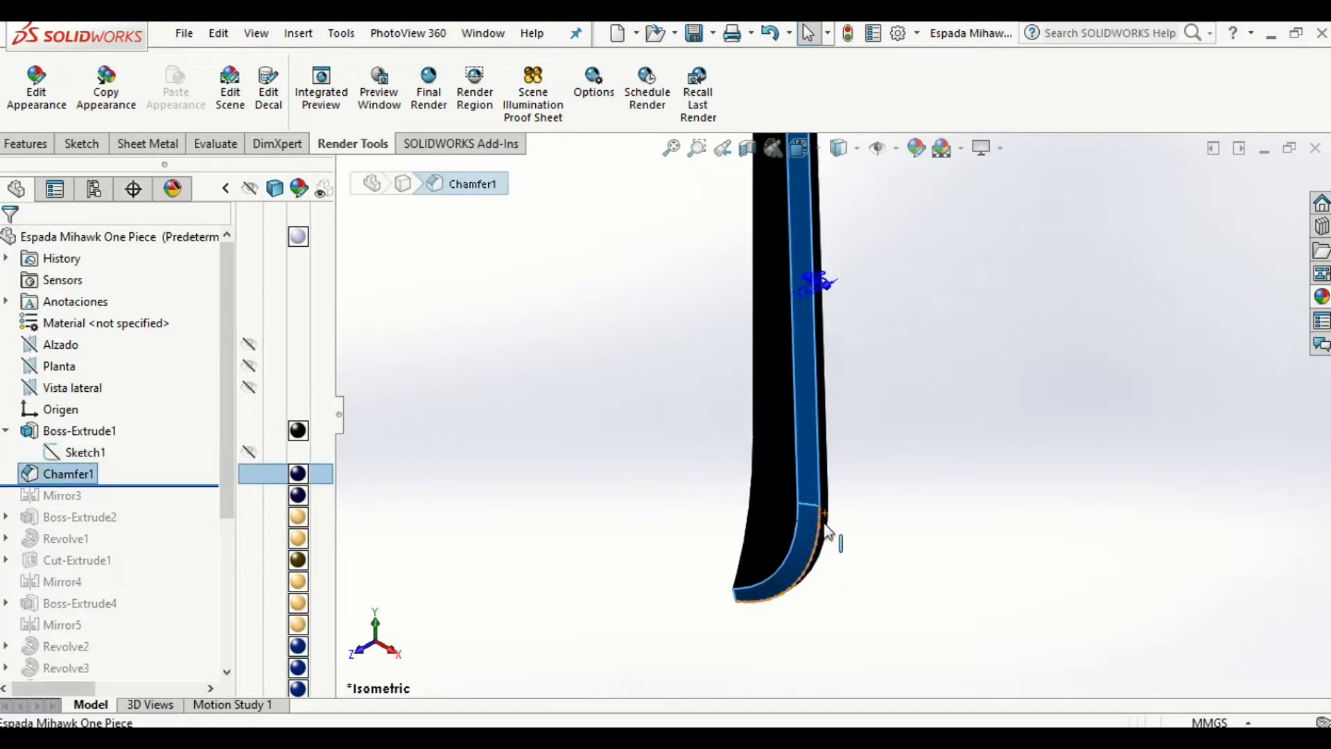
pyautogui.moveTo(824, 527); pyautogui.dragTo(775, 565, button='middle')
pyautogui.scroll(6, 776, 565)
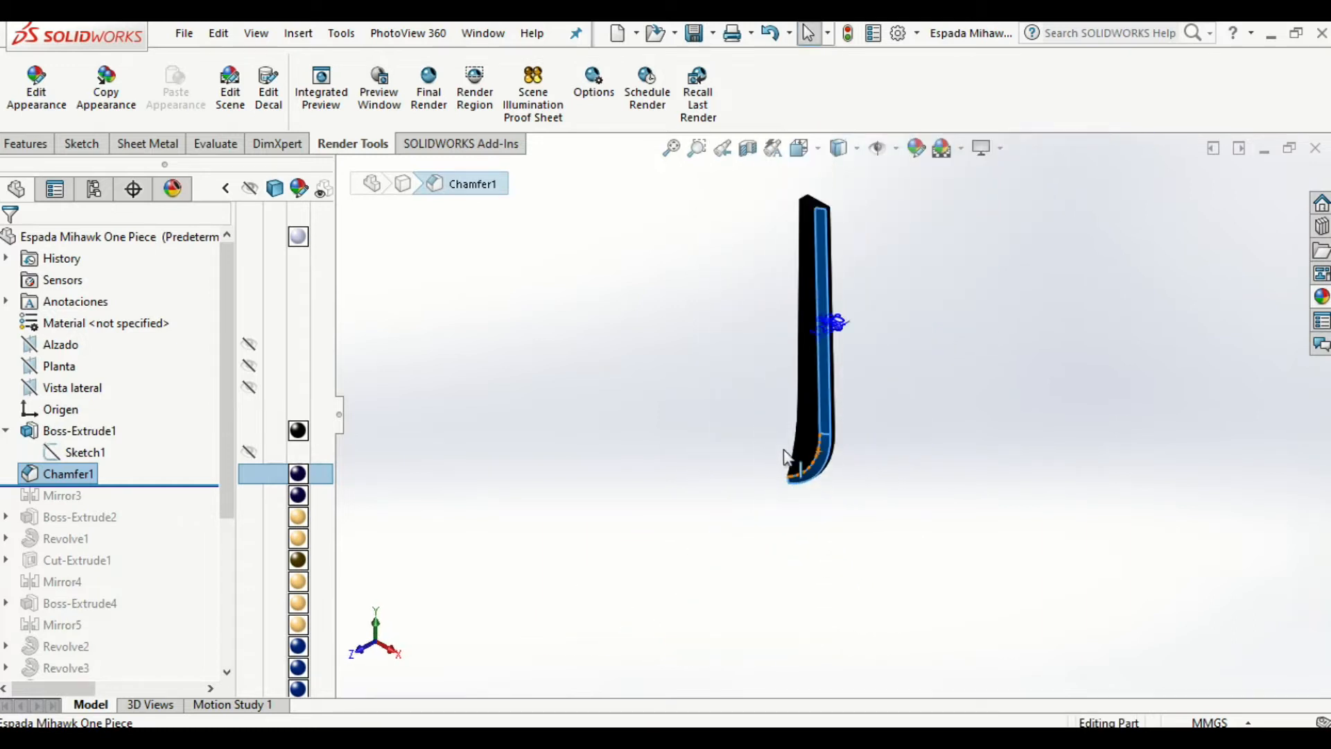
pyautogui.scroll(-2, 905, 168)
pyautogui.click(905, 455)
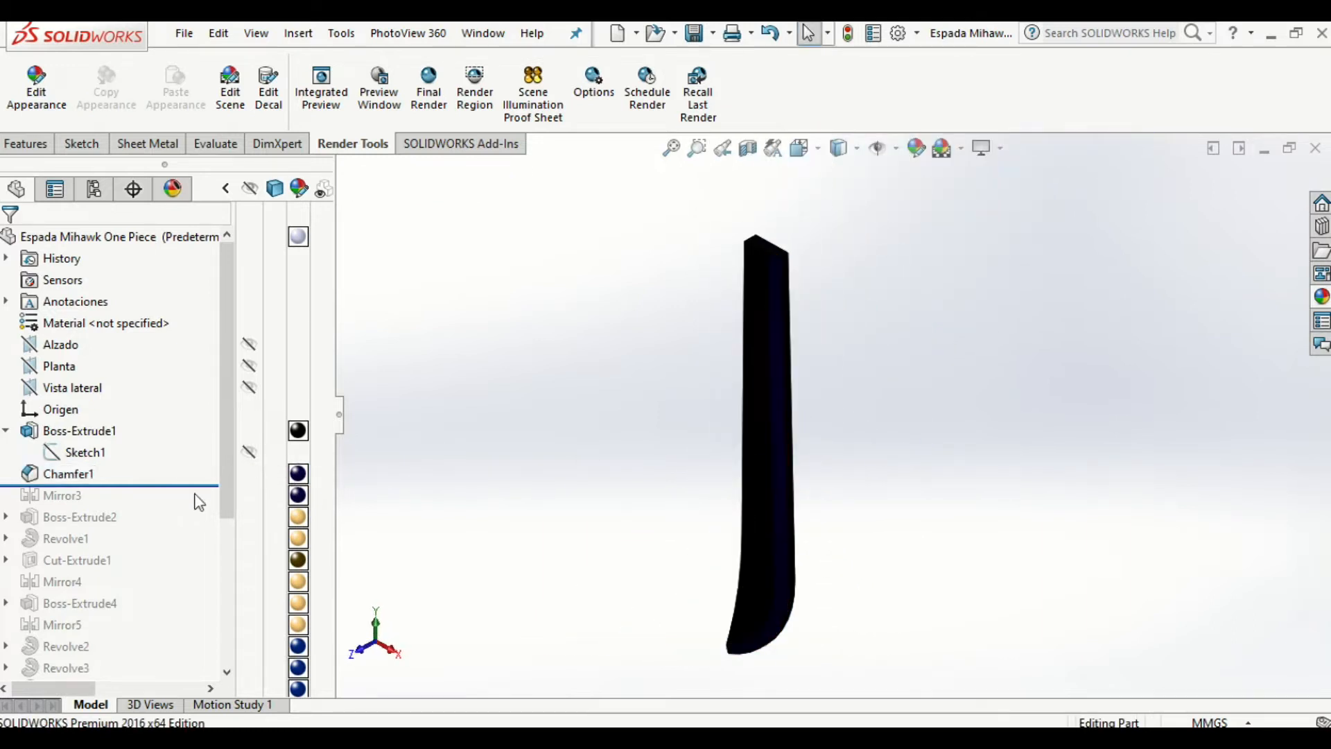
# - Roll the feature history forward to include Mirror3 and inspect the mirrored chamfer on the blade's opposite side
pyautogui.moveTo(129, 484); pyautogui.dragTo(130, 495)
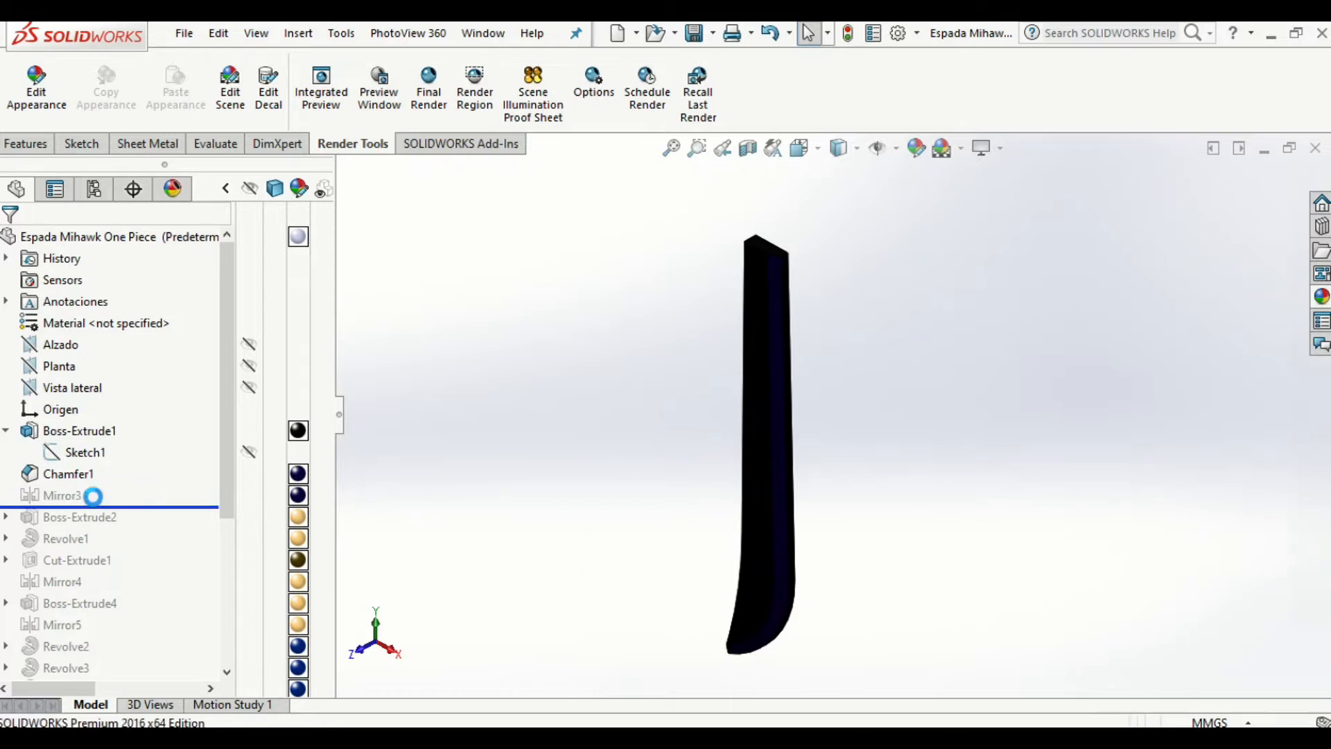
pyautogui.moveTo(704, 585); pyautogui.dragTo(559, 589, button='middle')
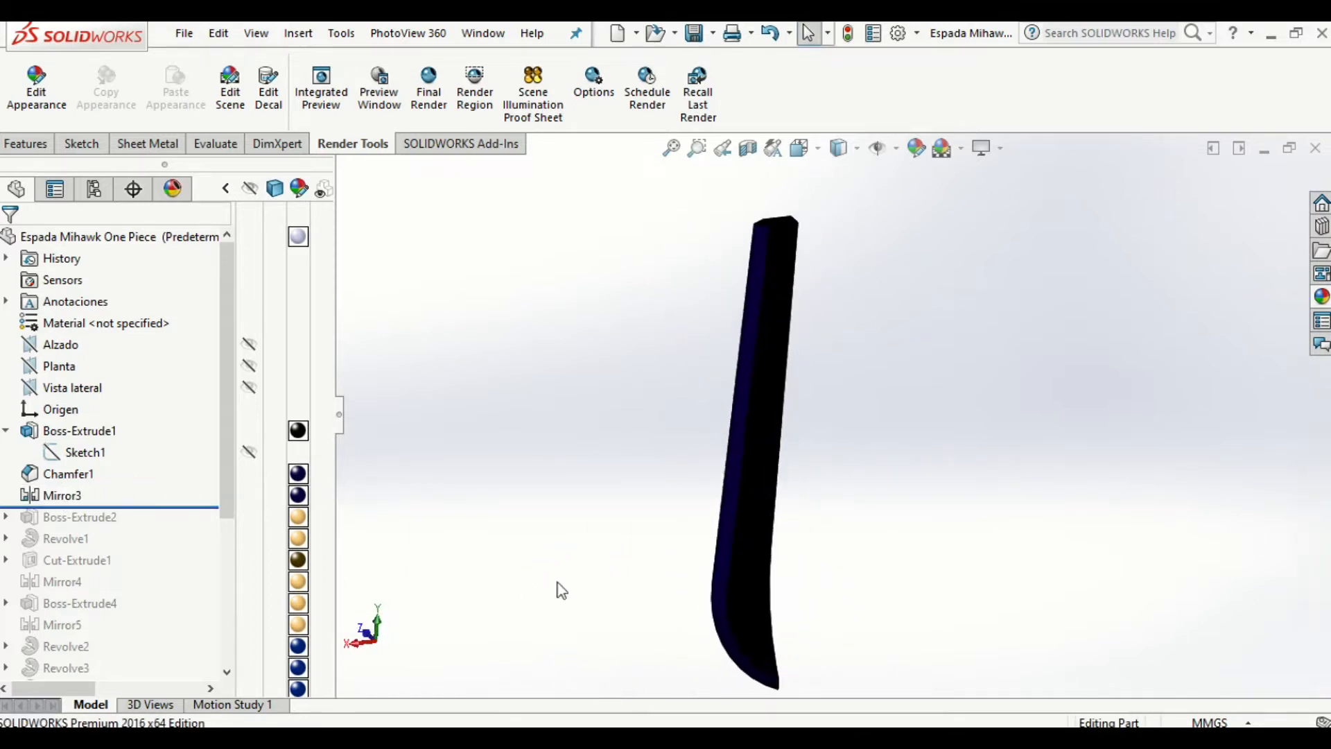
pyautogui.scroll(-5, 753, 301)
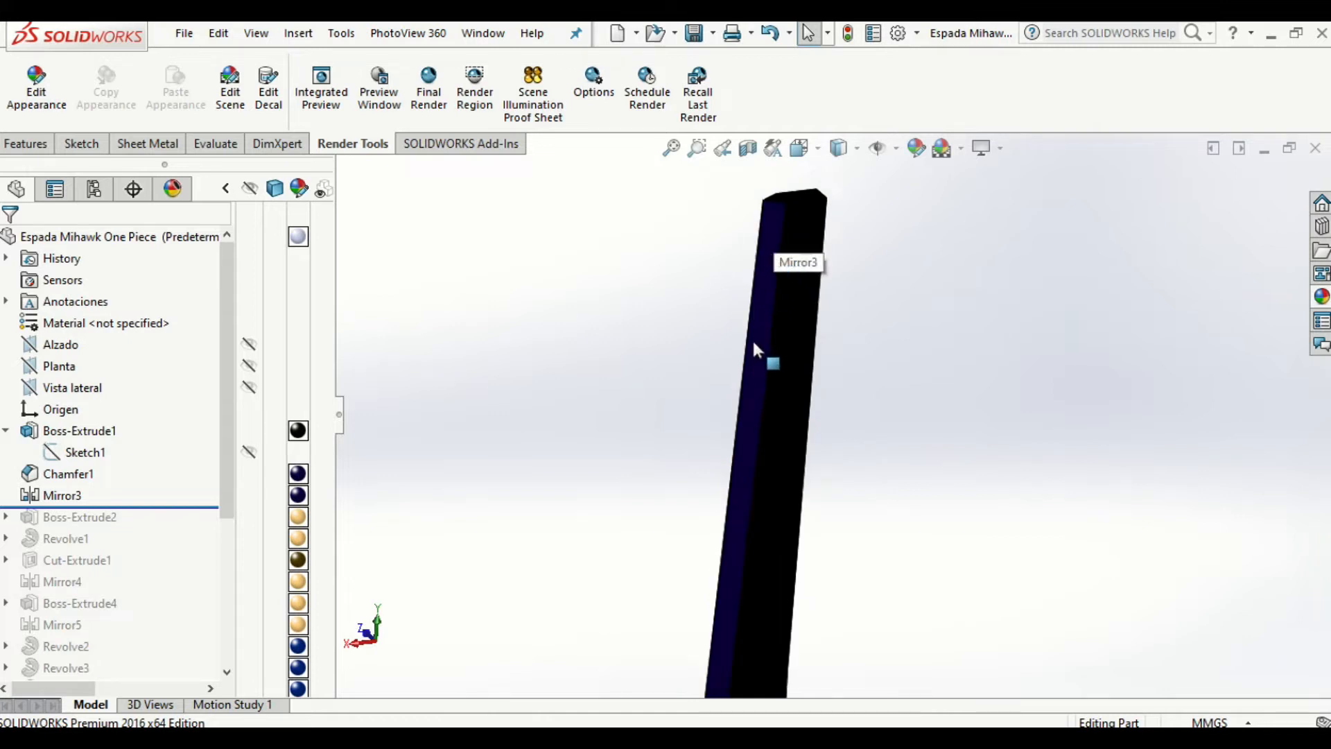
pyautogui.scroll(3, 805, 427)
pyautogui.moveTo(800, 438); pyautogui.dragTo(794, 512, button='middle')
pyautogui.scroll(-2, 798, 430)
pyautogui.moveTo(768, 387); pyautogui.dragTo(1010, 564, button='middle')
pyautogui.scroll(-2, 948, 570)
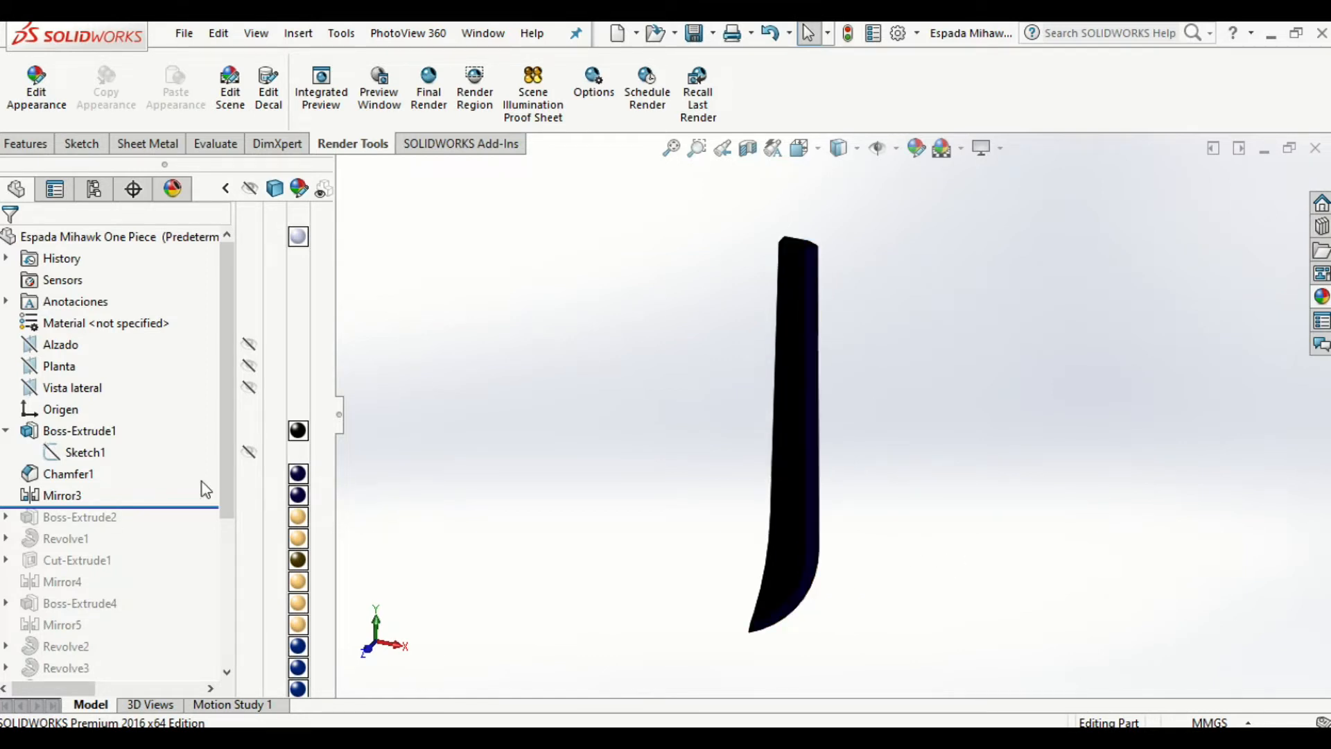
# - Open the Chamfer1 definition and review its selected edges, distance and angle
pyautogui.click(194, 505)
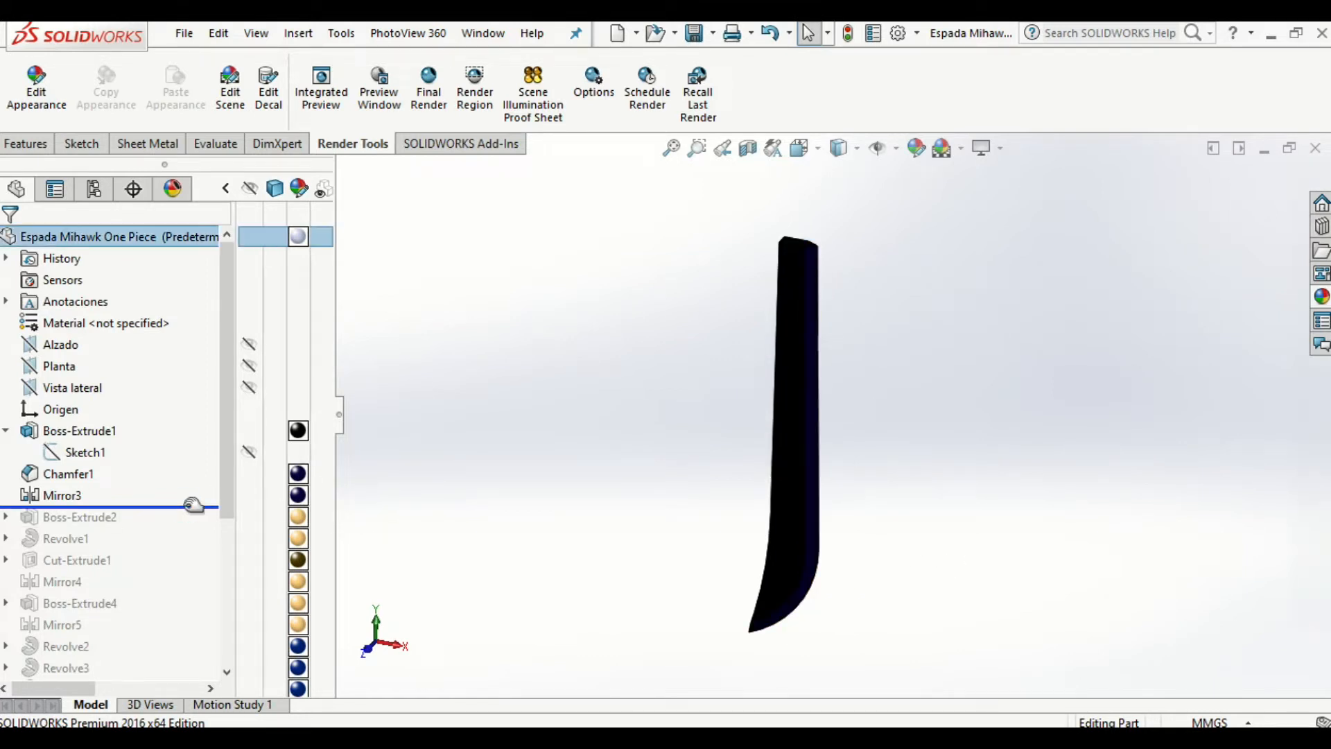
pyautogui.click(68, 473)
pyautogui.rightClick(50, 472)
pyautogui.click(83, 262)
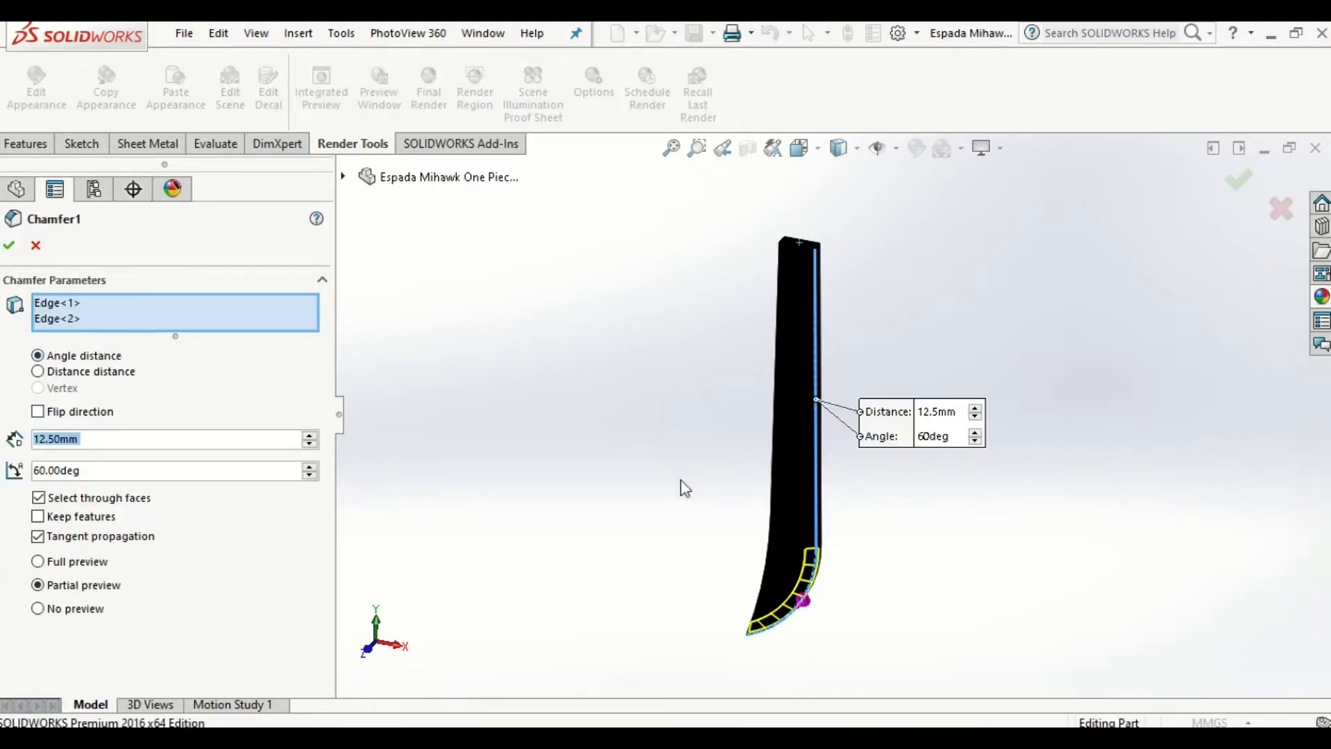
pyautogui.scroll(-3, 868, 586)
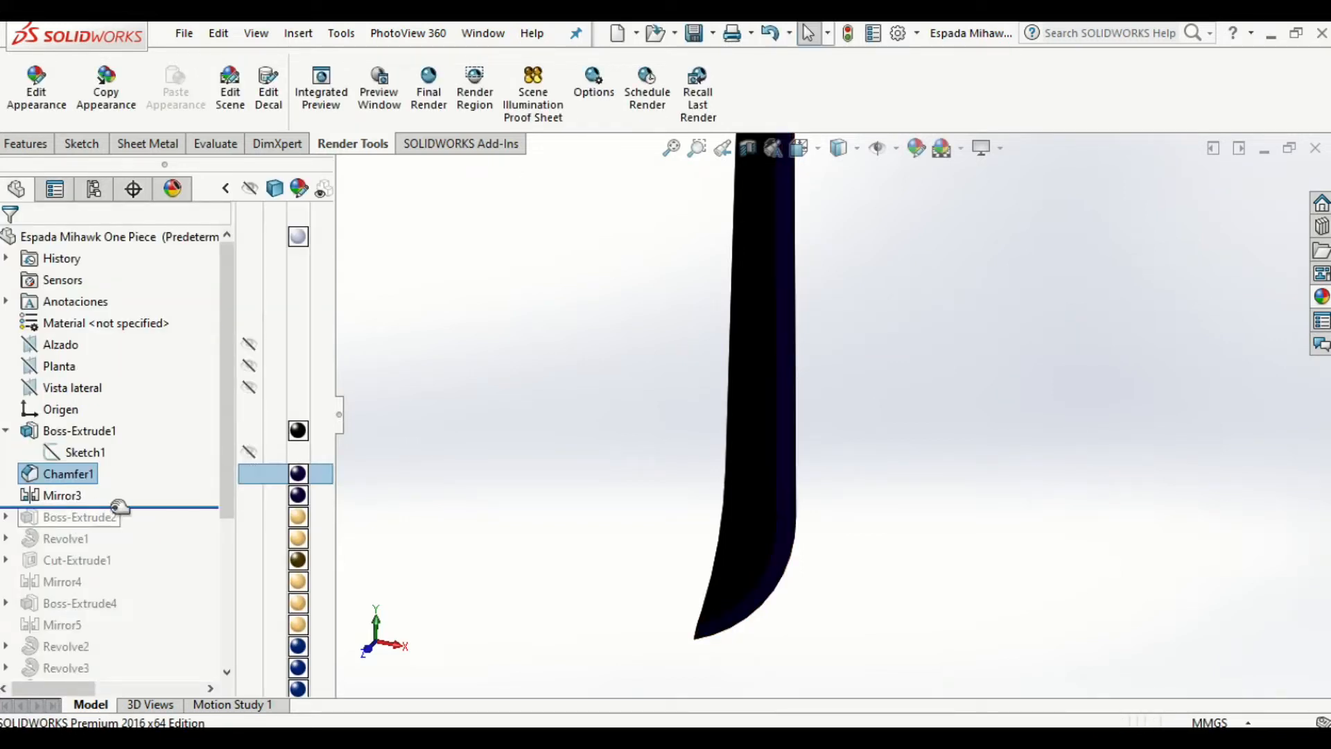
# - Roll the feature history forward to include the Boss-Extrude2 crossguard and open its Sketch2 for editing
pyautogui.moveTo(133, 508); pyautogui.dragTo(109, 527)
pyautogui.click(104, 518)
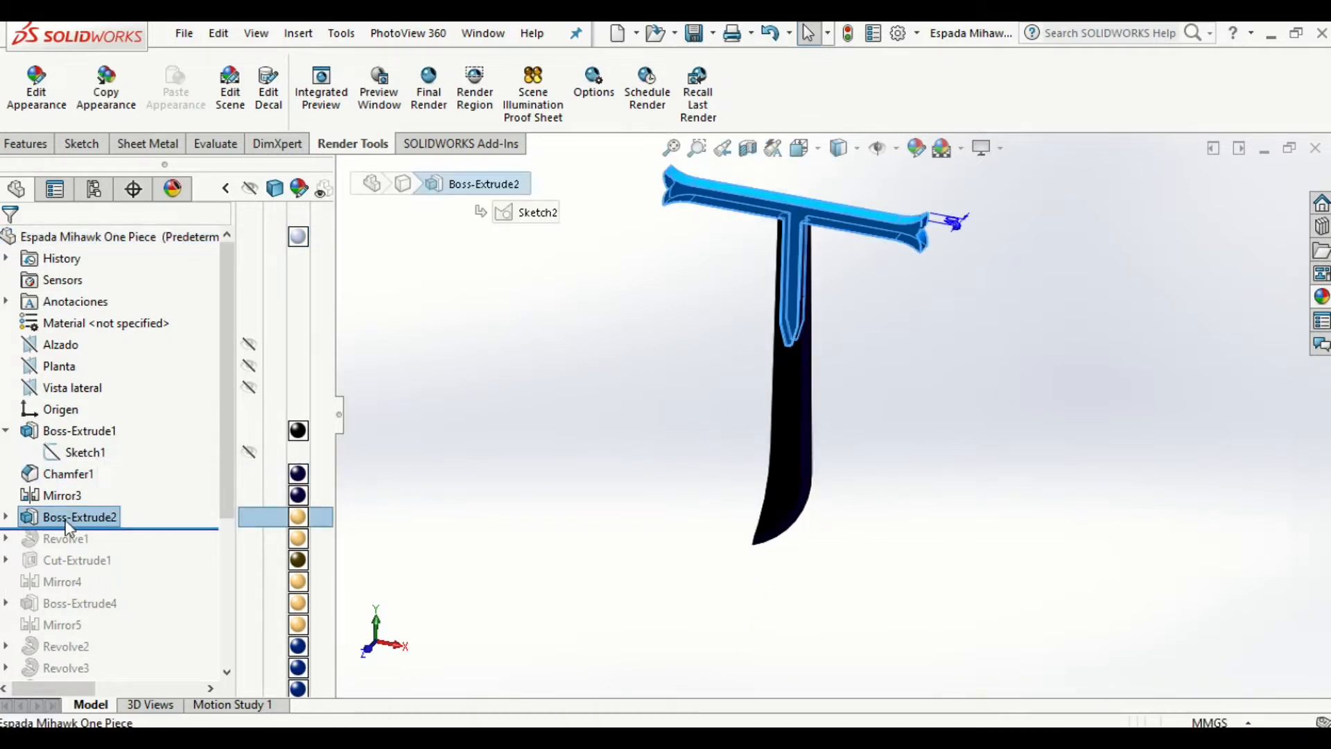
pyautogui.click(796, 626)
pyautogui.click(6, 517)
pyautogui.click(76, 538)
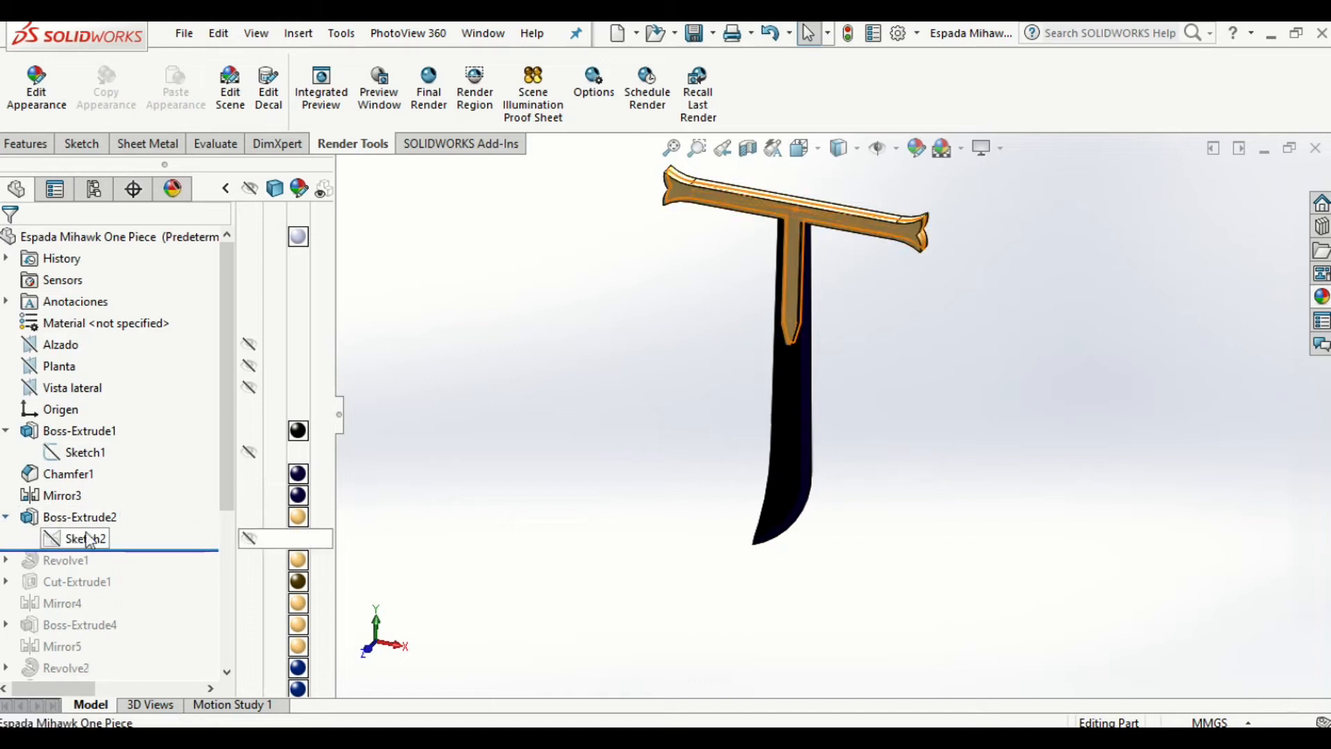
pyautogui.click(138, 483)
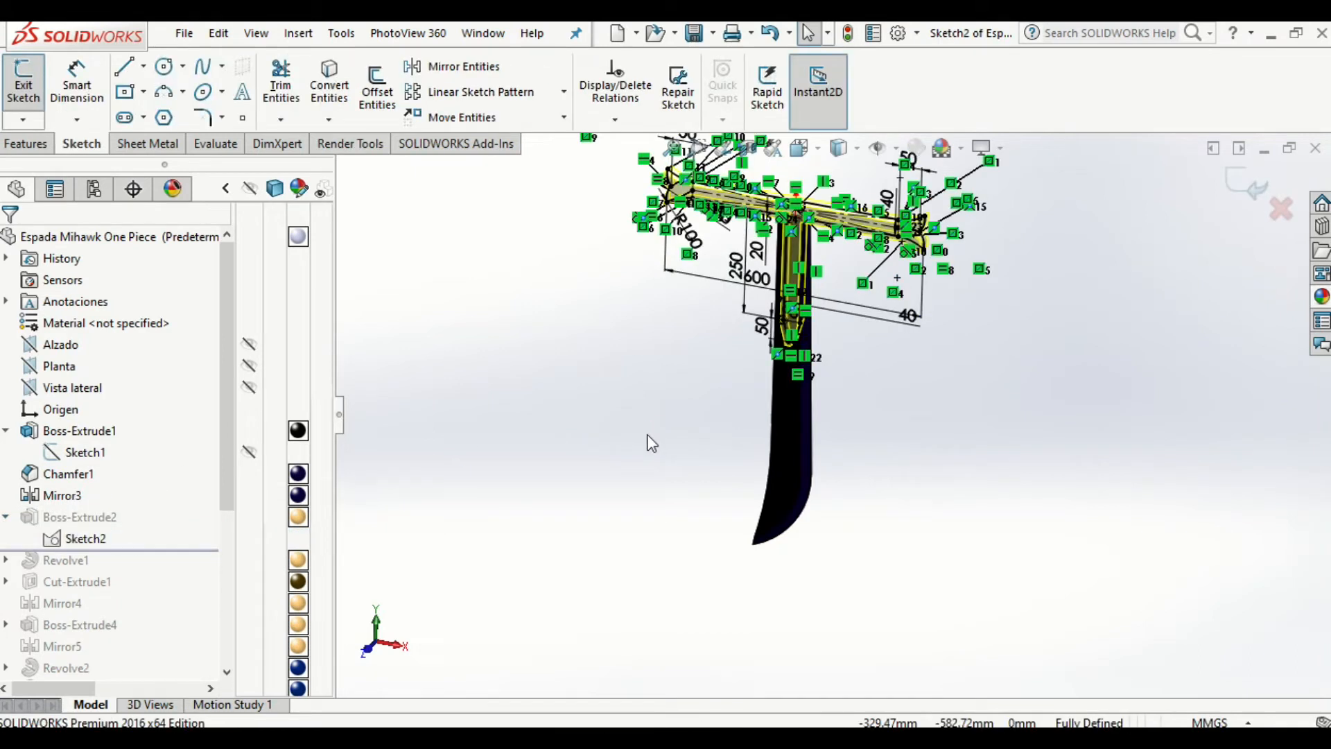
# - Examine the crossguard's dimensions, flared end arcs and pointed lower strip in Sketch2, and exit the sketch
pyautogui.hotkey('ctrl', '8')
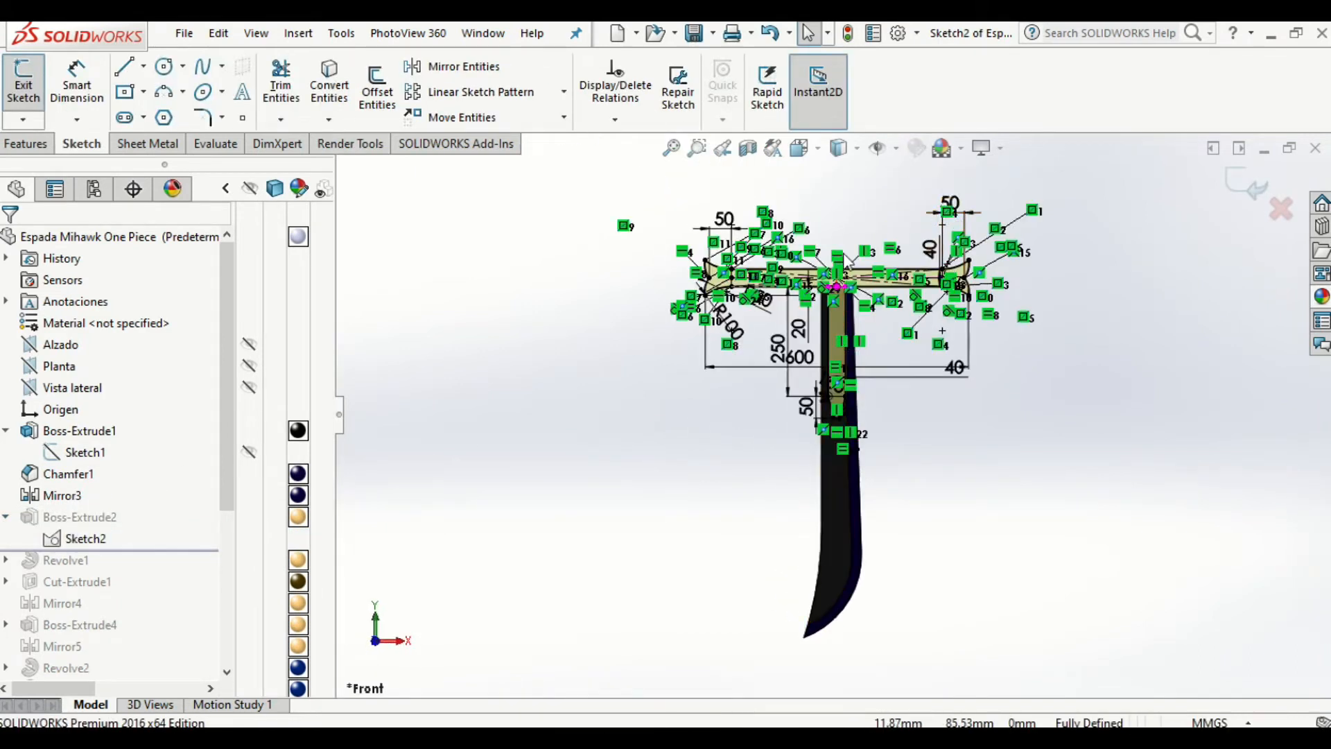
pyautogui.scroll(-4, 853, 250)
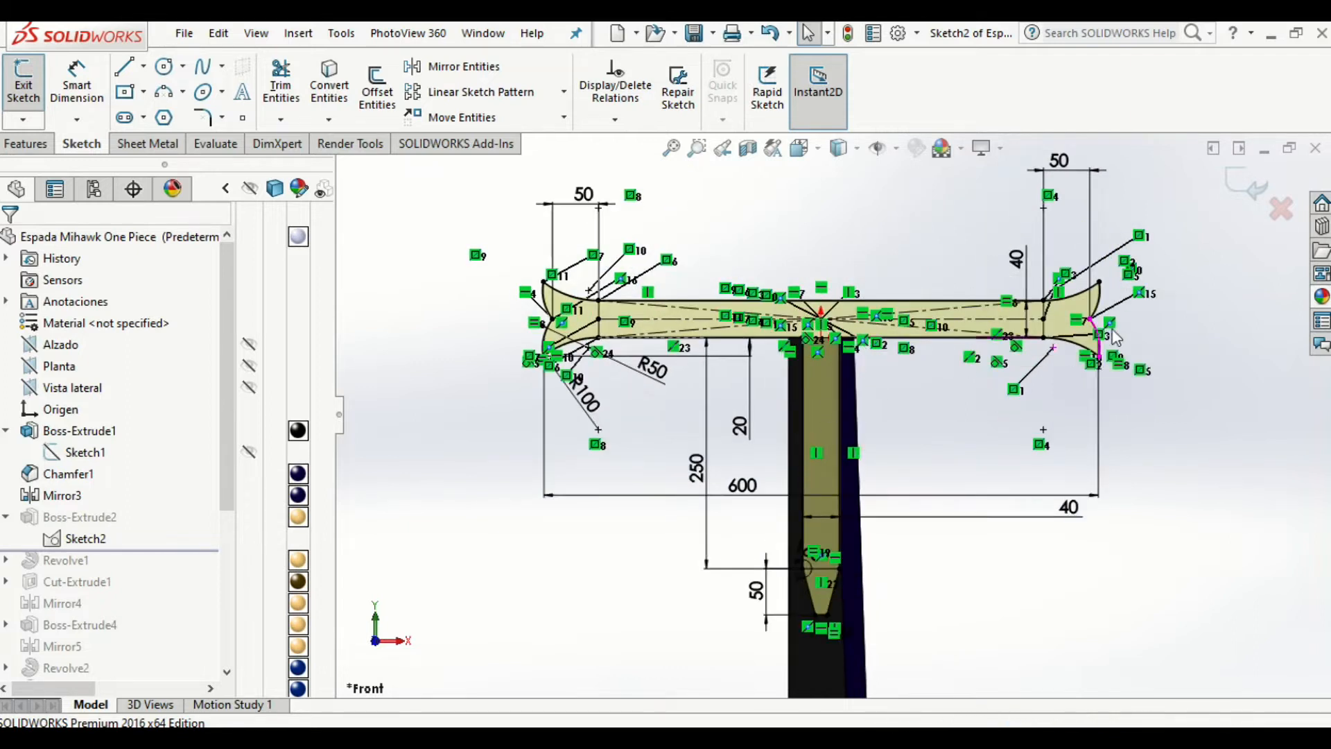
pyautogui.scroll(-1, 929, 395)
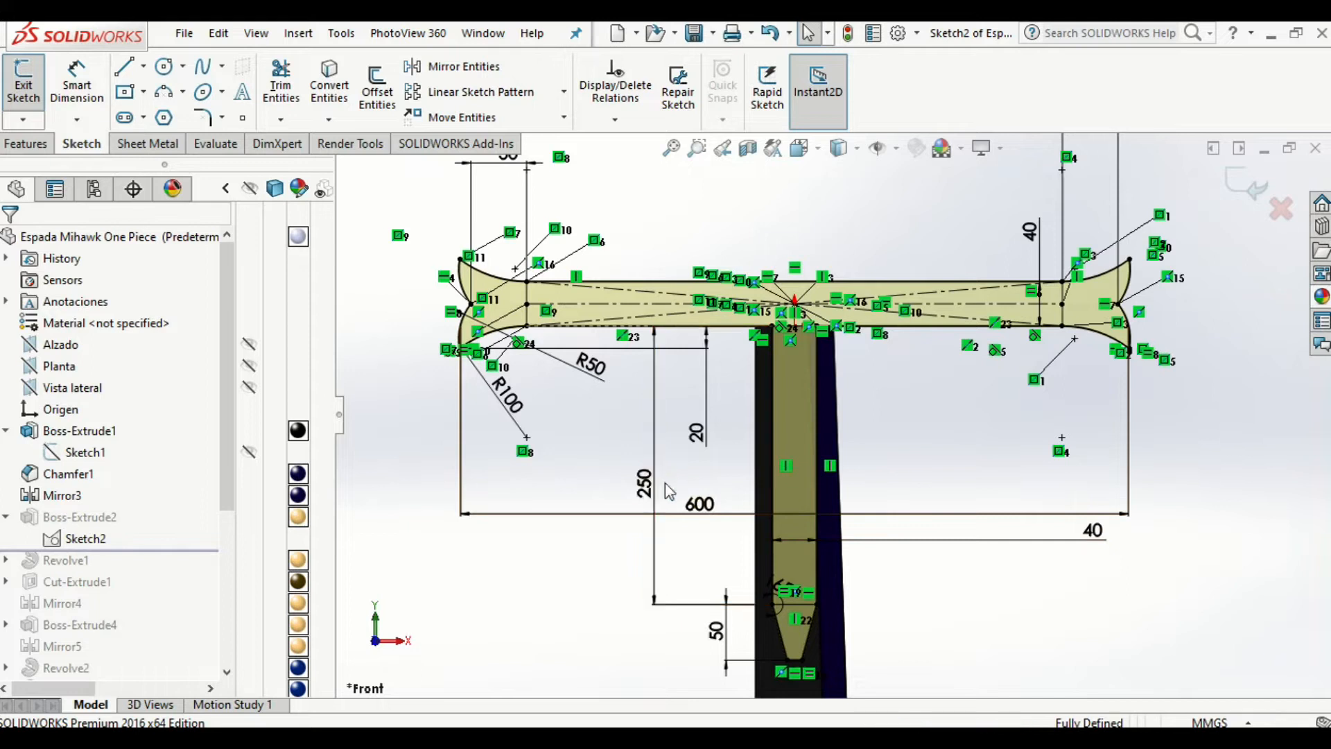
pyautogui.scroll(1, 634, 401)
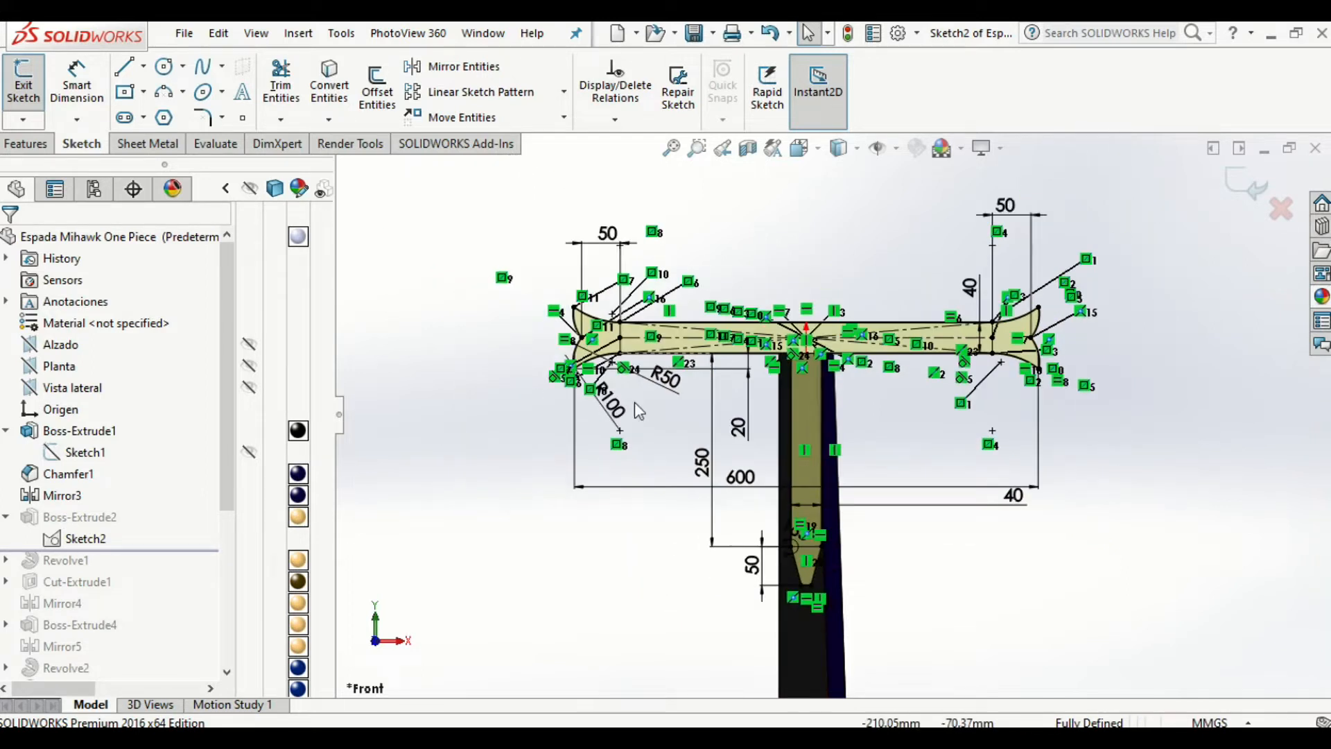
pyautogui.scroll(-2, 604, 379)
pyautogui.scroll(-2, 711, 201)
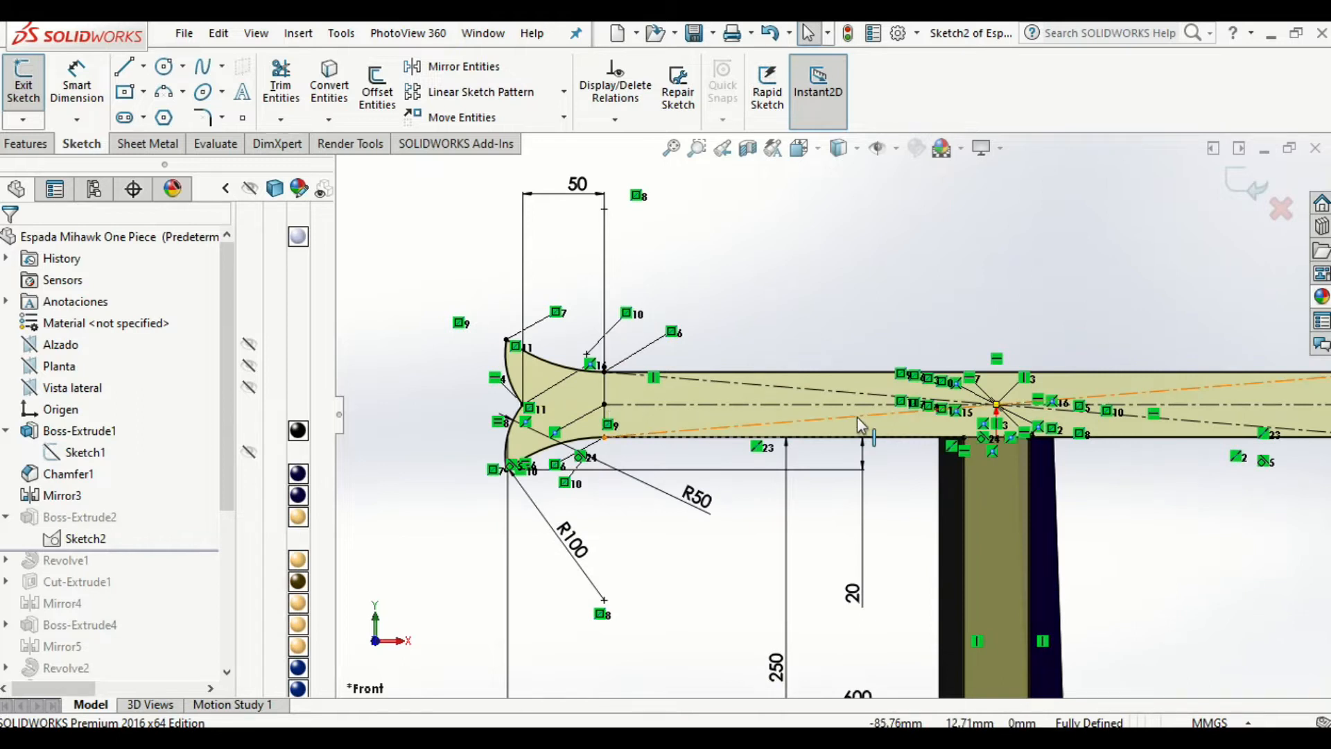
pyautogui.scroll(2, 673, 387)
pyautogui.scroll(-1, 1203, 430)
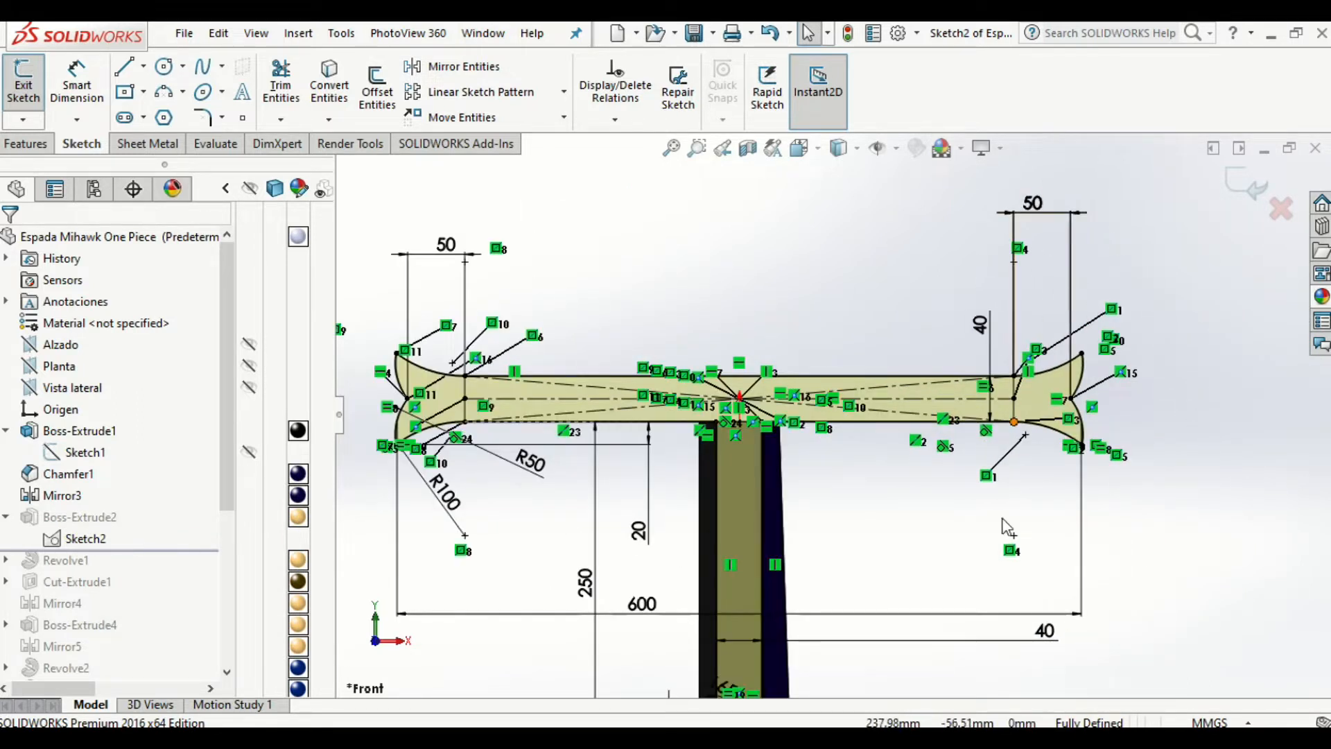
pyautogui.scroll(3, 971, 555)
pyautogui.scroll(-2, 854, 598)
pyautogui.moveTo(808, 436)
pyautogui.mouseDown(button='middle')
pyautogui.moveTo(759, 440)
pyautogui.moveTo(833, 449)
pyautogui.moveTo(722, 451)
pyautogui.moveTo(825, 447)
pyautogui.mouseUp(button='middle')
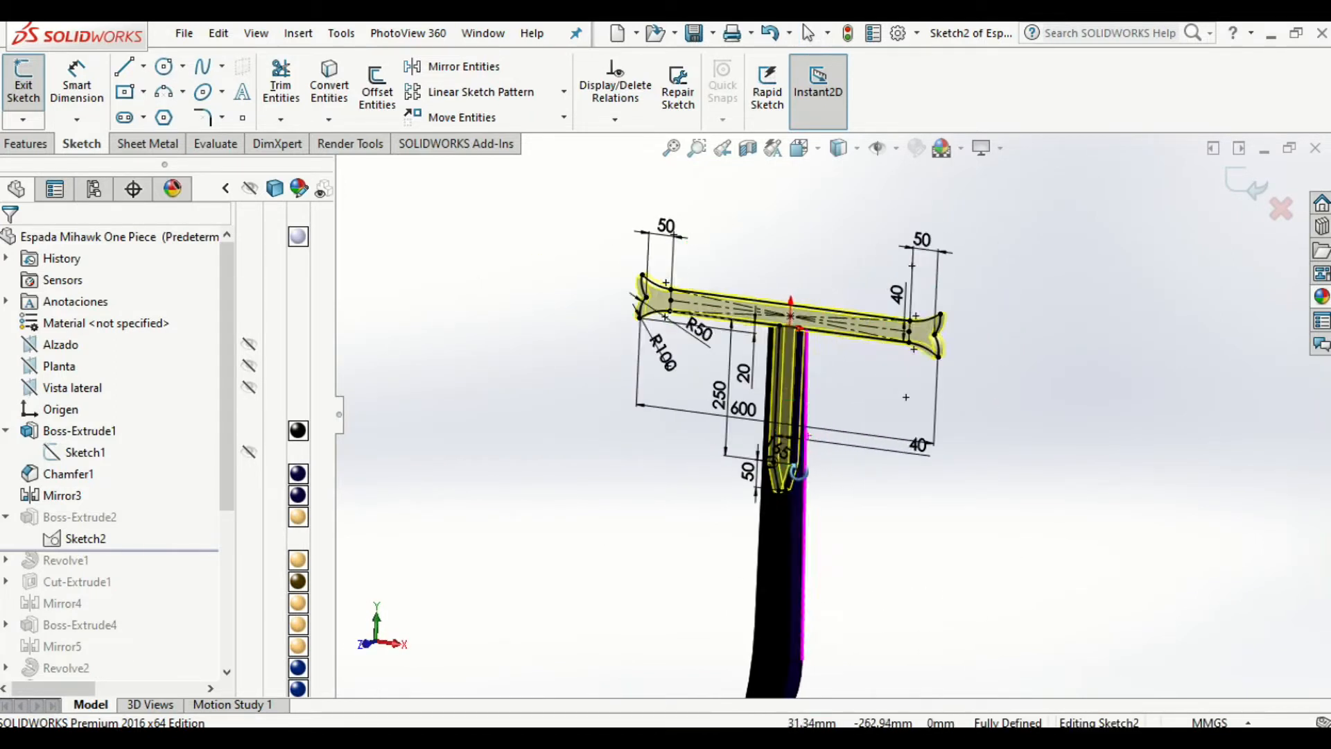
pyautogui.click(1251, 181)
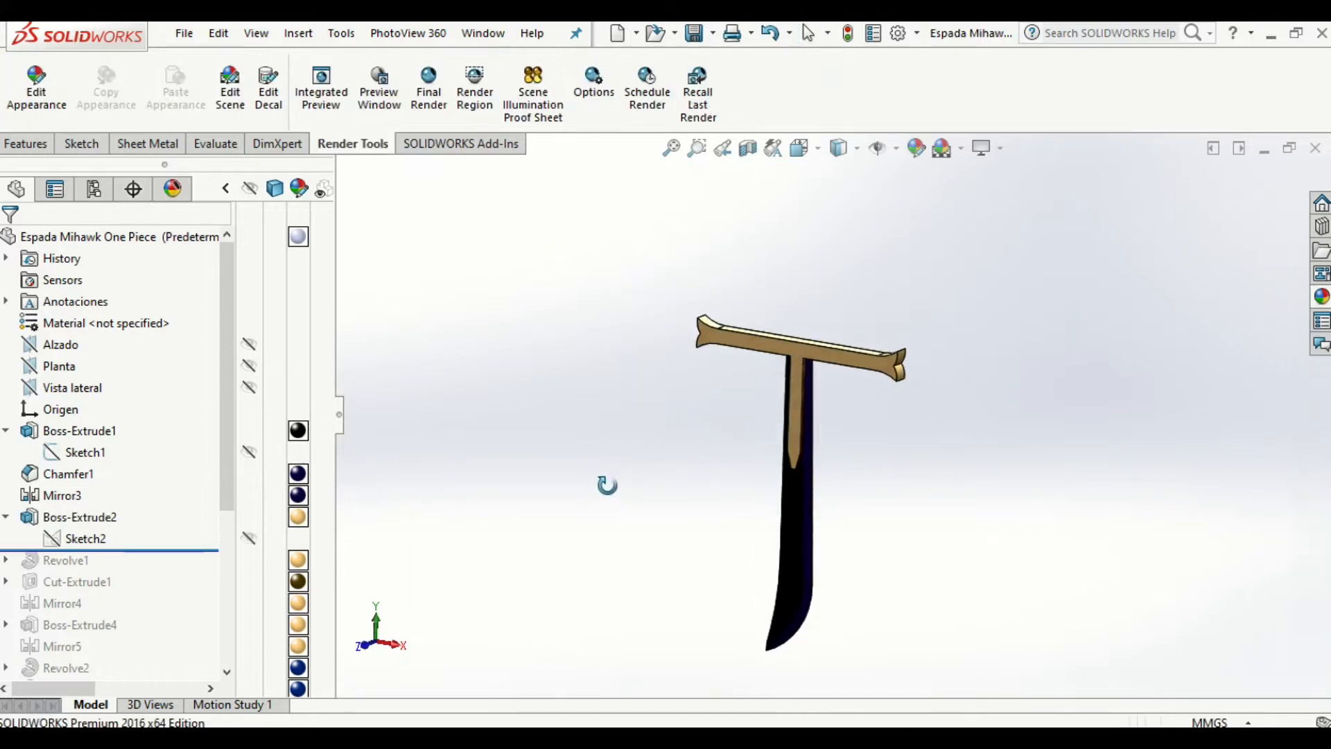
# - Open the Boss-Extrude2 definition, review the crossguard's end condition, depth and selected contour, and close it
pyautogui.click(64, 519)
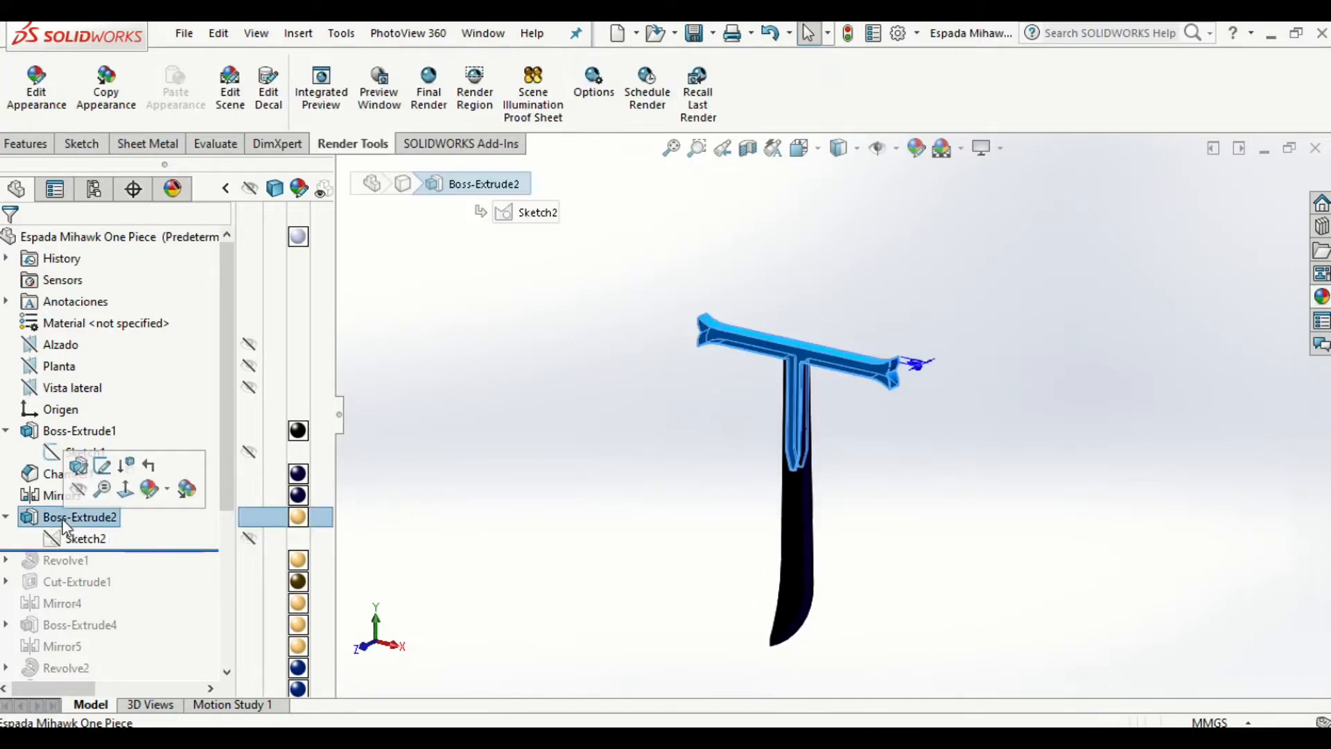
pyautogui.click(75, 473)
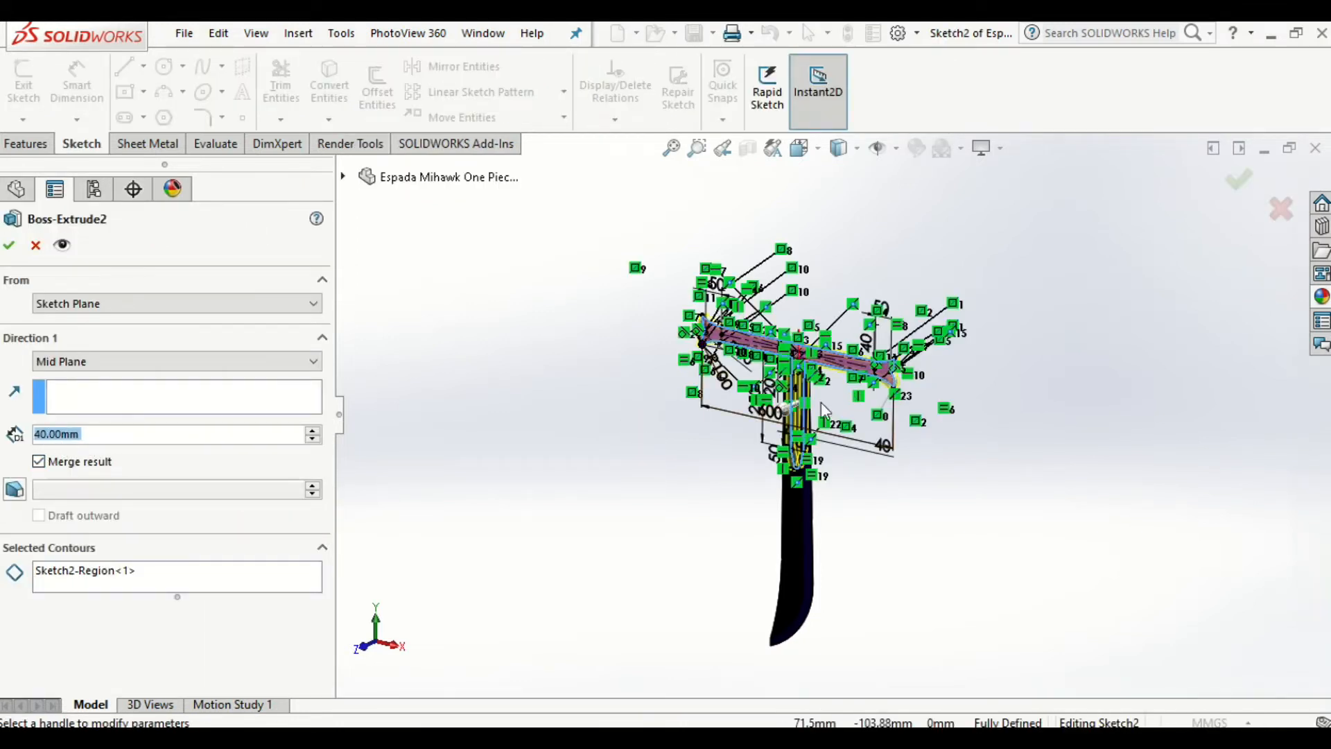
pyautogui.scroll(-8, 825, 333)
pyautogui.moveTo(781, 424); pyautogui.dragTo(812, 355, button='middle')
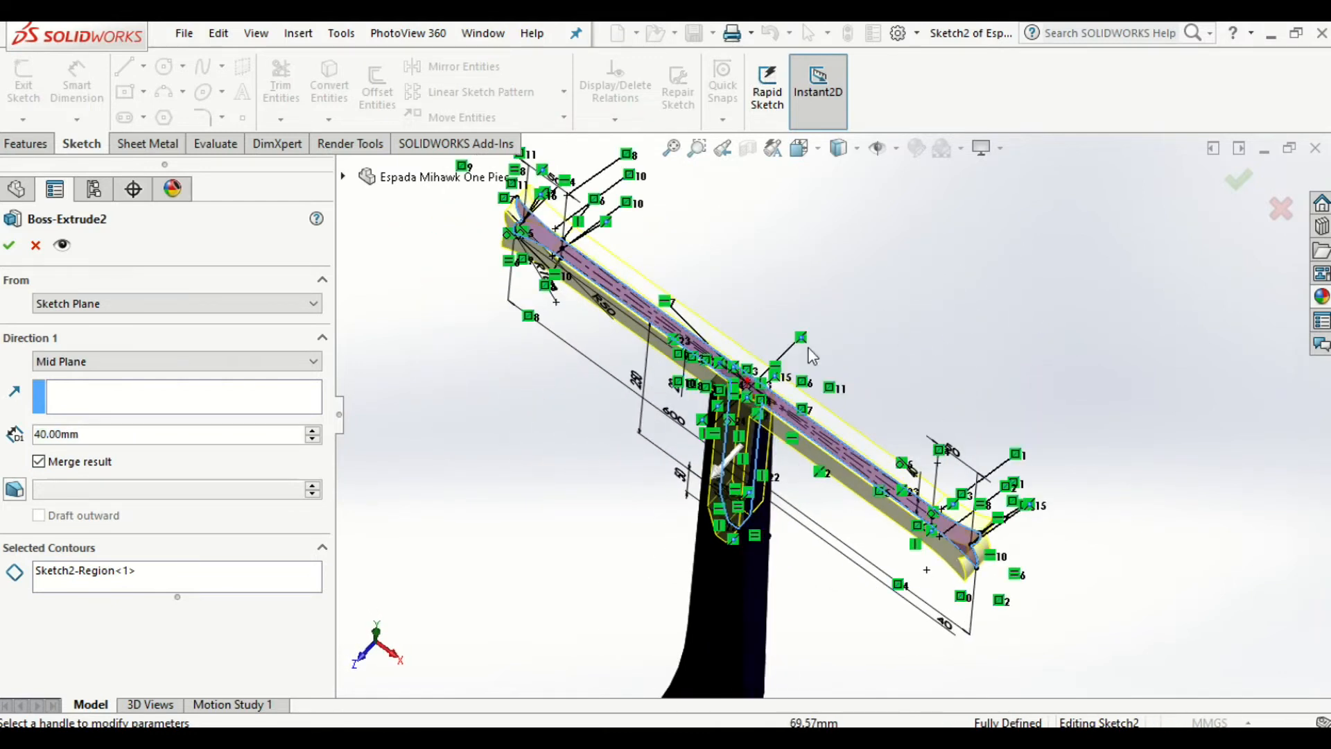
pyautogui.click(13, 247)
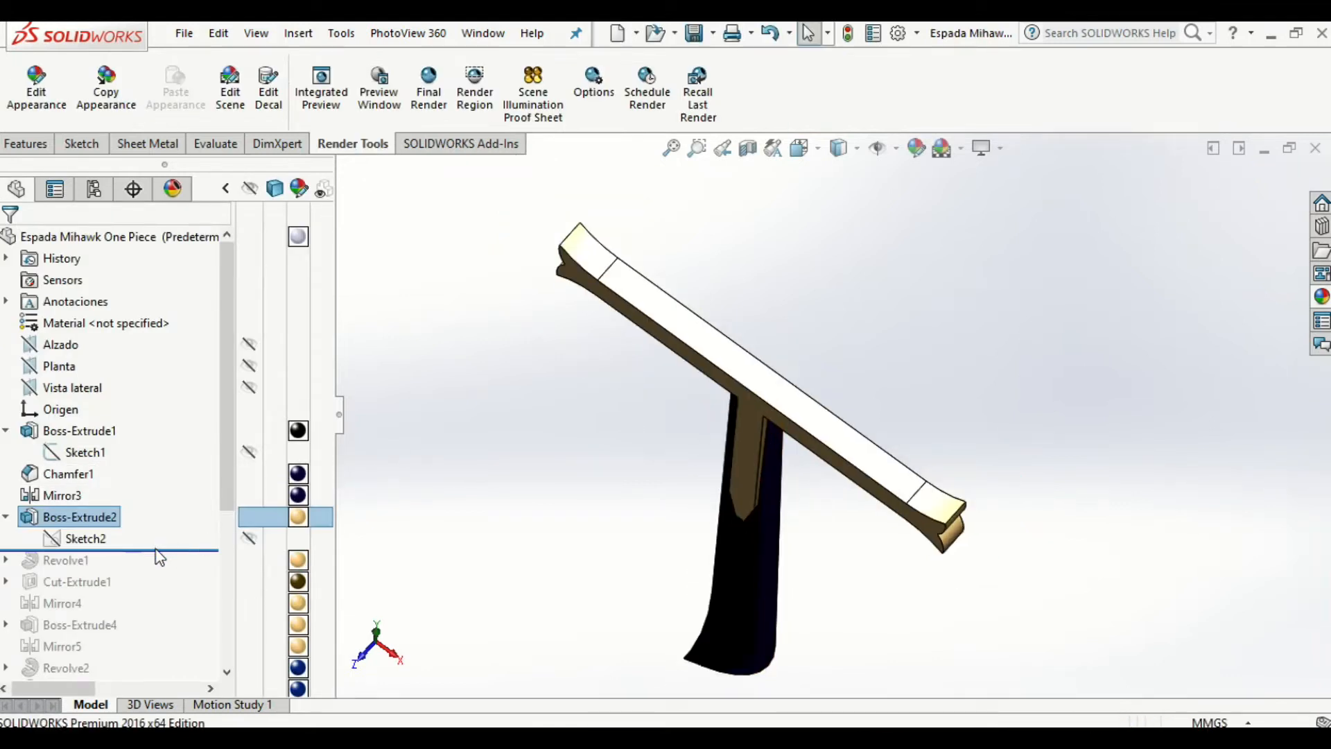
# - Roll the feature history forward to include the Revolve1 grip and open its Sketch4 for editing
pyautogui.moveTo(170, 551); pyautogui.dragTo(161, 563)
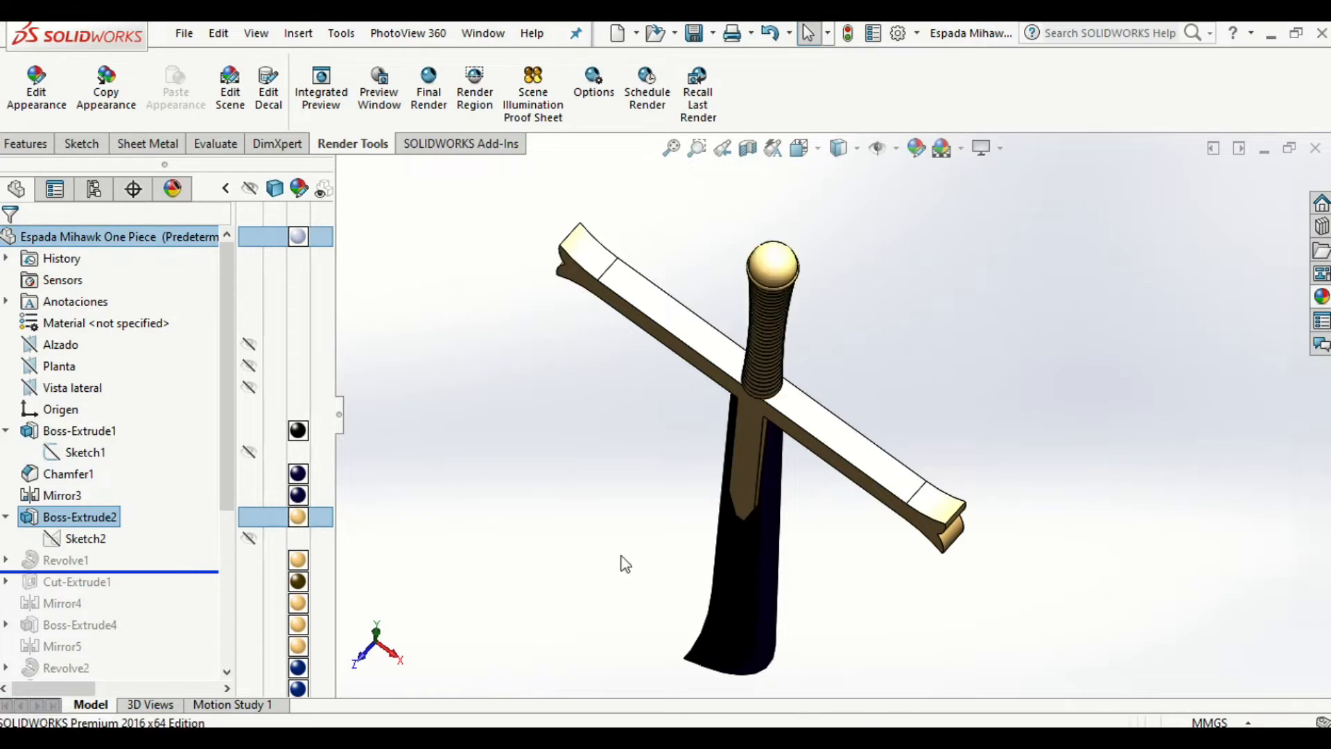
pyautogui.scroll(2, 623, 558)
pyautogui.moveTo(622, 558); pyautogui.dragTo(864, 294, button='middle')
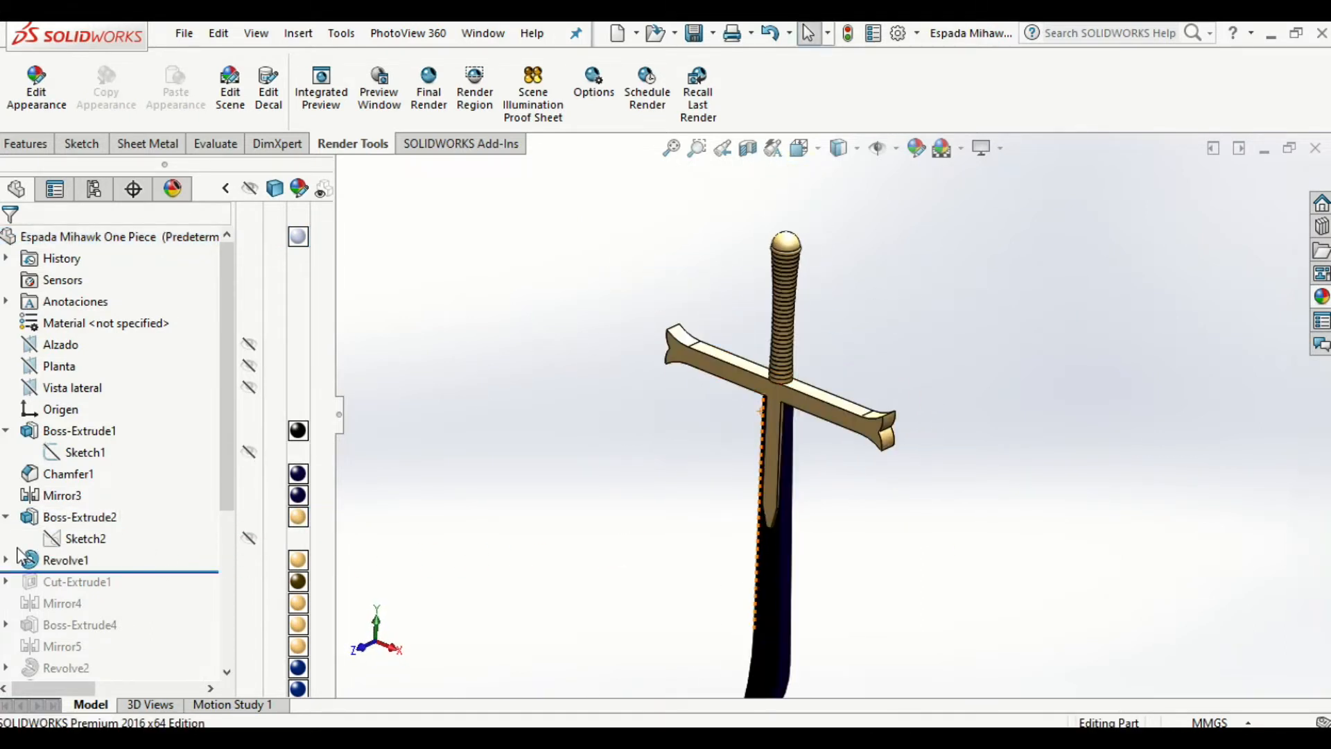
pyautogui.click(6, 559)
pyautogui.rightClick(84, 581)
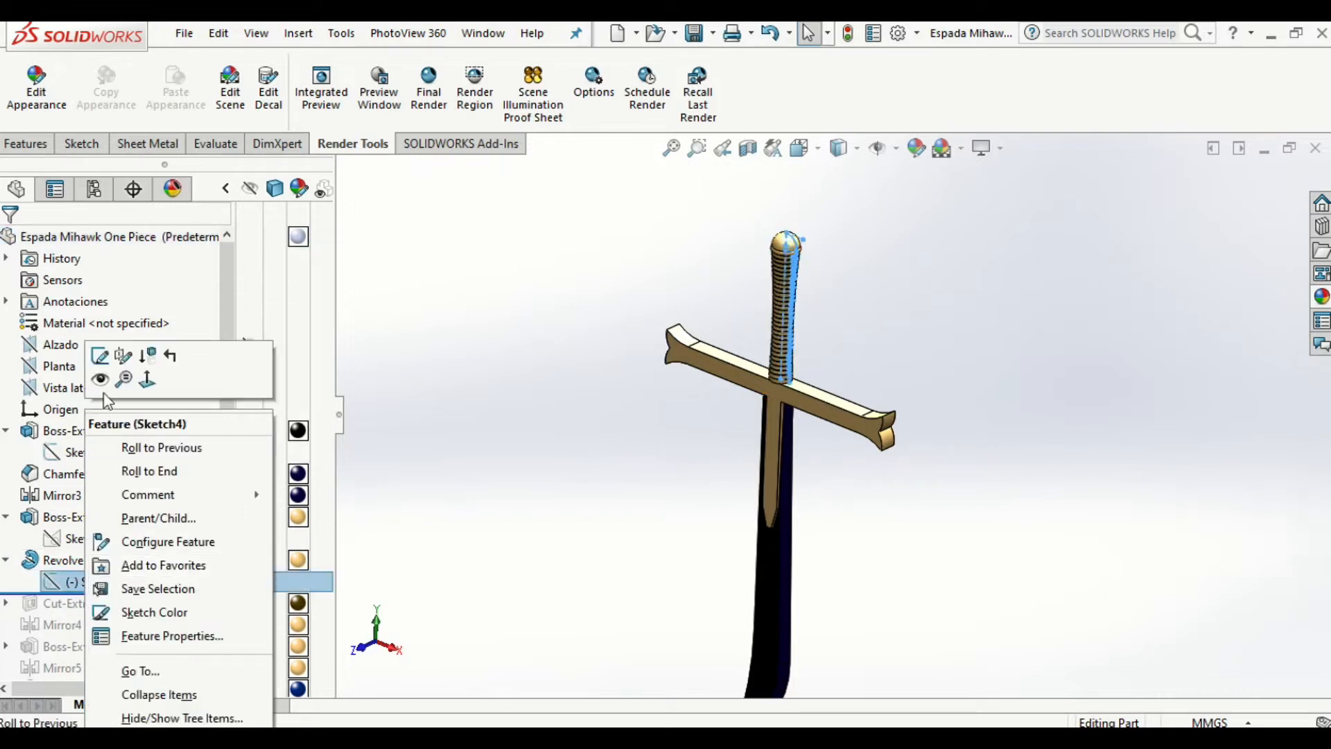
pyautogui.click(103, 354)
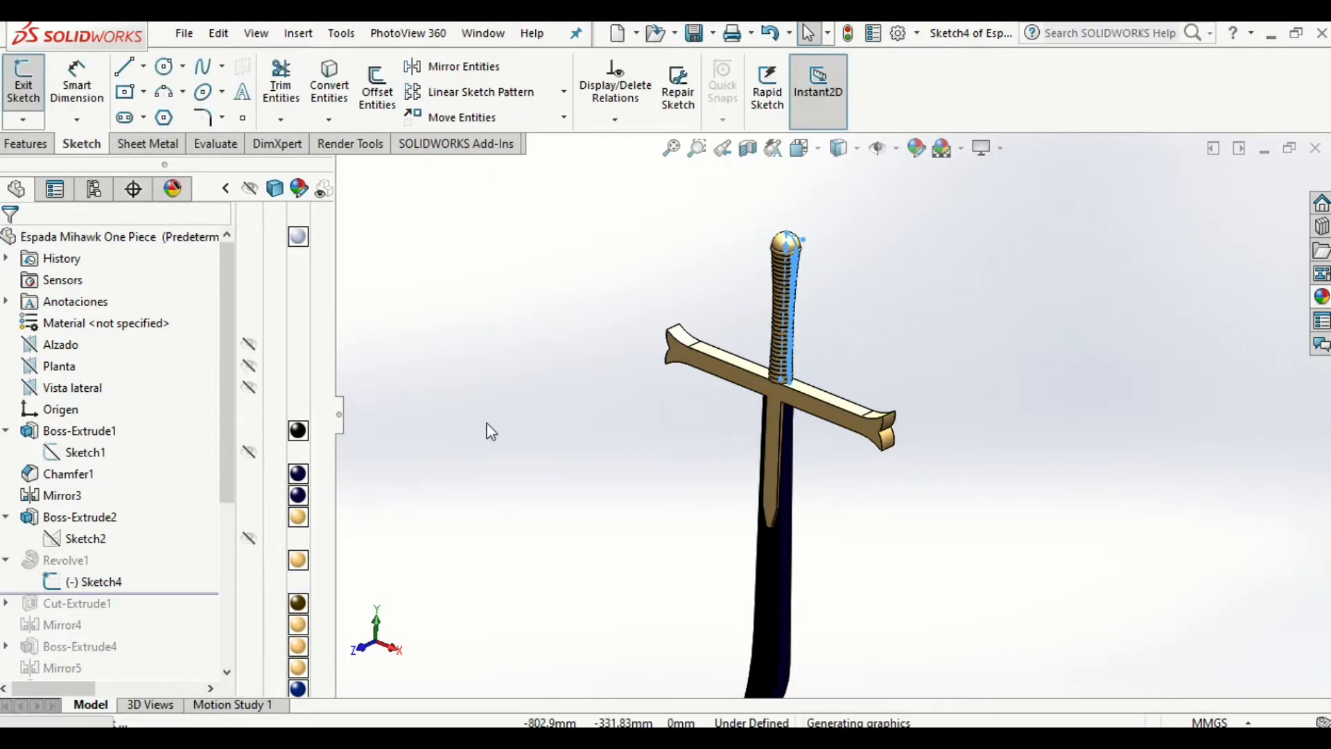
# - Examine the grip profile in Sketch4, including the rounded pommel, the groove spacing and the base dimensions, and exit the sketch
pyautogui.scroll(-4, 925, 277)
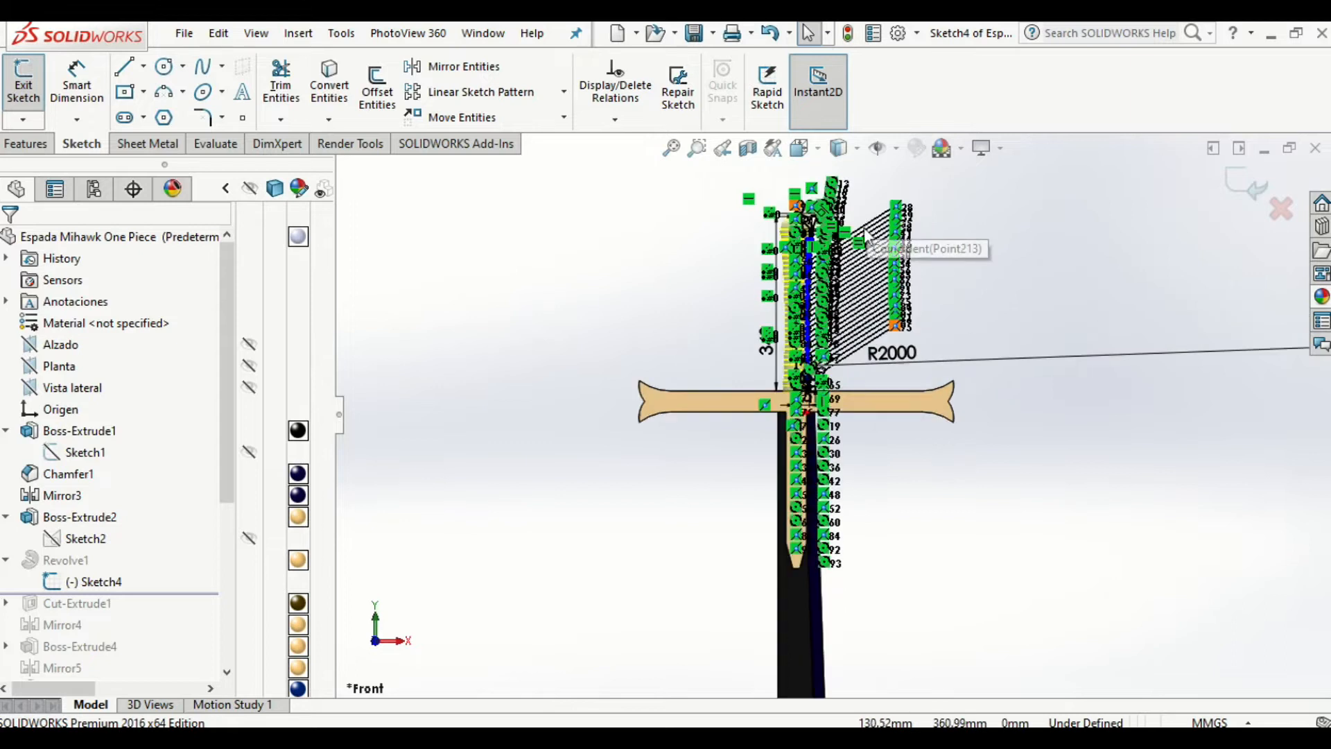
pyautogui.scroll(-3, 854, 259)
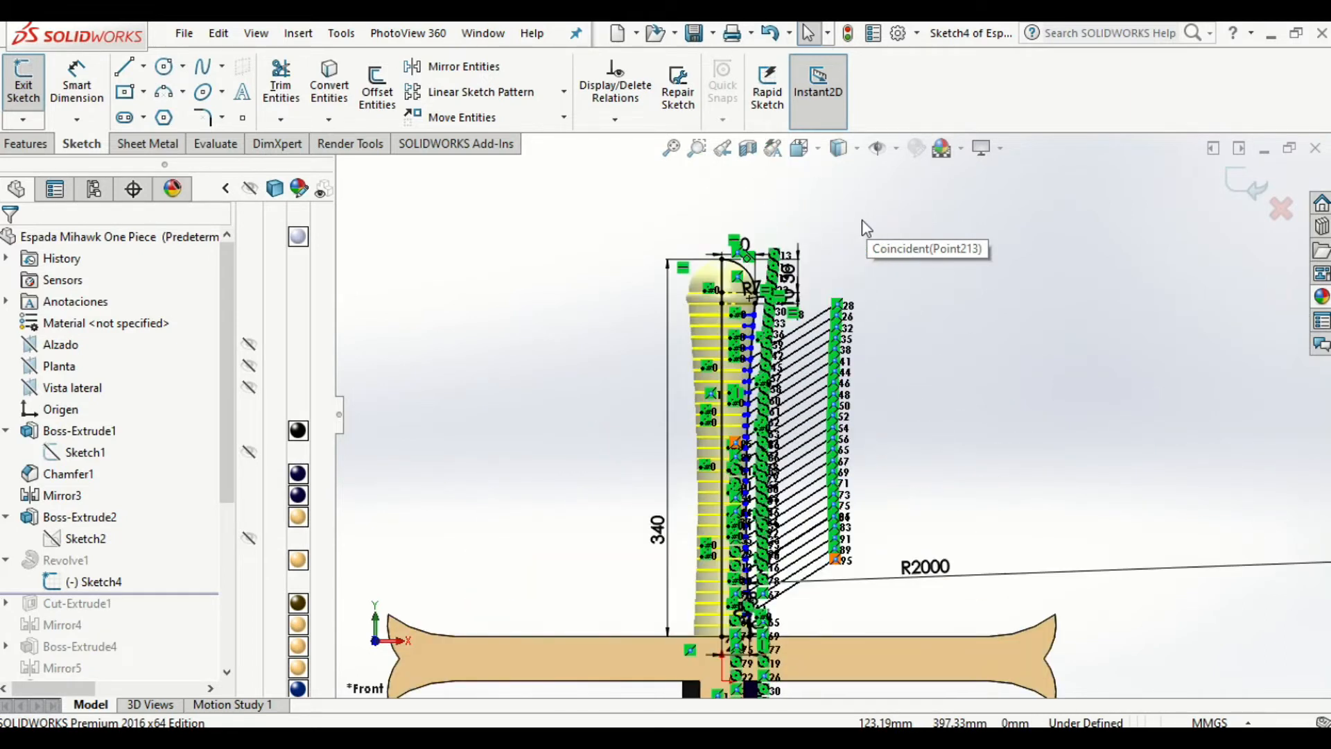
pyautogui.scroll(-1, 816, 440)
pyautogui.scroll(-4, 796, 188)
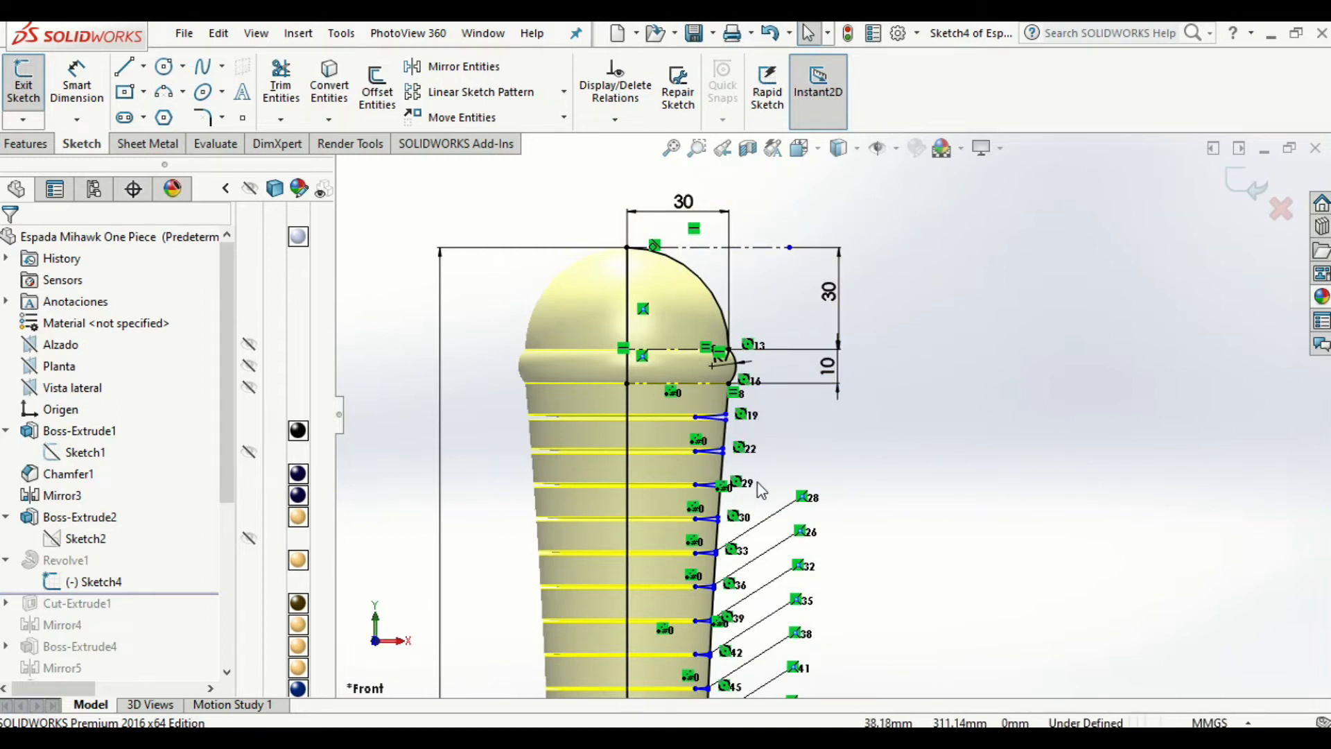
pyautogui.scroll(4, 761, 490)
pyautogui.scroll(-2, 826, 630)
pyautogui.scroll(-4, 822, 624)
pyautogui.scroll(-2, 798, 603)
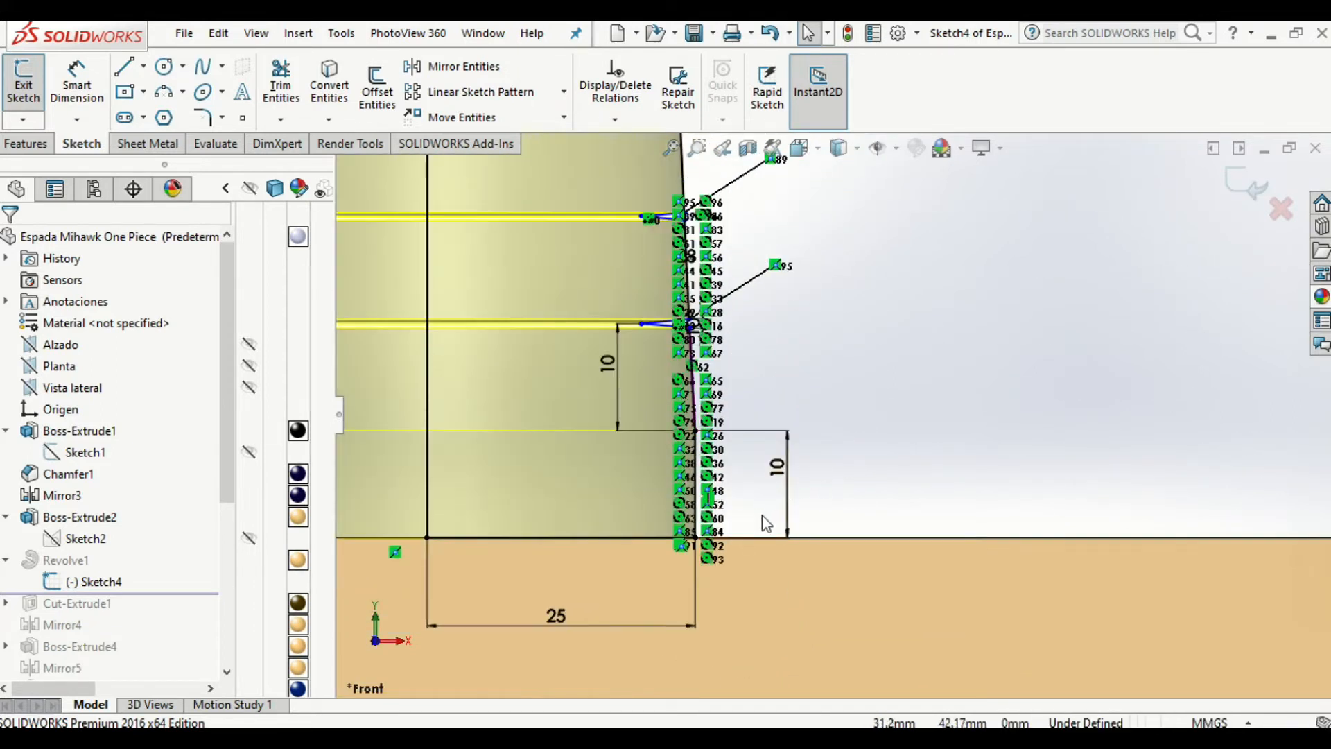
pyautogui.scroll(6, 762, 515)
pyautogui.scroll(5, 860, 308)
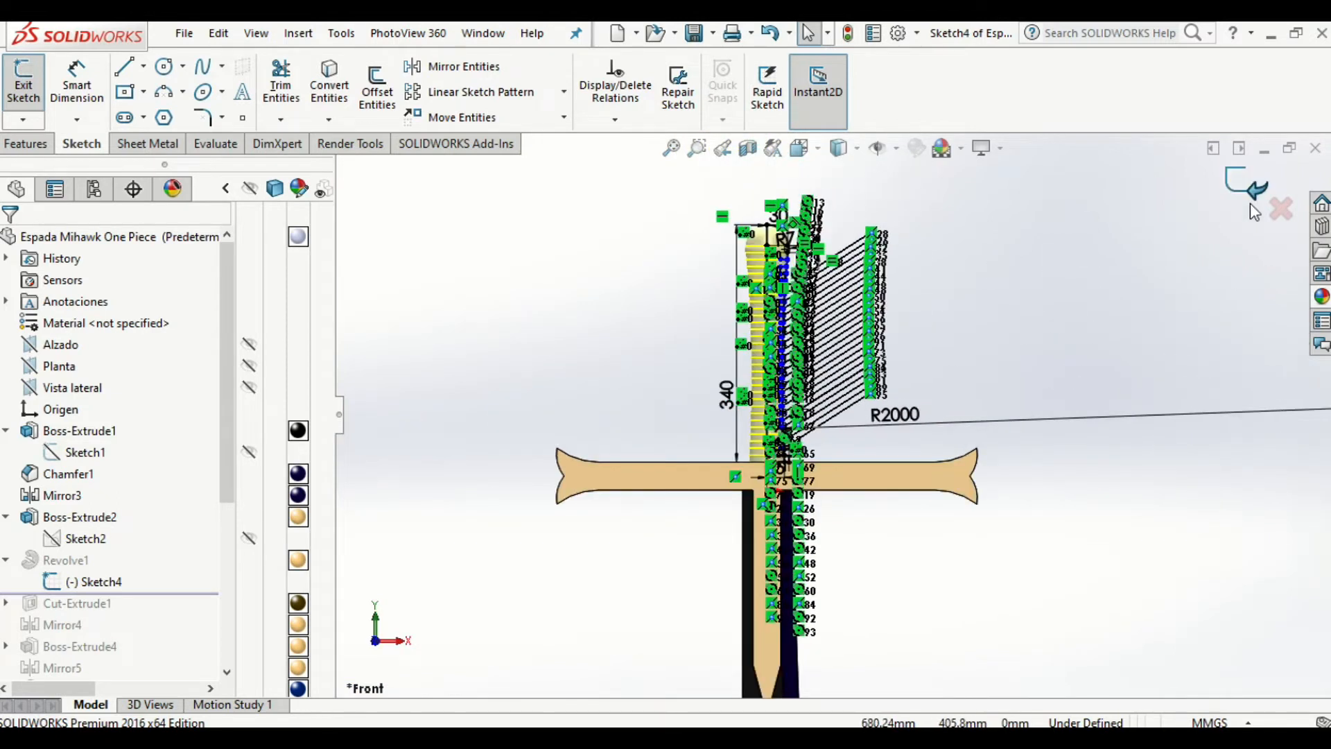
pyautogui.click(1241, 195)
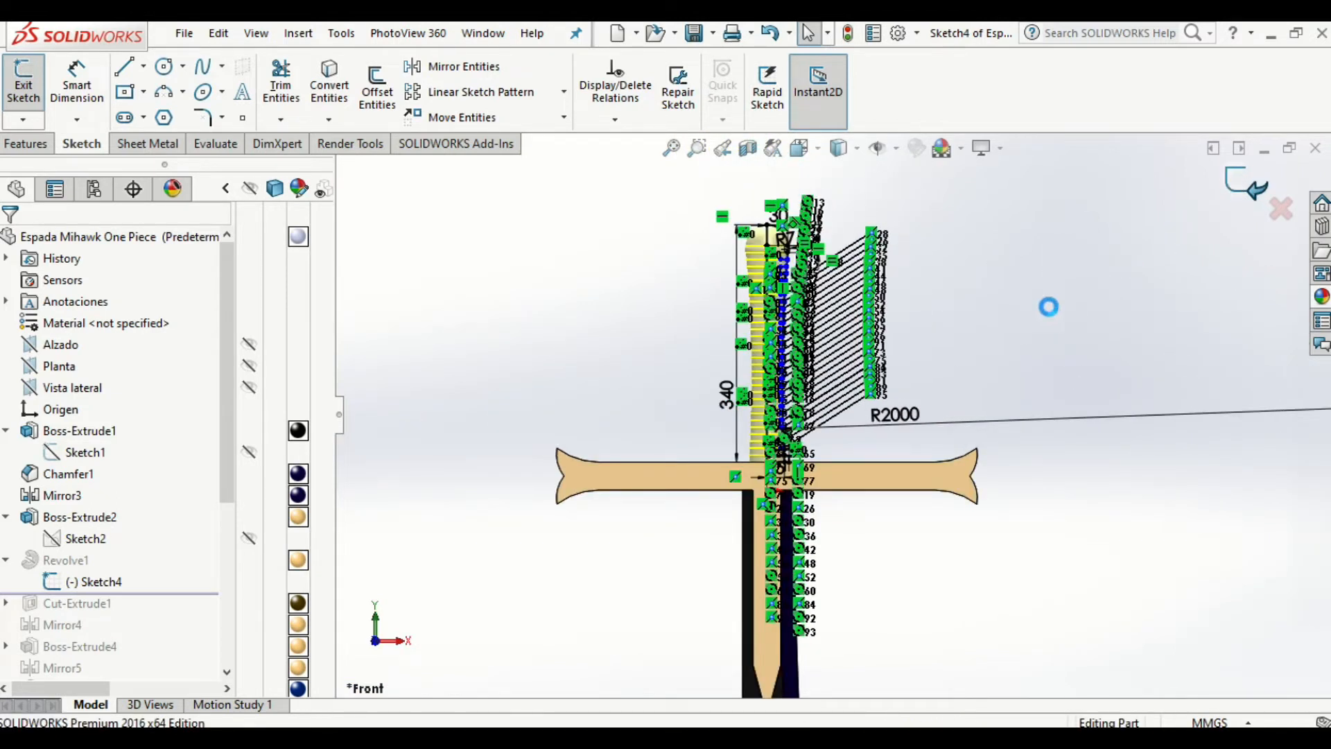
# - Roll the feature history forward to include the Cut-Extrude1 crossguard recess and open its Sketch6 for editing
pyautogui.moveTo(705, 501); pyautogui.dragTo(746, 609, button='middle')
pyautogui.scroll(-1, 910, 512)
pyautogui.scroll(1, 909, 512)
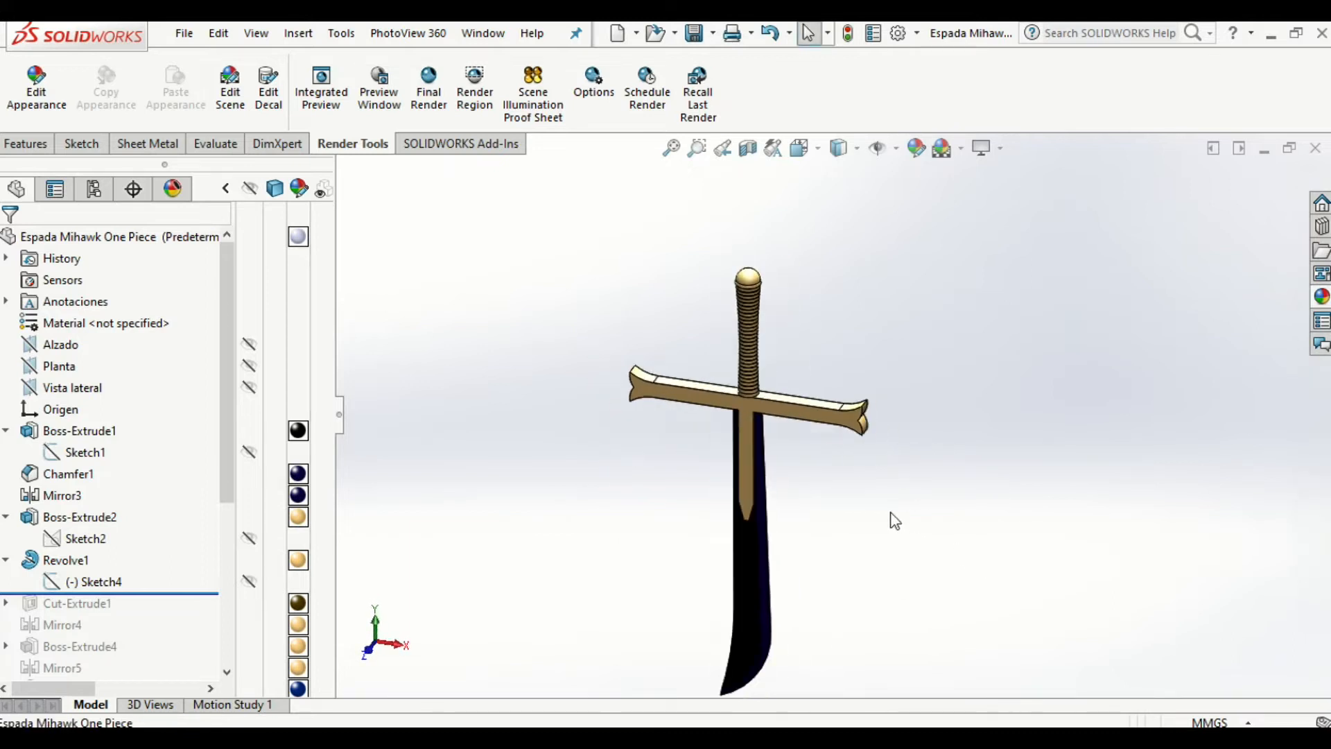
pyautogui.scroll(-1, 136, 598)
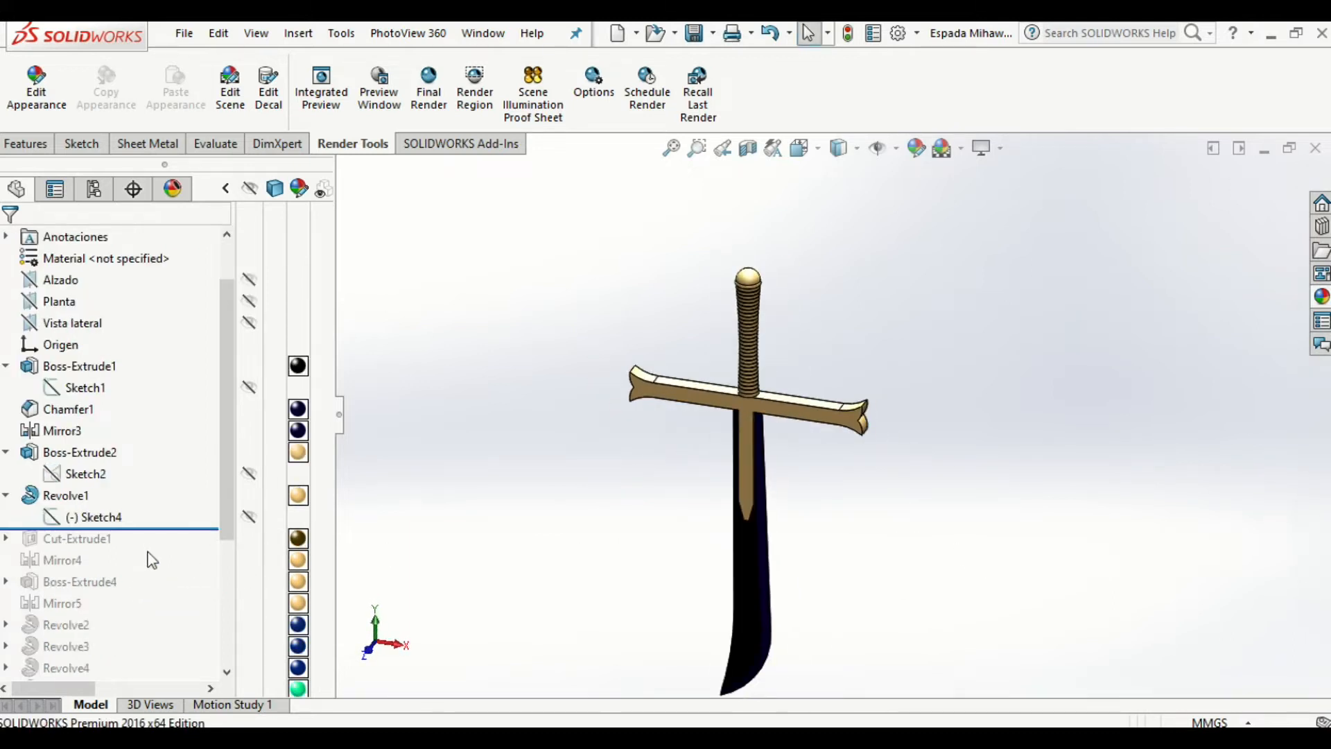
pyautogui.moveTo(161, 529); pyautogui.dragTo(149, 548)
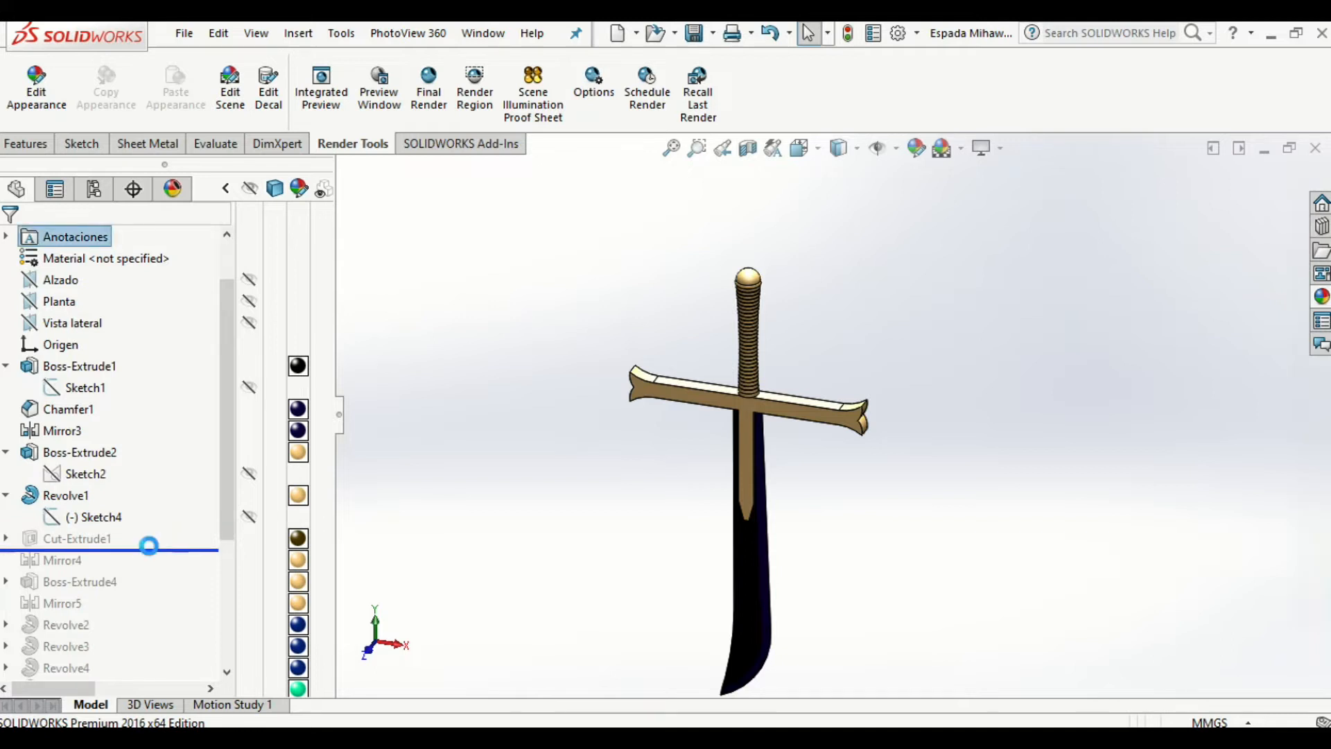
pyautogui.click(79, 544)
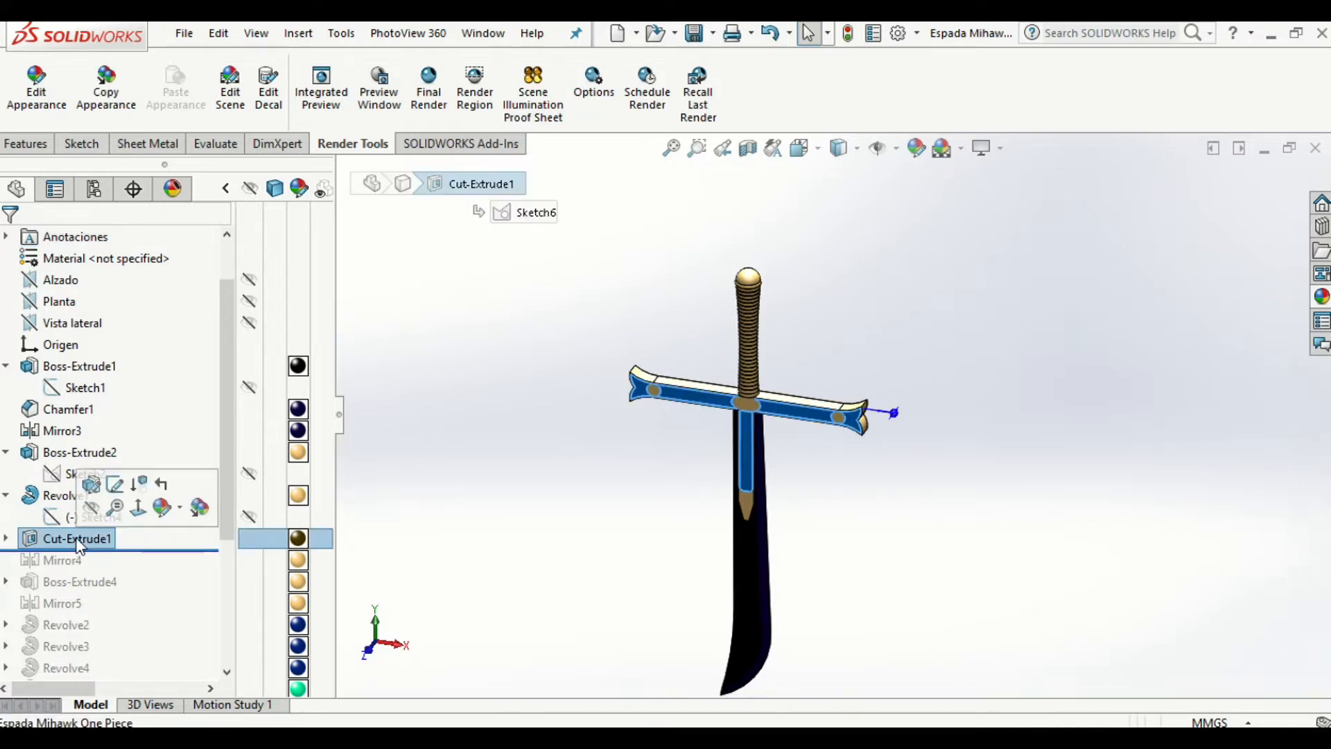
pyautogui.click(95, 560)
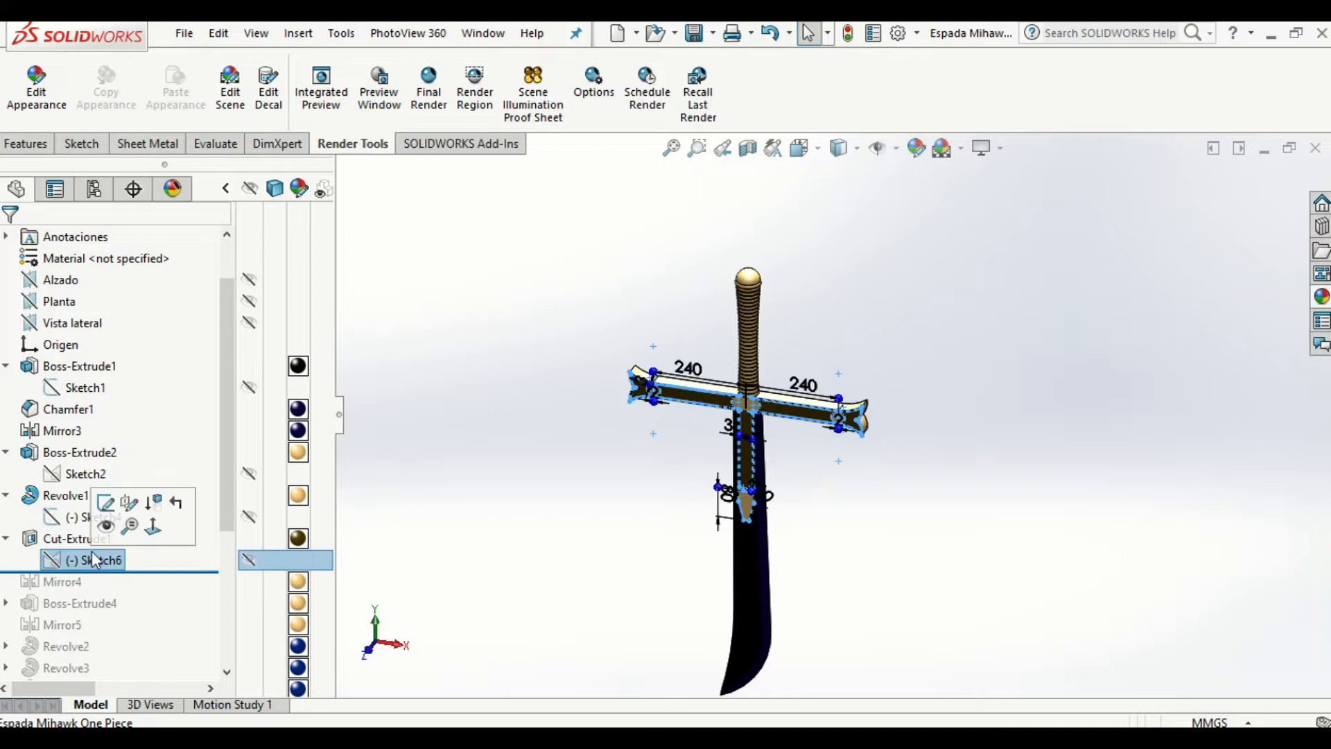
pyautogui.click(106, 503)
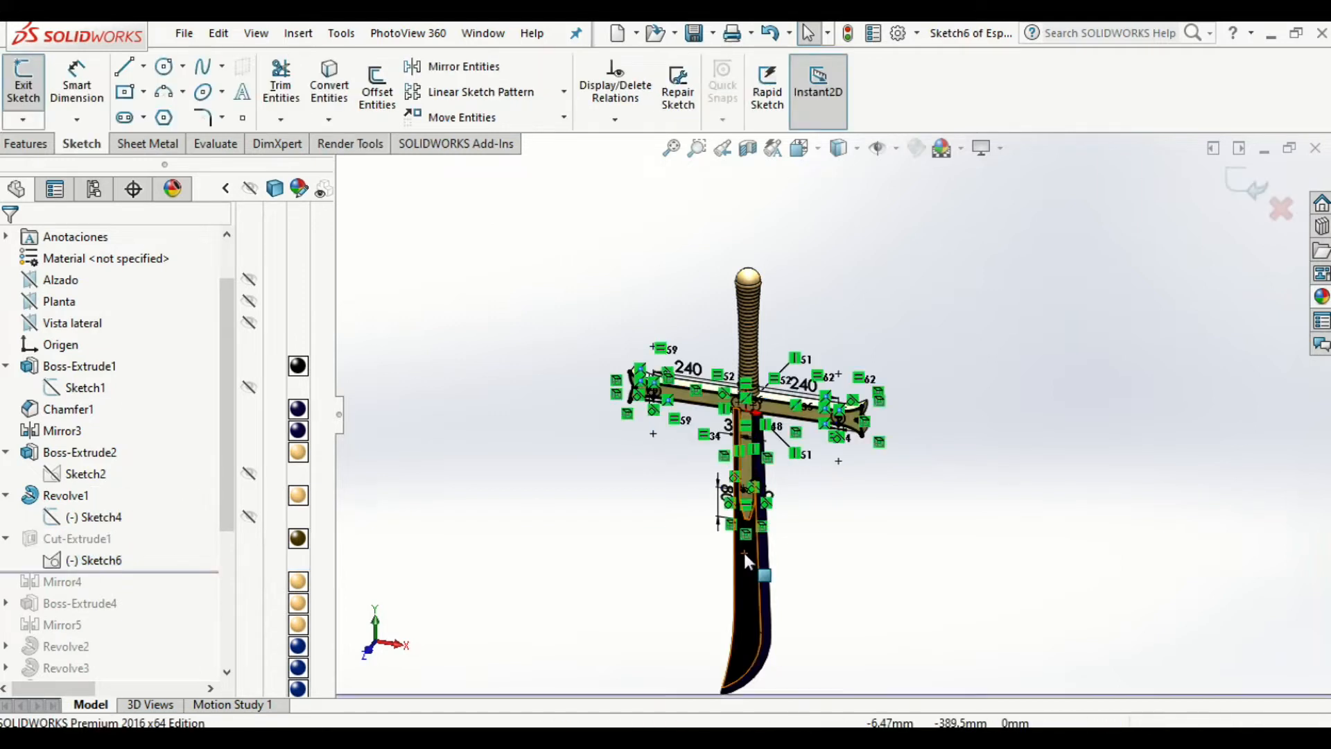
# - Examine the offset outlines, circles and dimensions of the crossguard recess in Sketch6, and exit the sketch
pyautogui.scroll(-8, 691, 379)
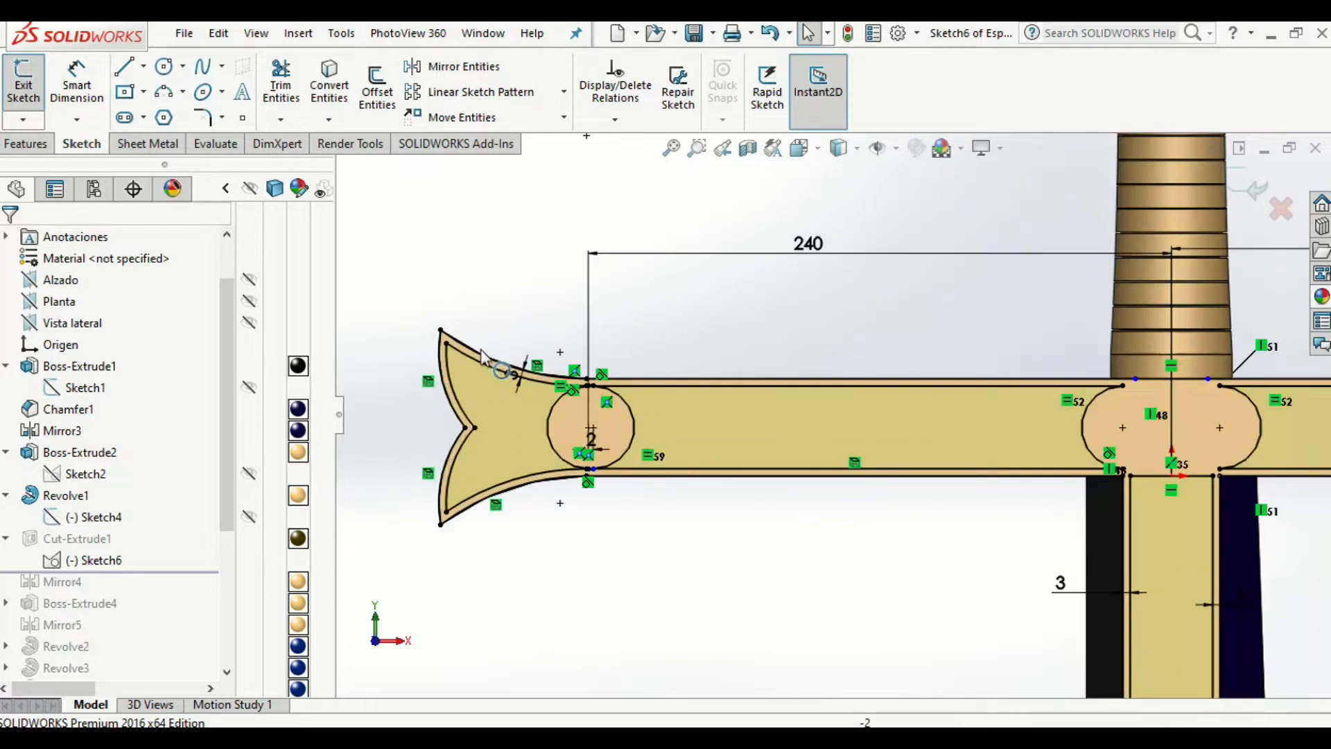
pyautogui.scroll(-2, 526, 390)
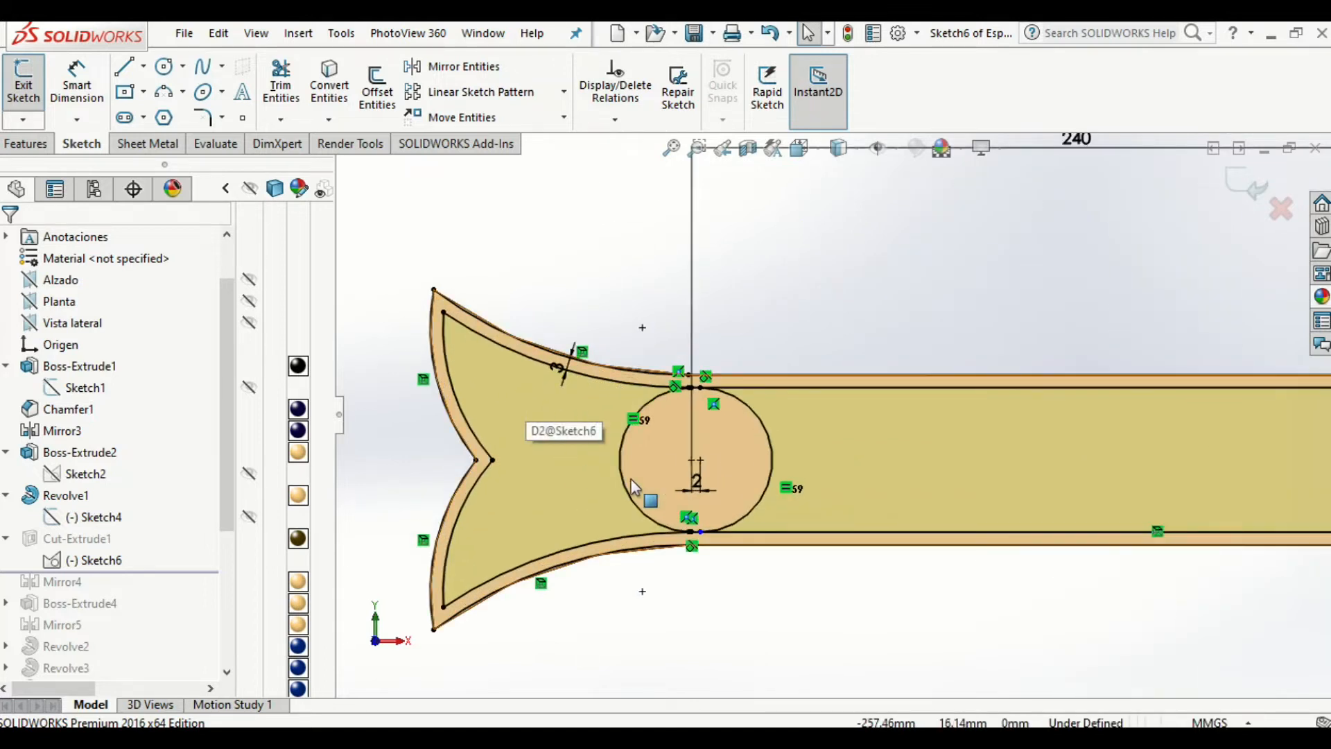
pyautogui.scroll(7, 756, 516)
pyautogui.scroll(-3, 1193, 437)
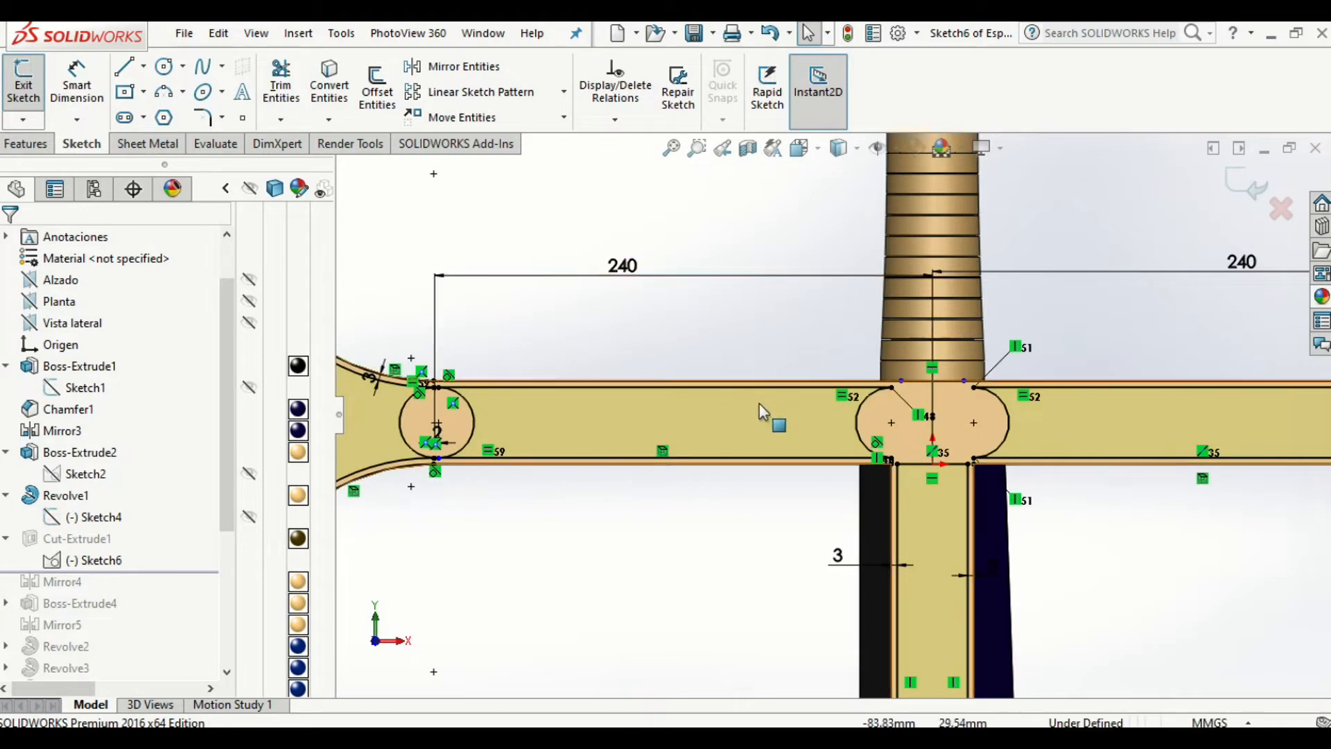
pyautogui.scroll(5, 835, 431)
pyautogui.scroll(-1, 1112, 426)
pyautogui.scroll(3, 1112, 426)
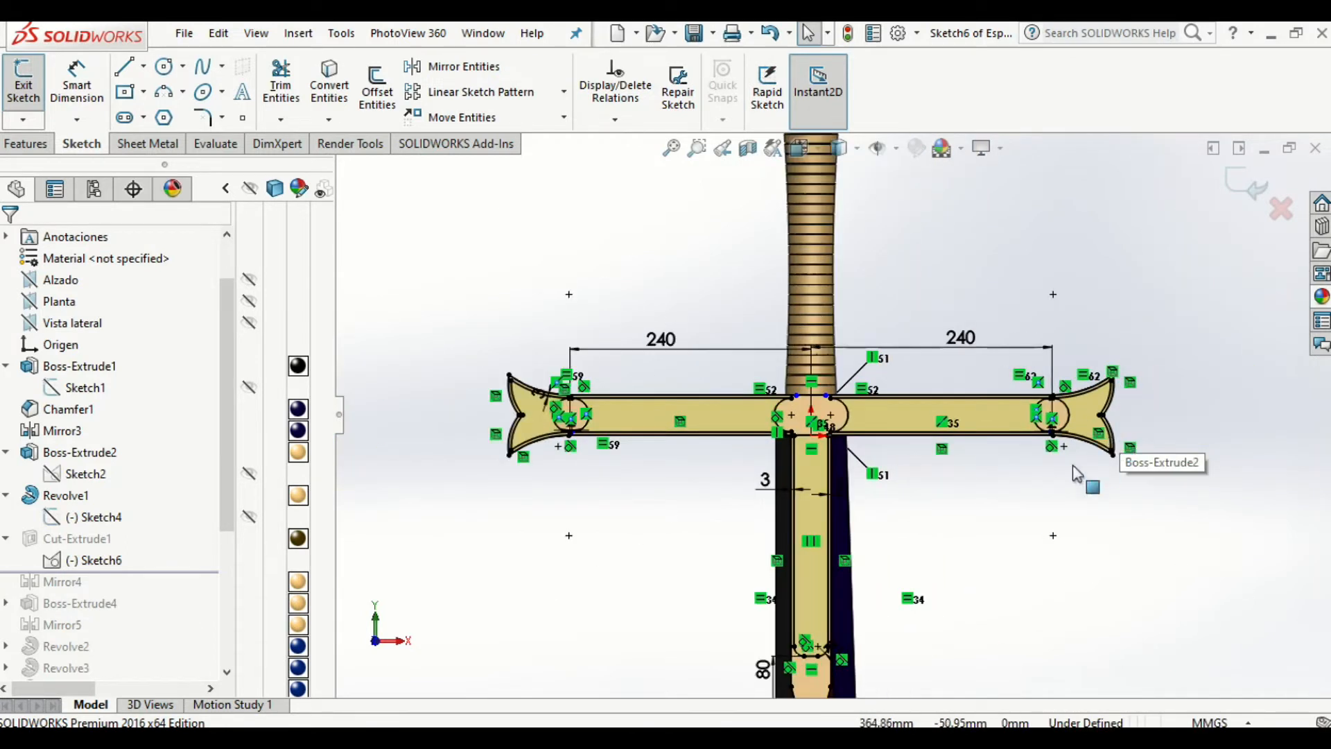
pyautogui.click(1235, 184)
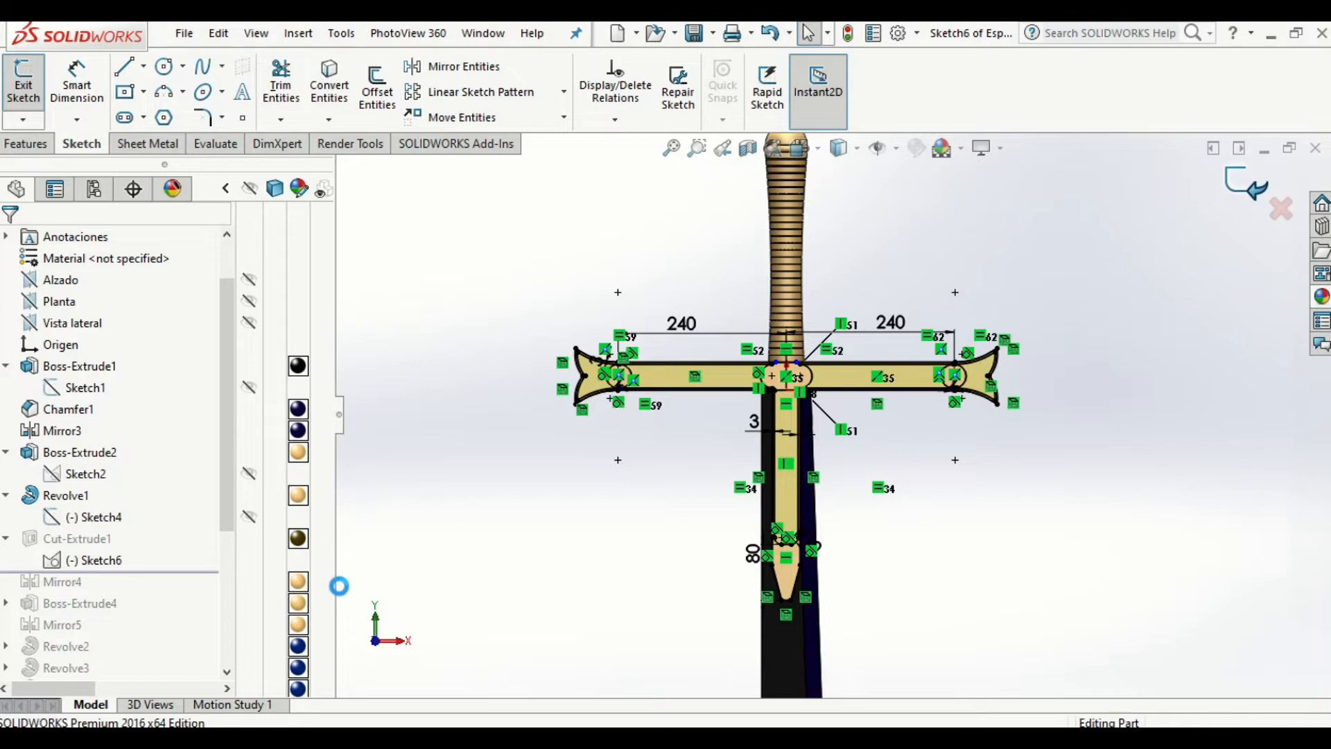
# - Open the Cut-Extrude1 definition and review the recess's end condition and depth against the crossguard
pyautogui.rightClick(79, 537)
pyautogui.click(118, 261)
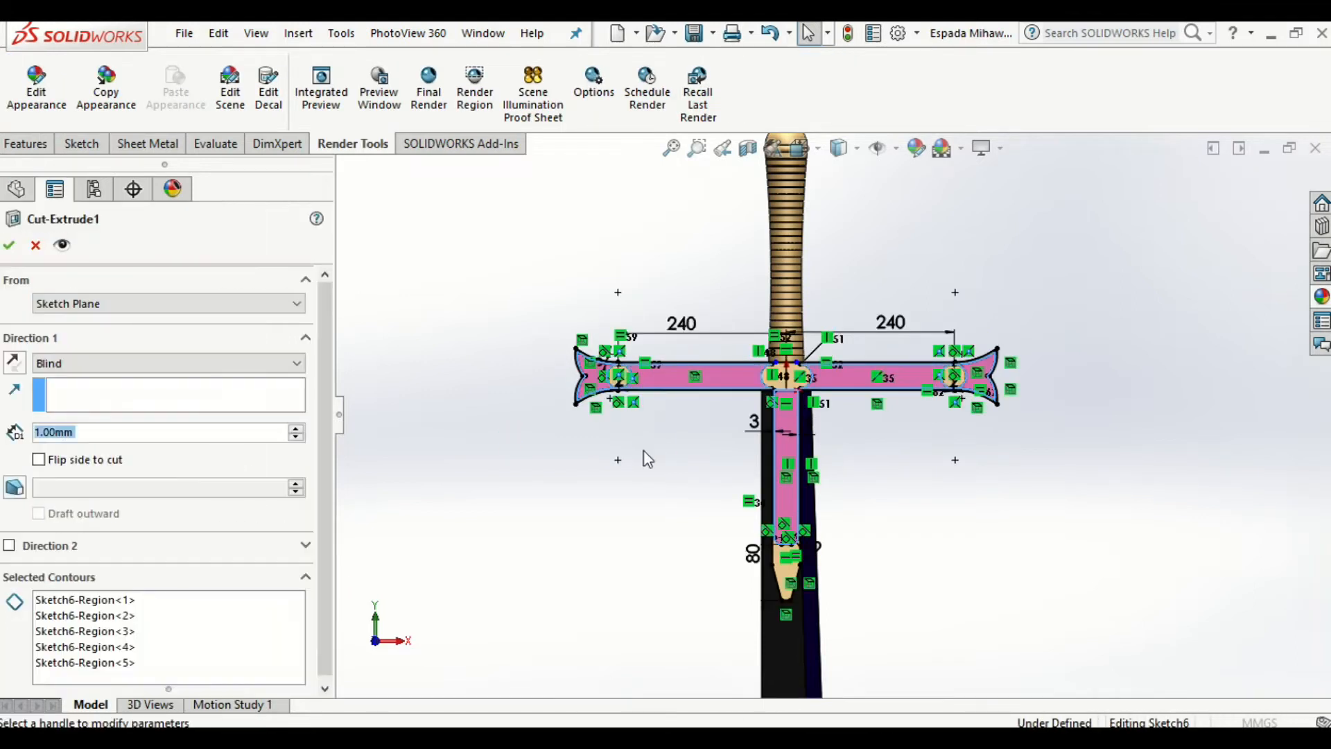
pyautogui.scroll(-5, 672, 377)
pyautogui.moveTo(700, 402); pyautogui.dragTo(764, 428, button='middle')
pyautogui.scroll(2, 940, 527)
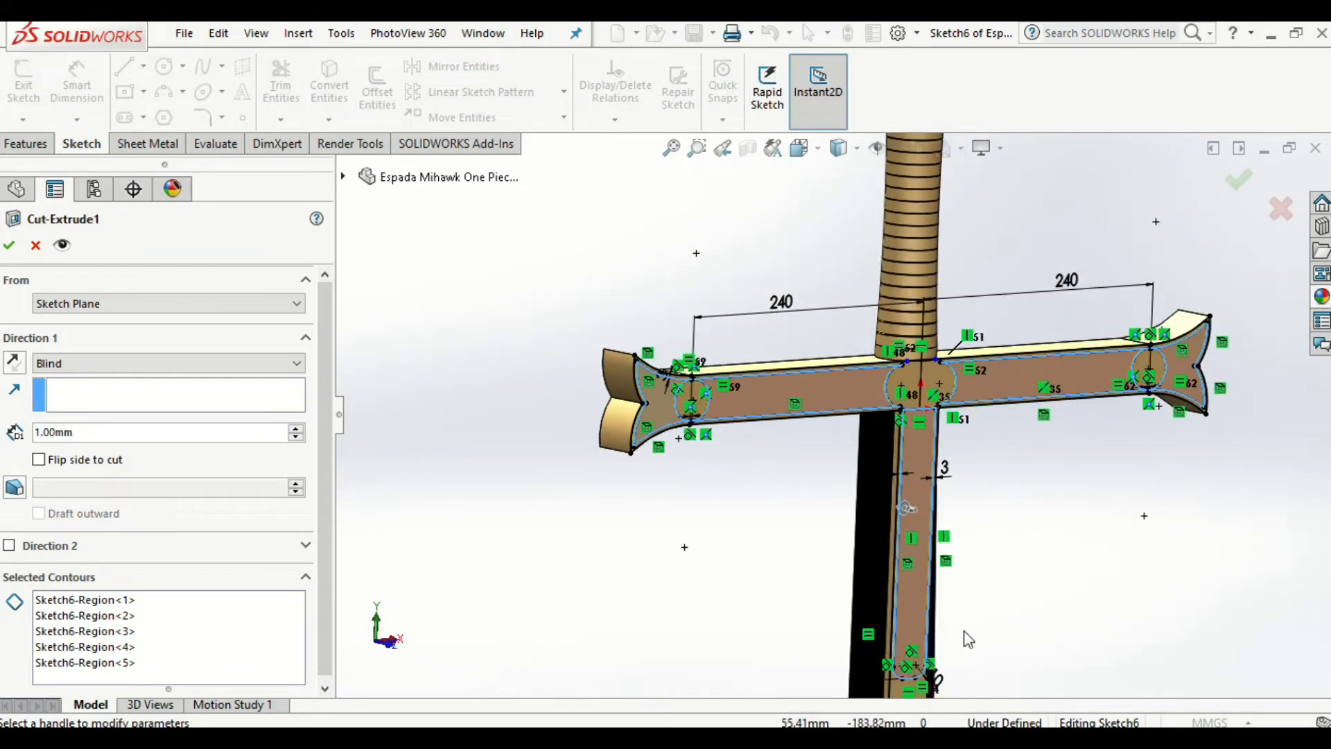
pyautogui.scroll(3, 963, 631)
pyautogui.scroll(-2, 967, 640)
pyautogui.scroll(-1, 932, 371)
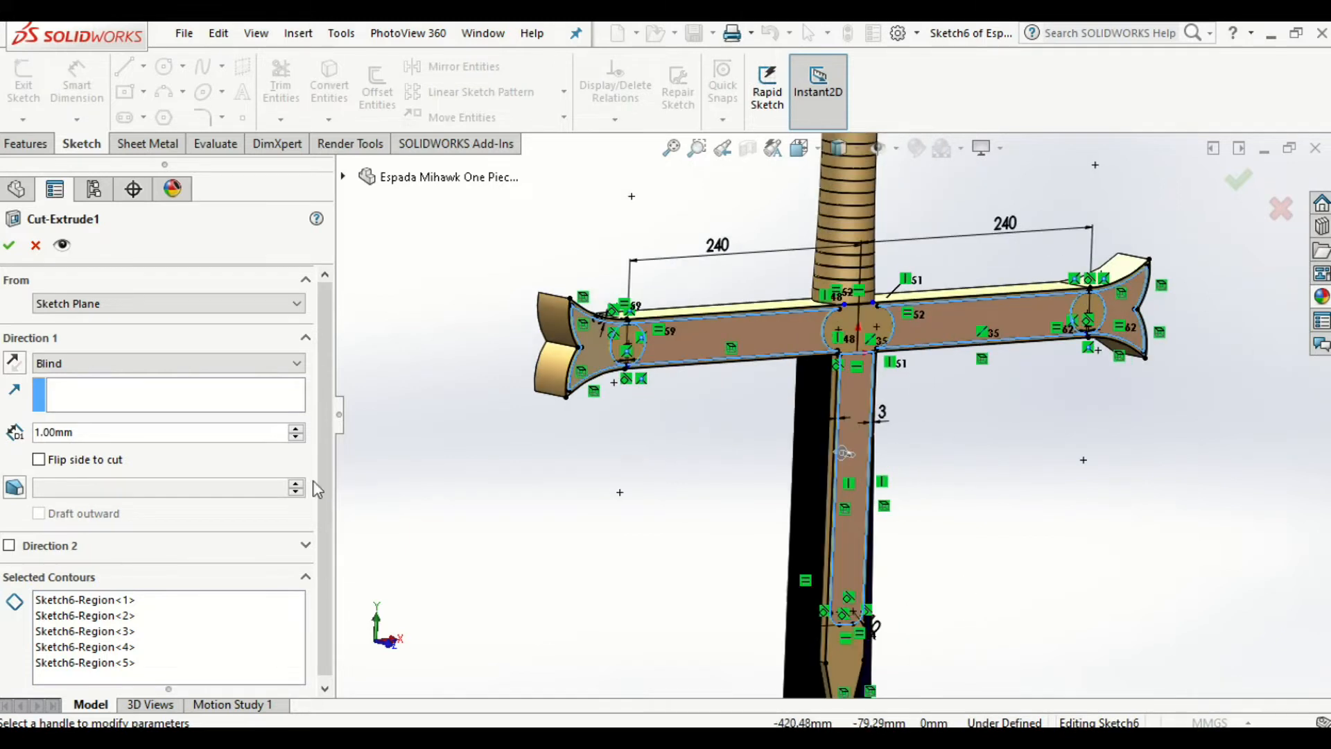
# - Check each of the five selected Sketch6 contours in the Cut-Extrude1 definition and close it
pyautogui.click(98, 601)
pyautogui.click(88, 615)
pyautogui.click(89, 629)
pyautogui.click(90, 646)
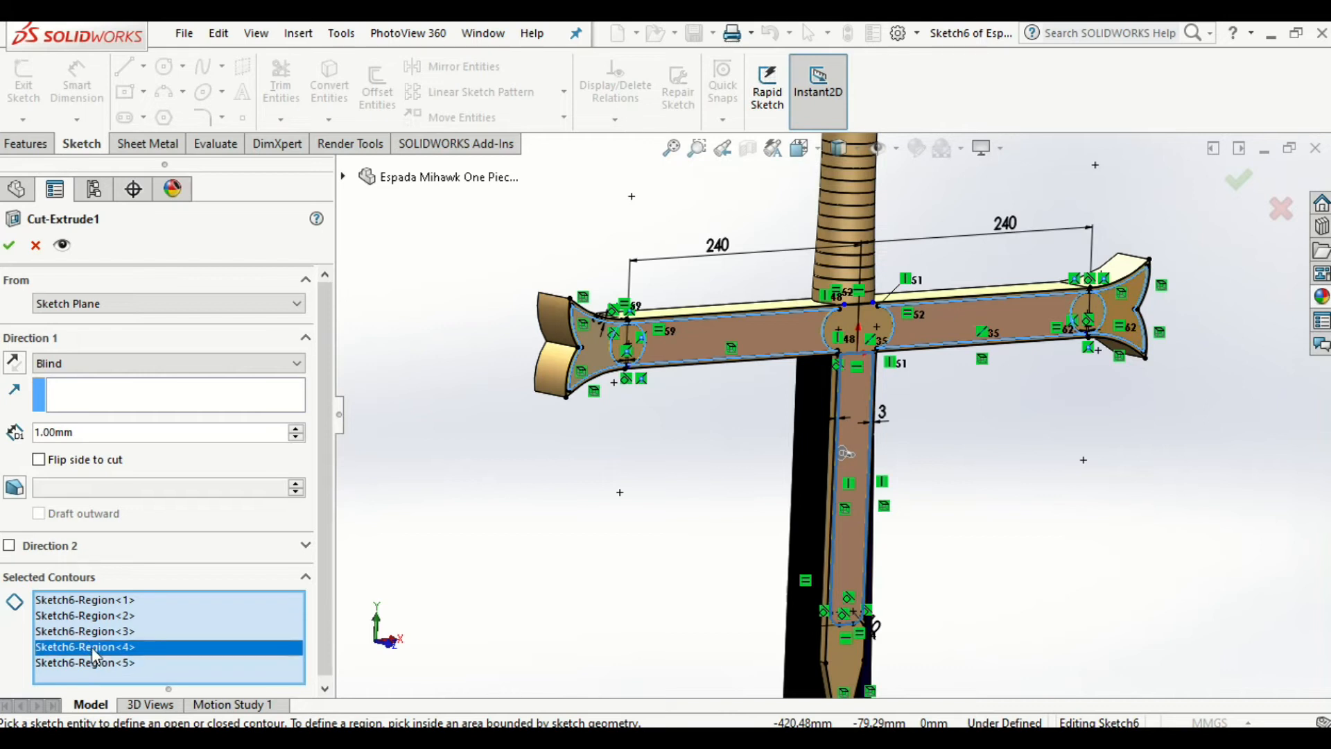
pyautogui.click(90, 662)
pyautogui.click(10, 245)
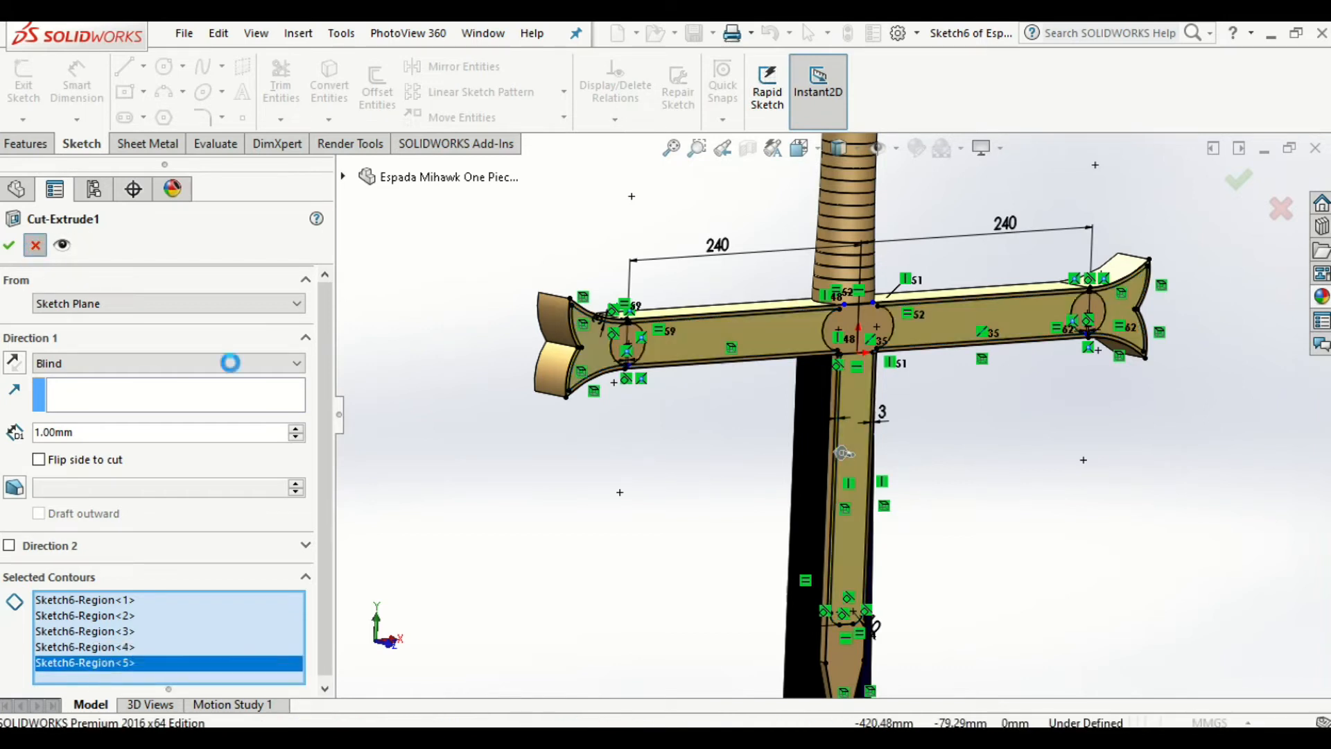
# - Roll the feature history forward to include Mirror4 and inspect the mirrored recess on the crossguard's opposite face
pyautogui.scroll(1, 489, 432)
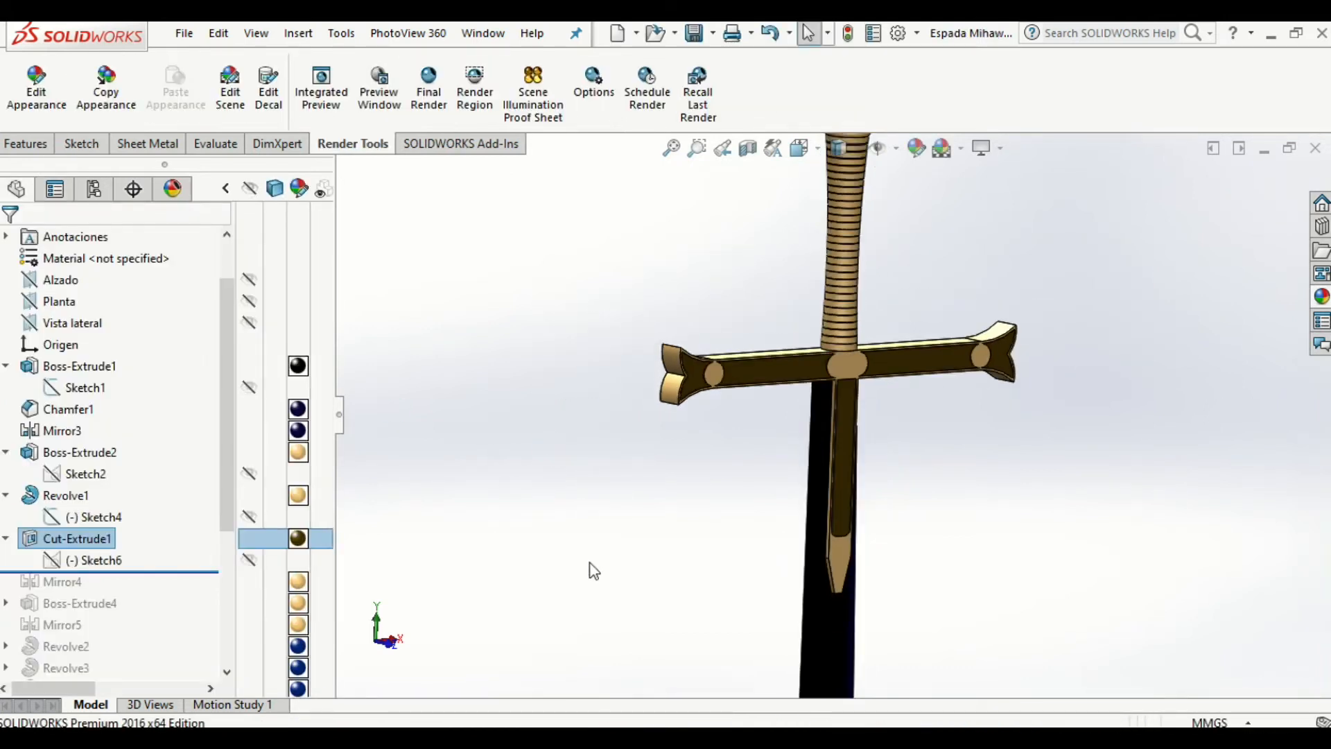
pyautogui.scroll(-2, 222, 533)
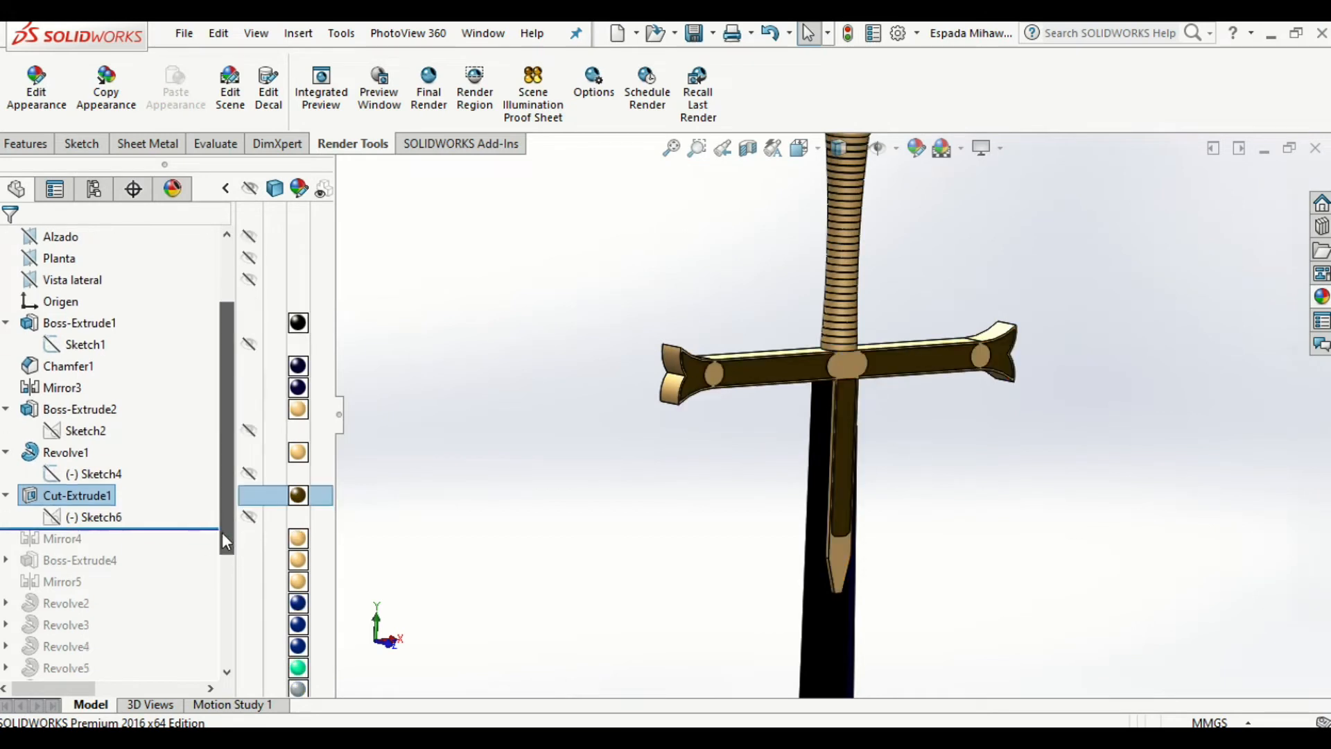
pyautogui.moveTo(185, 485); pyautogui.dragTo(185, 493)
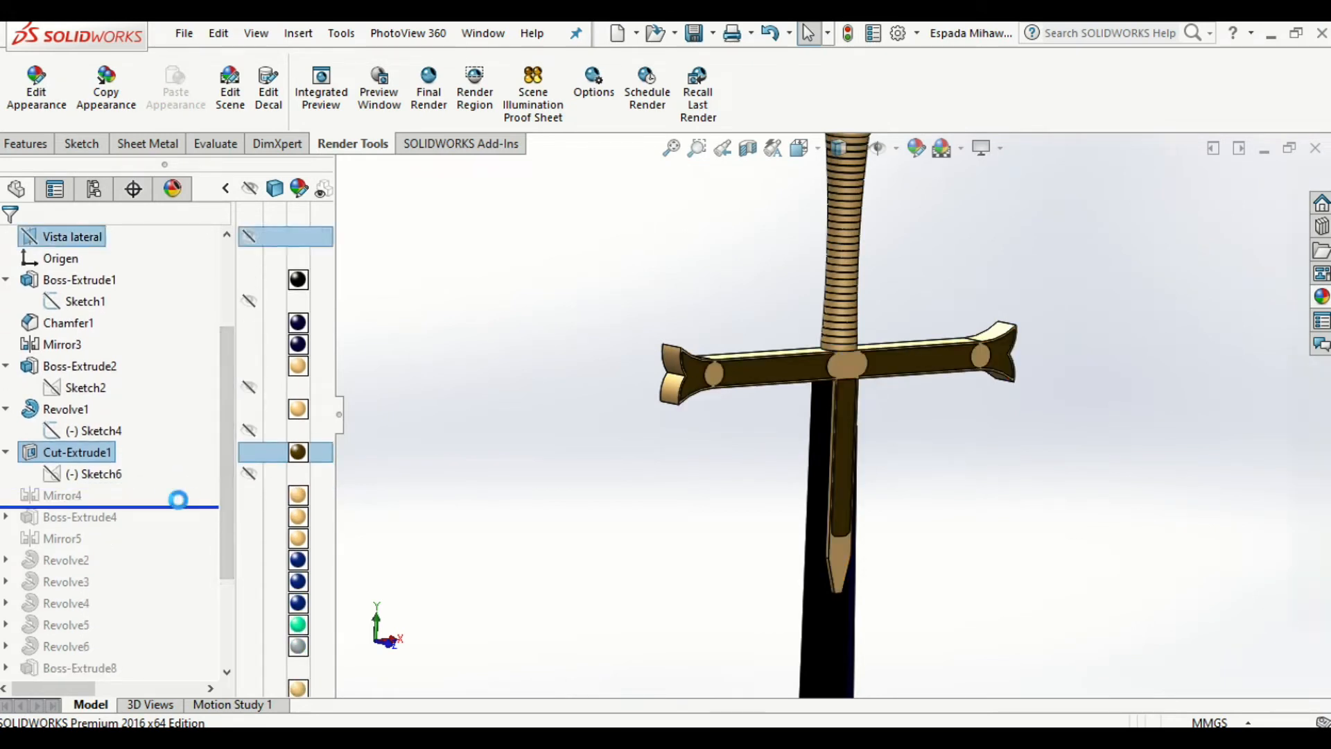
pyautogui.click(75, 495)
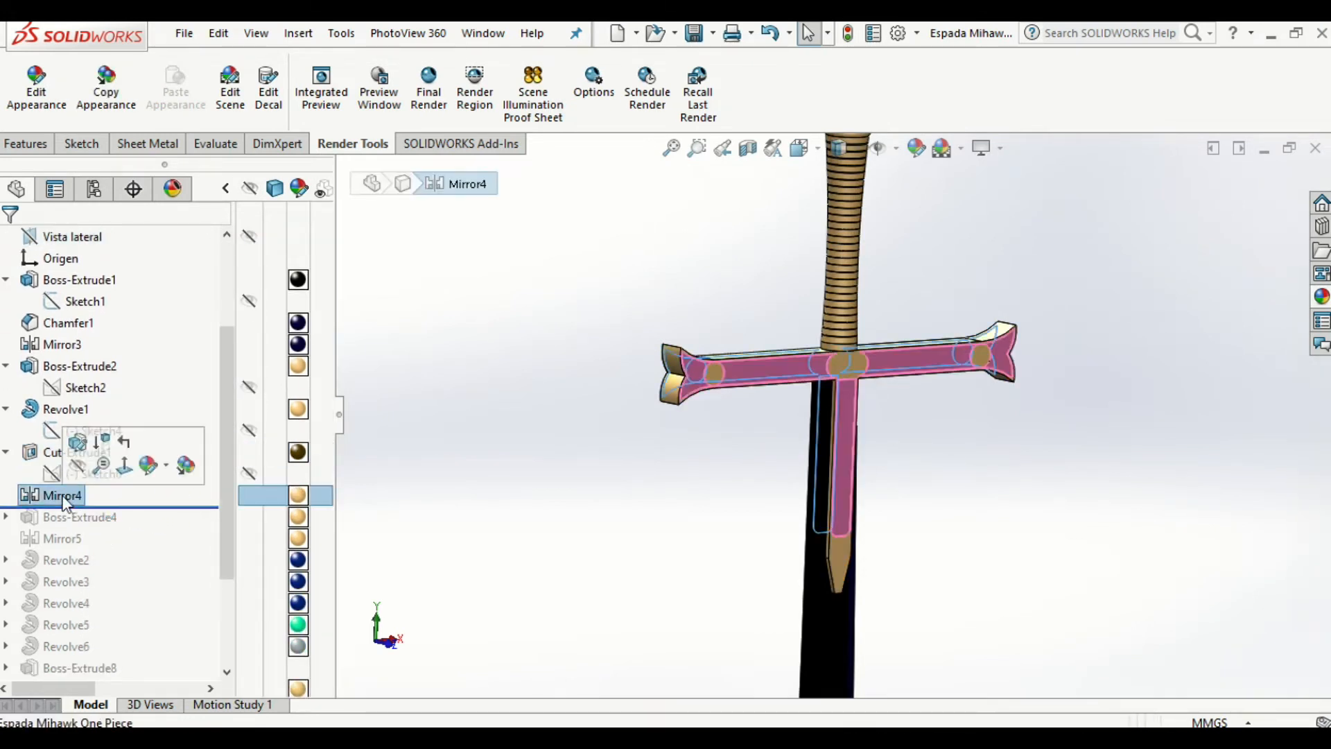
pyautogui.moveTo(713, 469); pyautogui.dragTo(853, 497, button='middle')
pyautogui.moveTo(915, 410); pyautogui.dragTo(1034, 443, button='middle')
pyautogui.click(1036, 442)
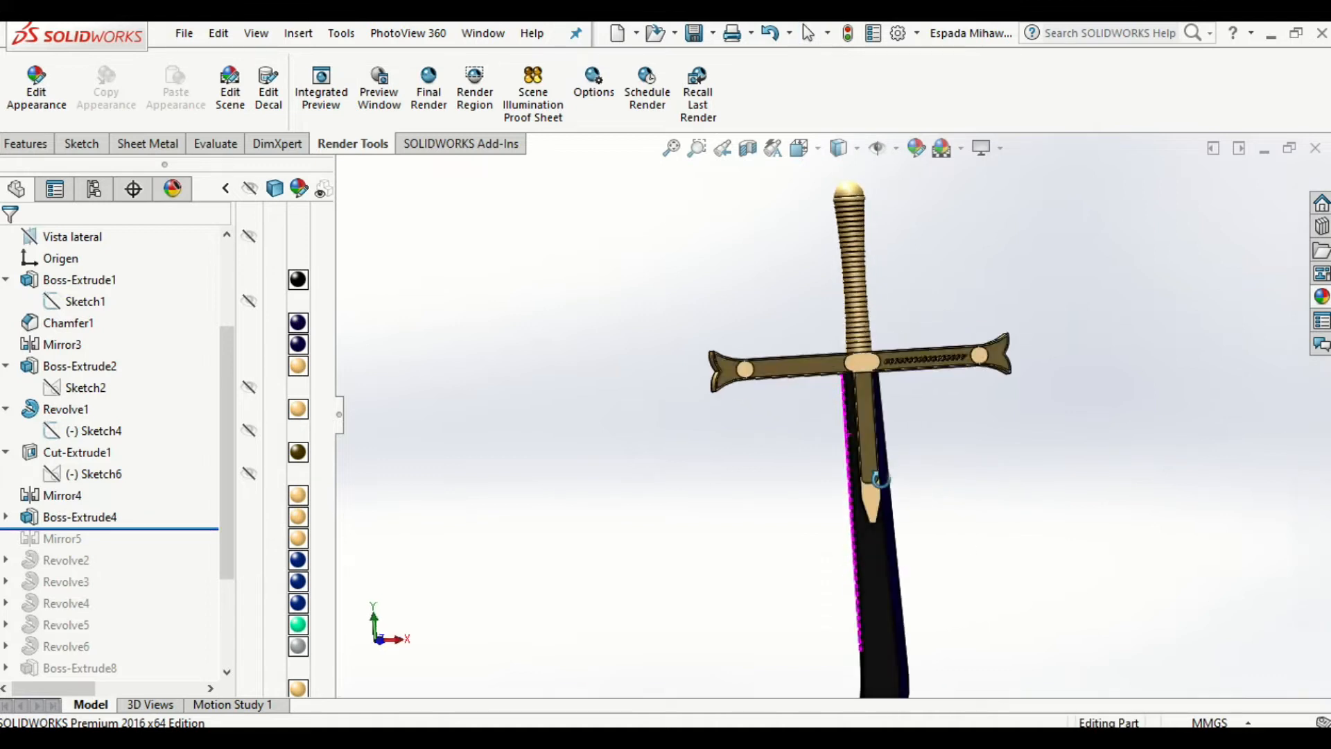
# - Open Sketch7 under Boss-Extrude4 for editing and examine the row of scroll ornaments on the crossguard
pyautogui.click(7, 518)
pyautogui.click(94, 538)
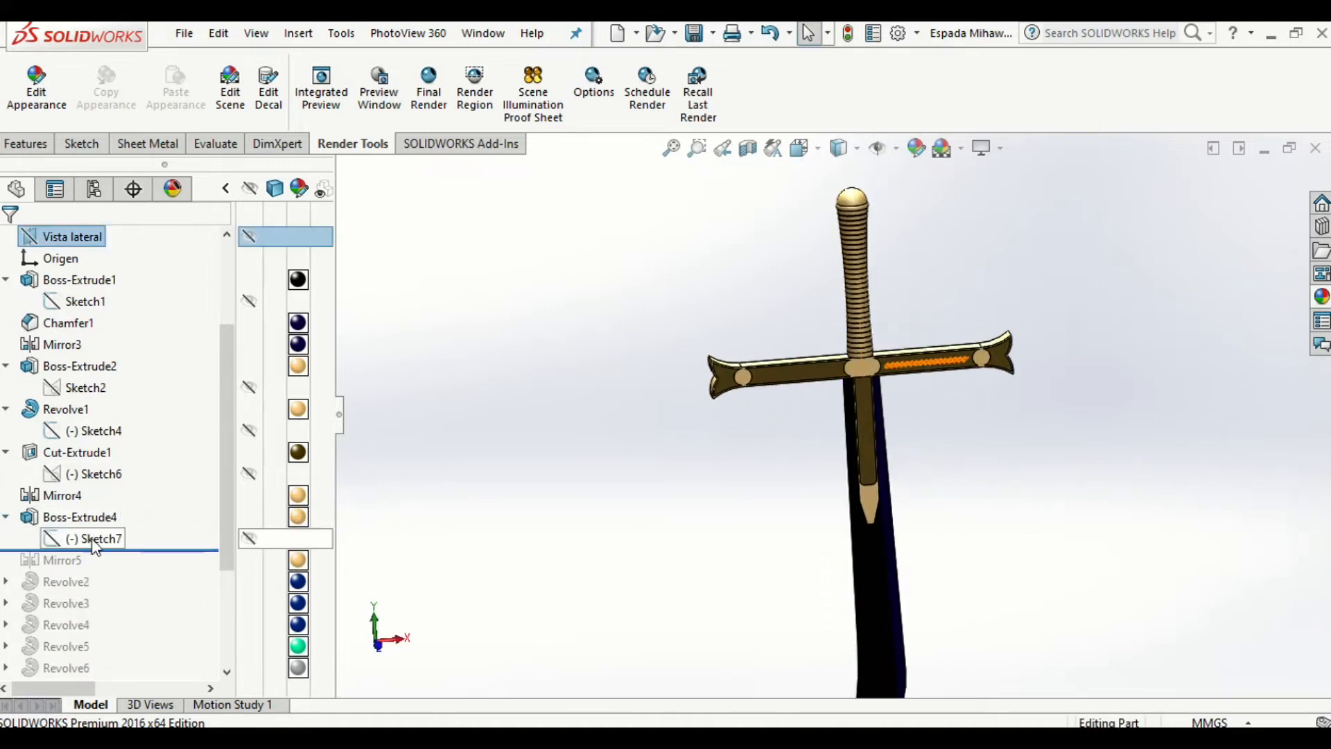
pyautogui.rightClick(79, 542)
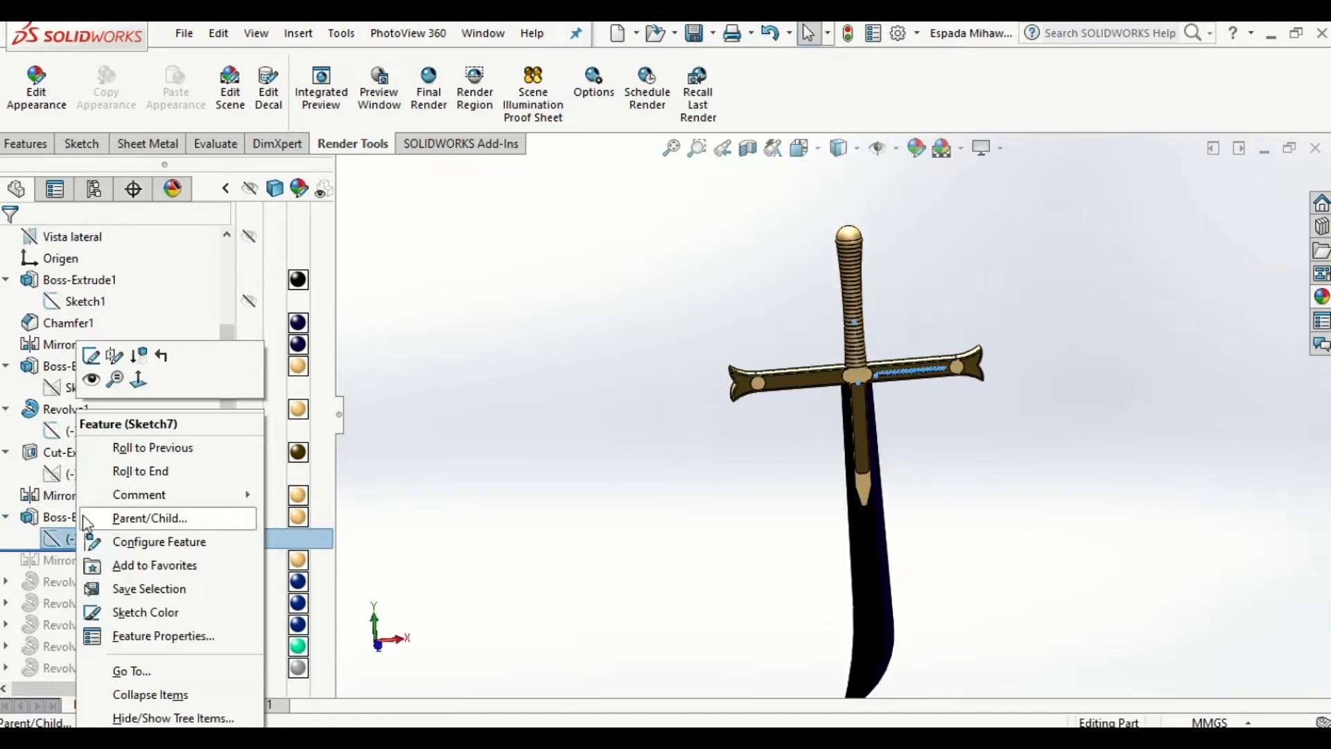
pyautogui.click(92, 378)
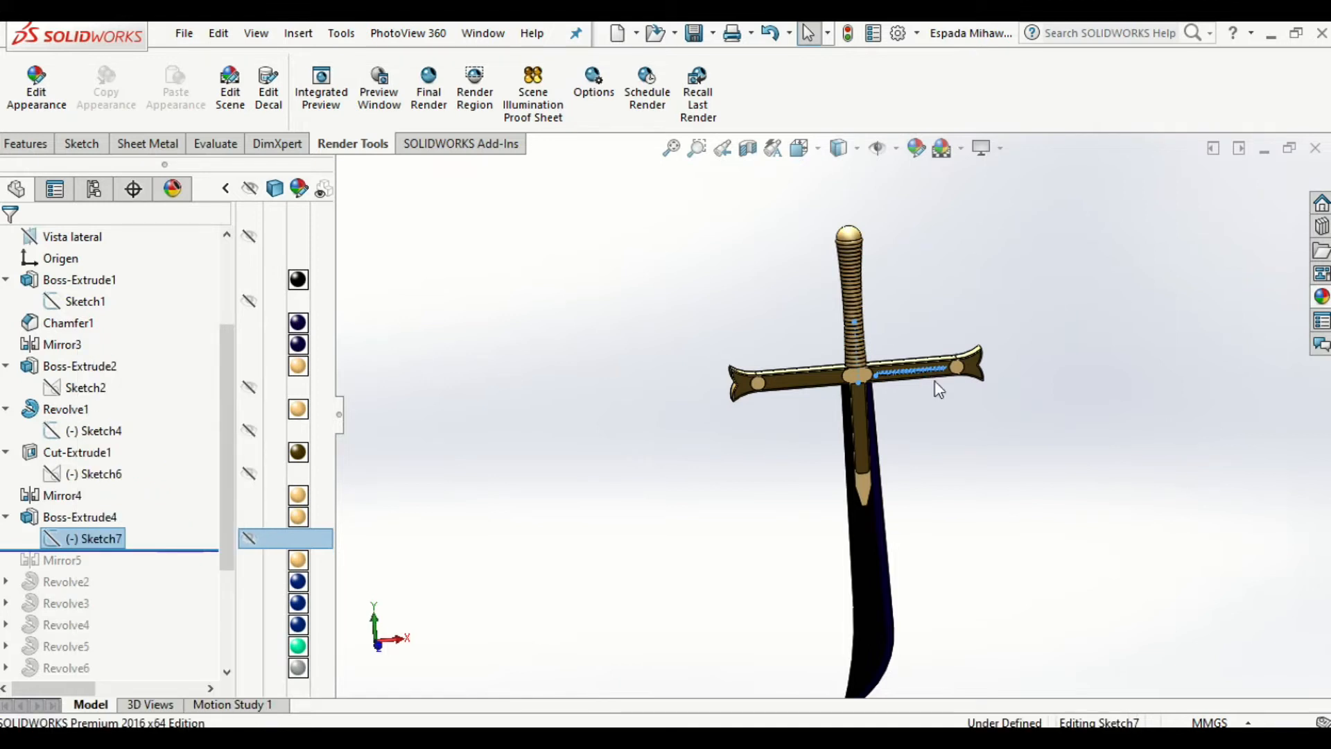
pyautogui.scroll(-8, 922, 380)
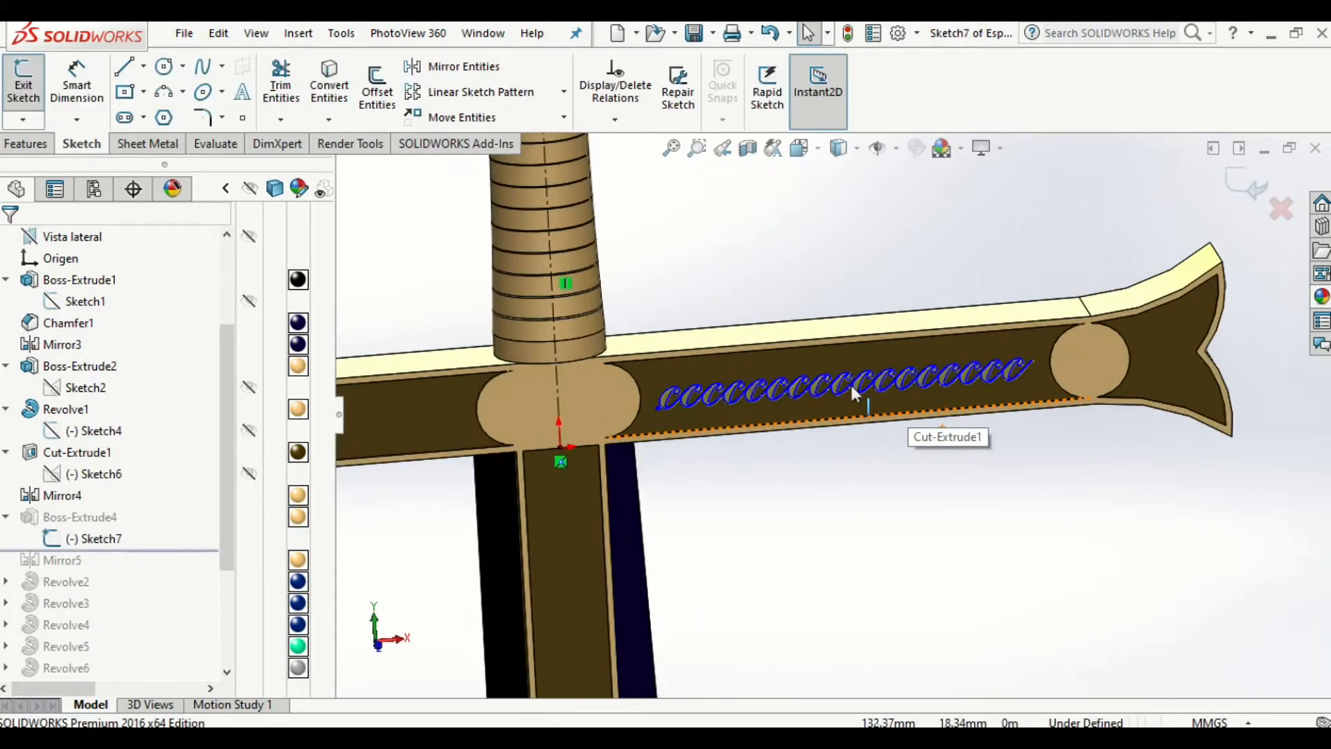
pyautogui.scroll(-3, 790, 394)
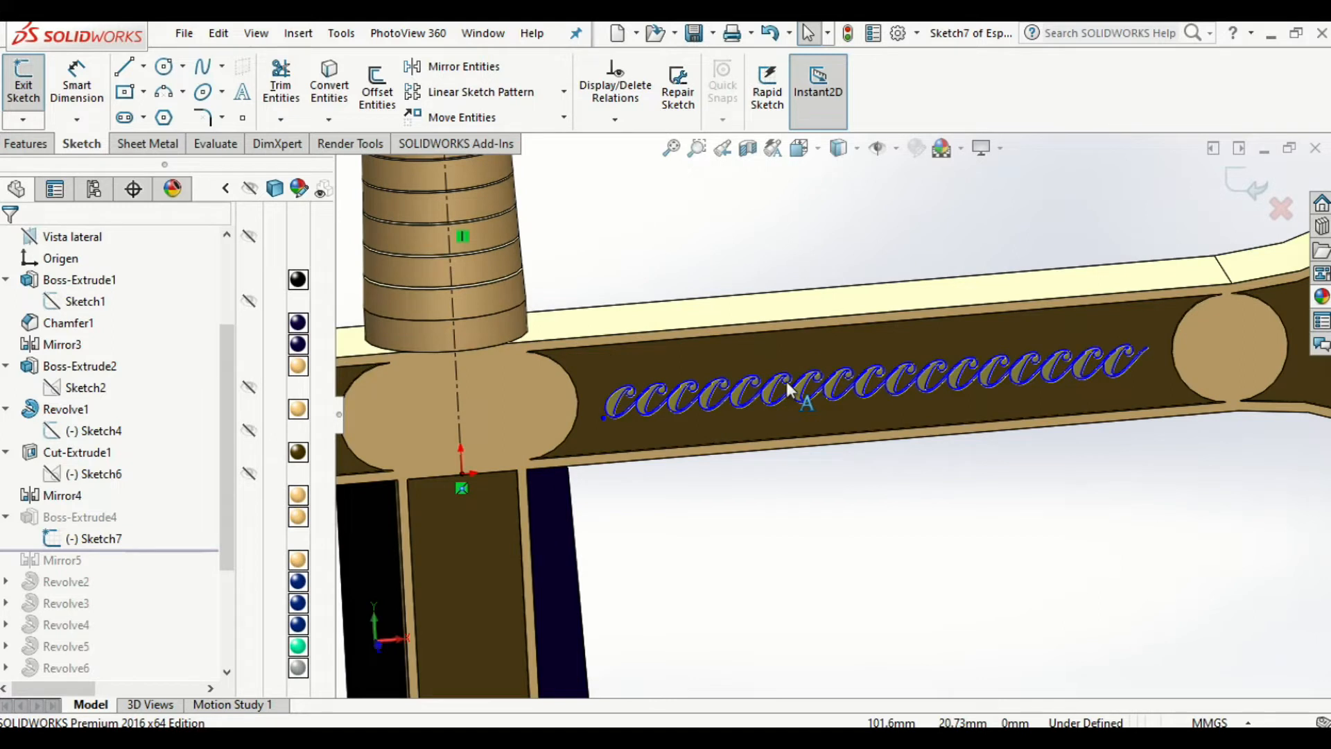
# - Select the ornament text in Sketch7 to check its extent, exit the sketch, and review the Boss-Extrude4 definition
pyautogui.click(788, 385)
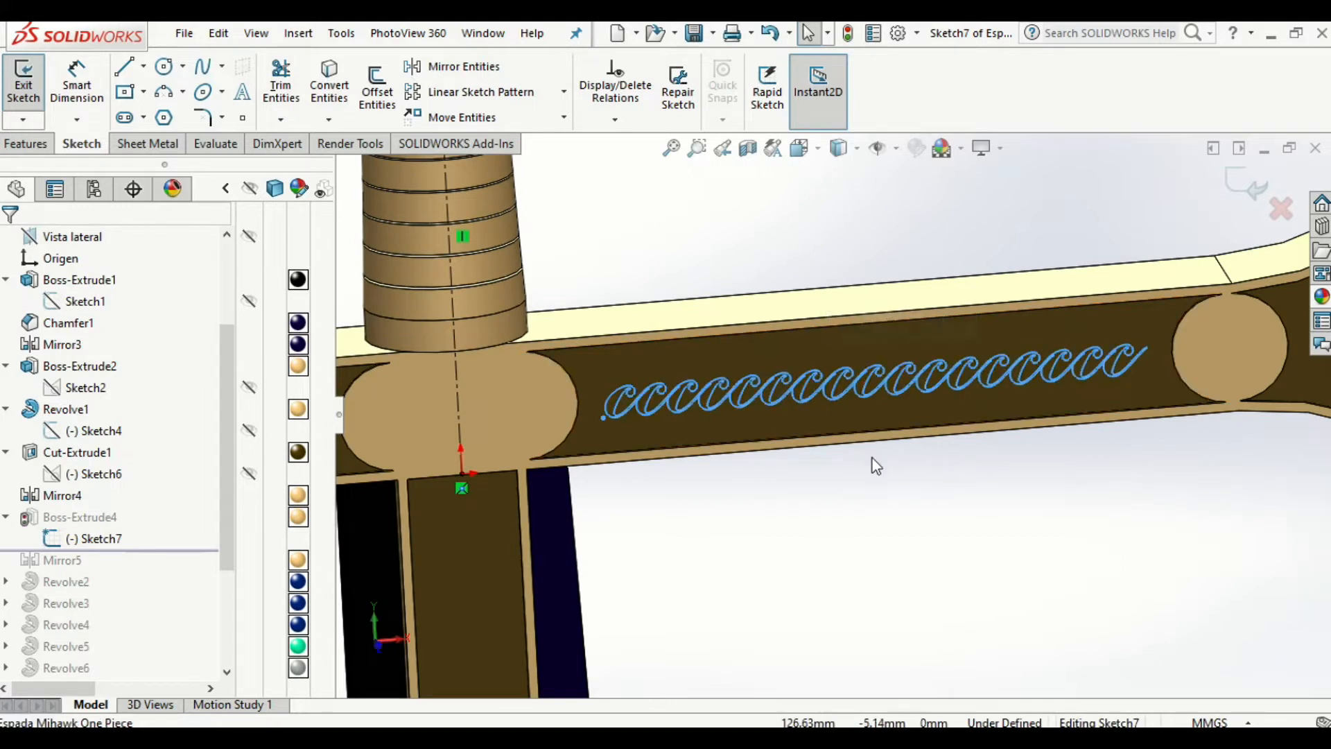
pyautogui.scroll(3, 883, 510)
pyautogui.click(886, 512)
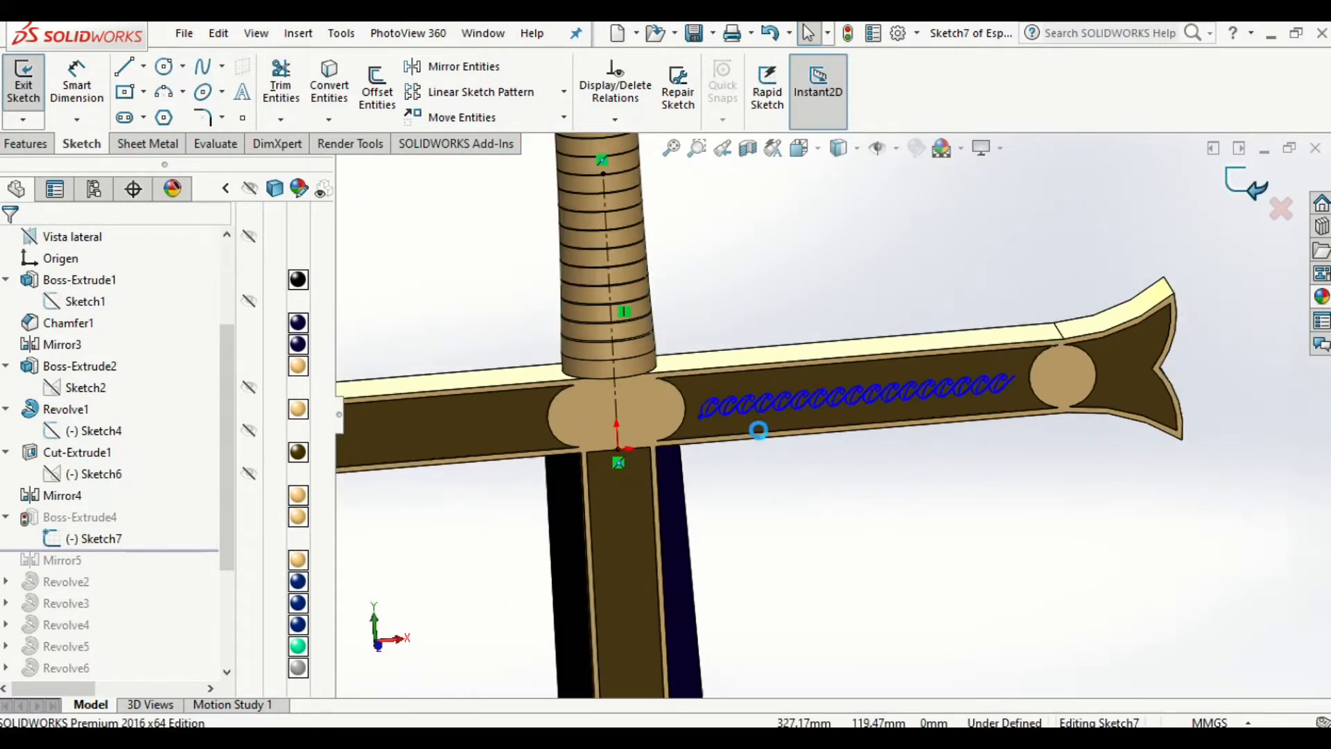
pyautogui.click(83, 519)
pyautogui.click(97, 461)
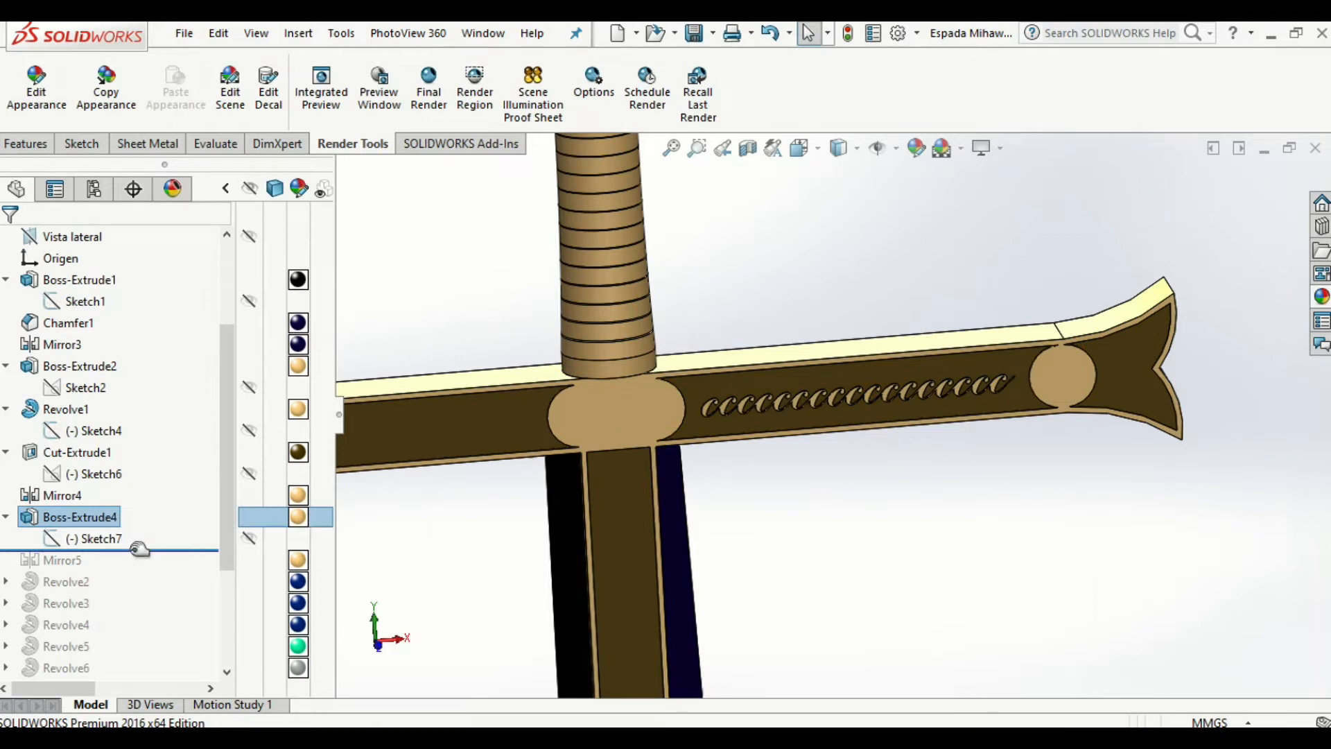
# - Roll the feature history forward to include Mirror5 and inspect the mirrored ornaments on the crossguard's other arm
pyautogui.click(139, 550)
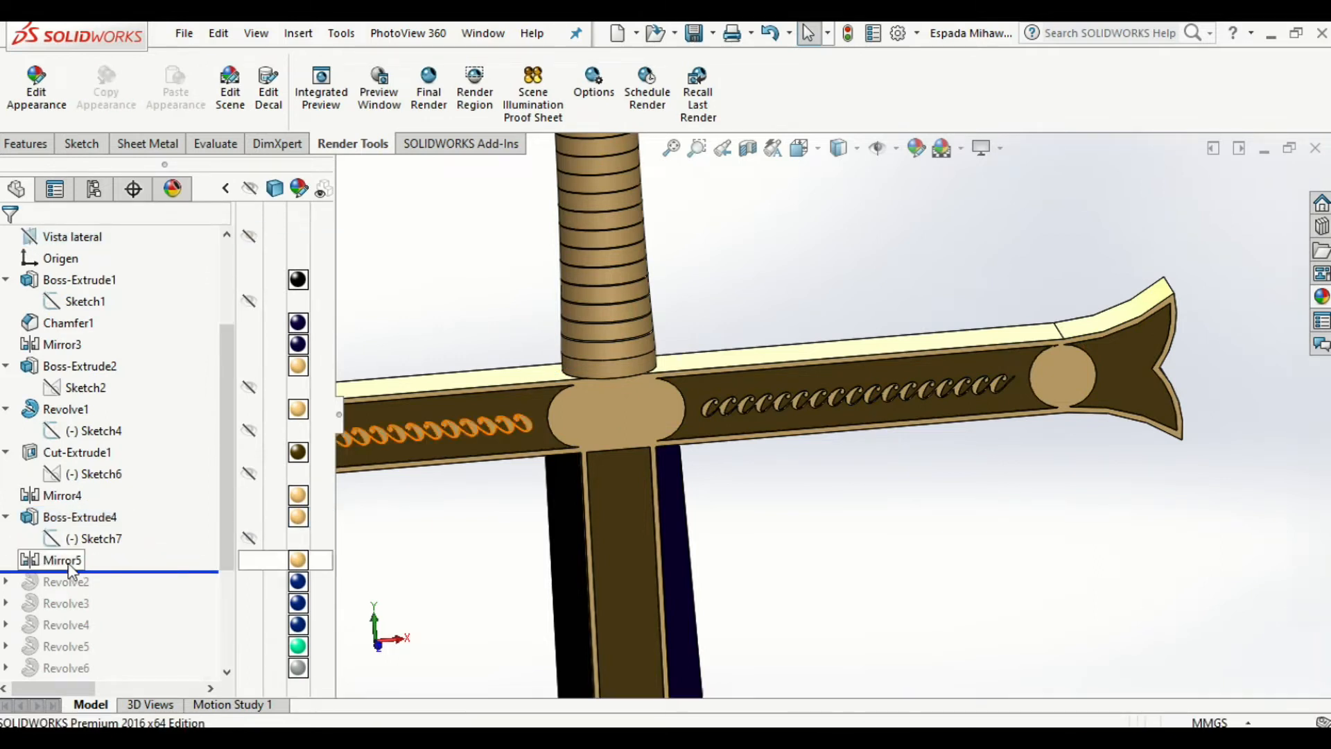
pyautogui.click(95, 568)
pyautogui.moveTo(443, 572); pyautogui.dragTo(514, 564, button='middle')
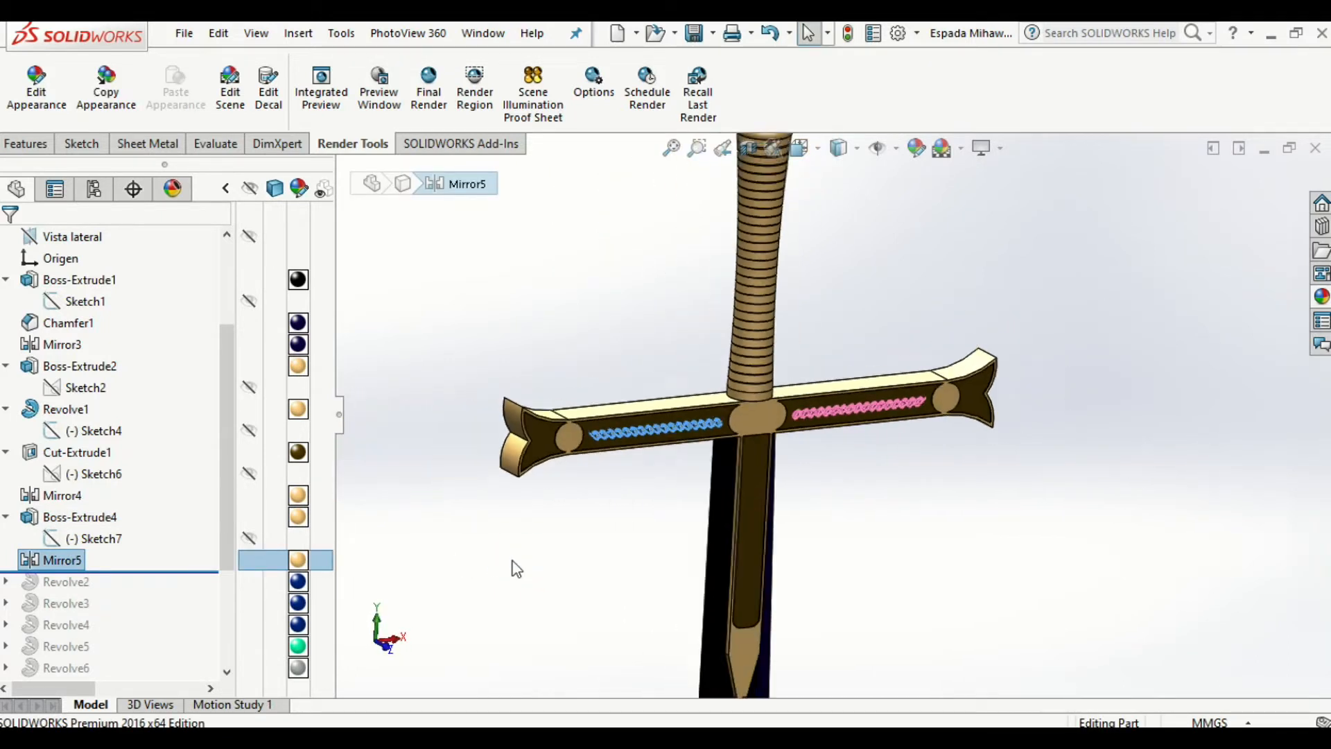
# - Roll the feature history forward to include Revolve2 and inspect the blue gem at the crossguard's end
pyautogui.click(683, 548)
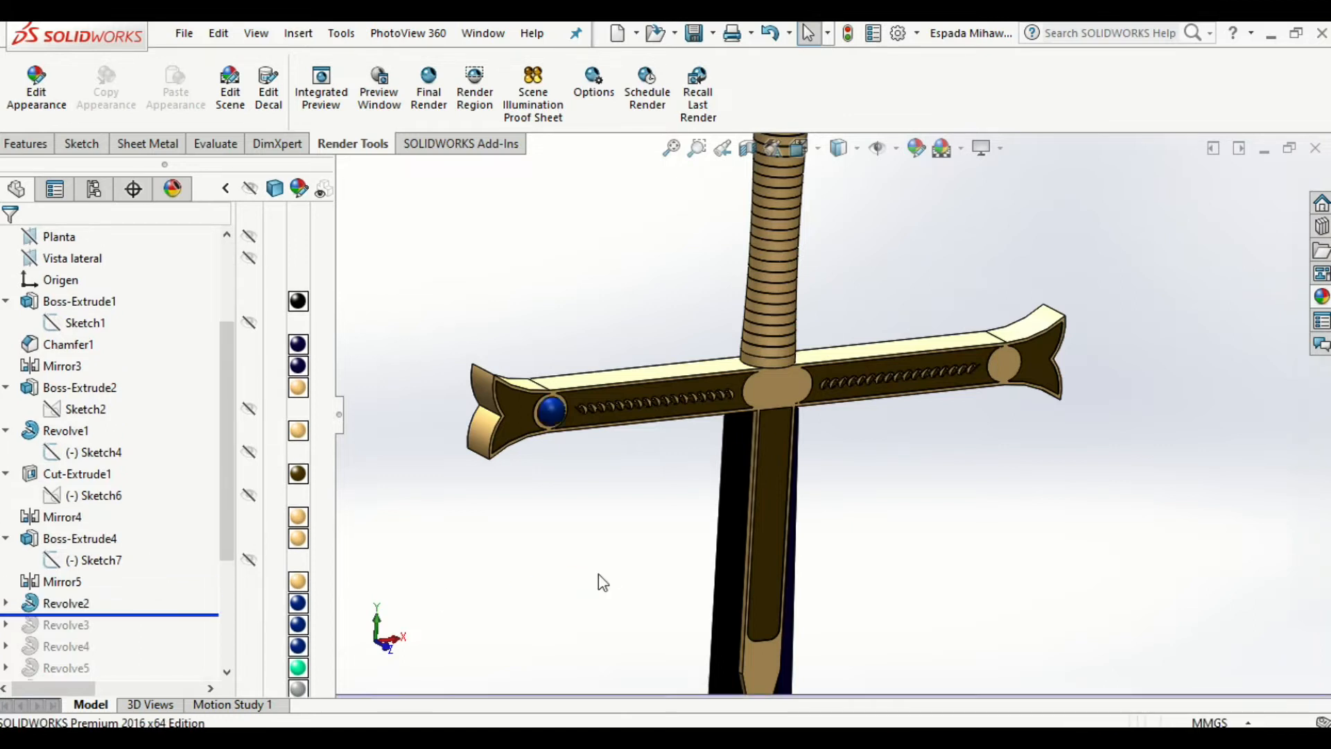
pyautogui.scroll(3, 734, 576)
pyautogui.moveTo(735, 575); pyautogui.dragTo(725, 568, button='middle')
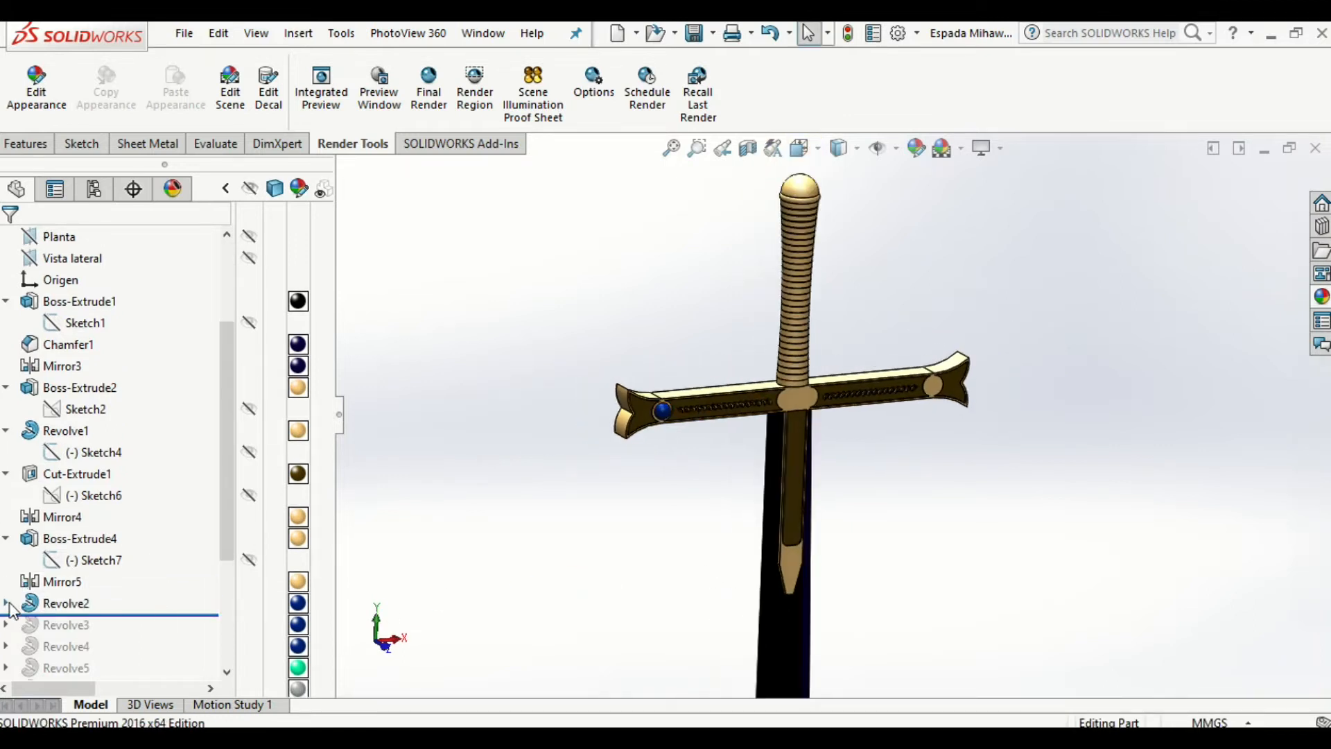
# - Open Sketch8 under Revolve2 and examine the gem's half-circle profile, diameter dimension and relations, and exit the sketch
pyautogui.click(7, 603)
pyautogui.click(85, 624)
pyautogui.click(95, 570)
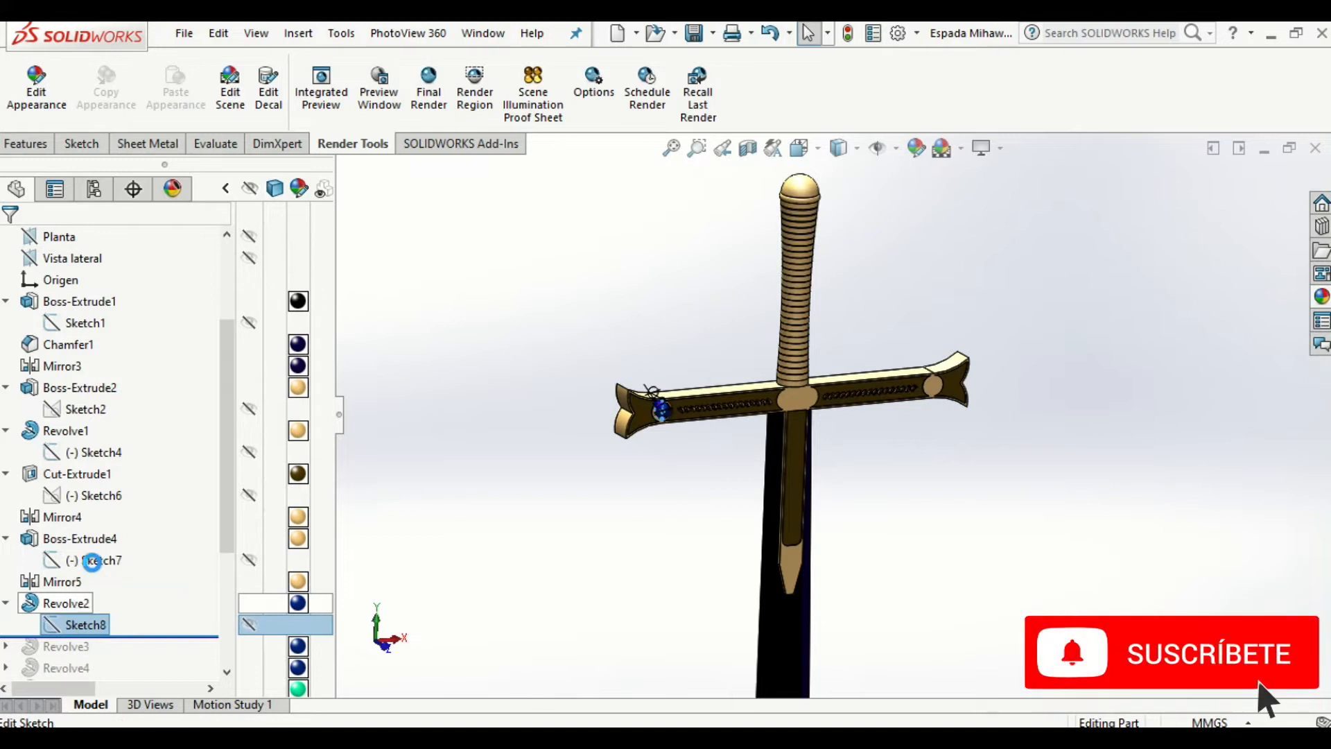
pyautogui.scroll(-4, 729, 427)
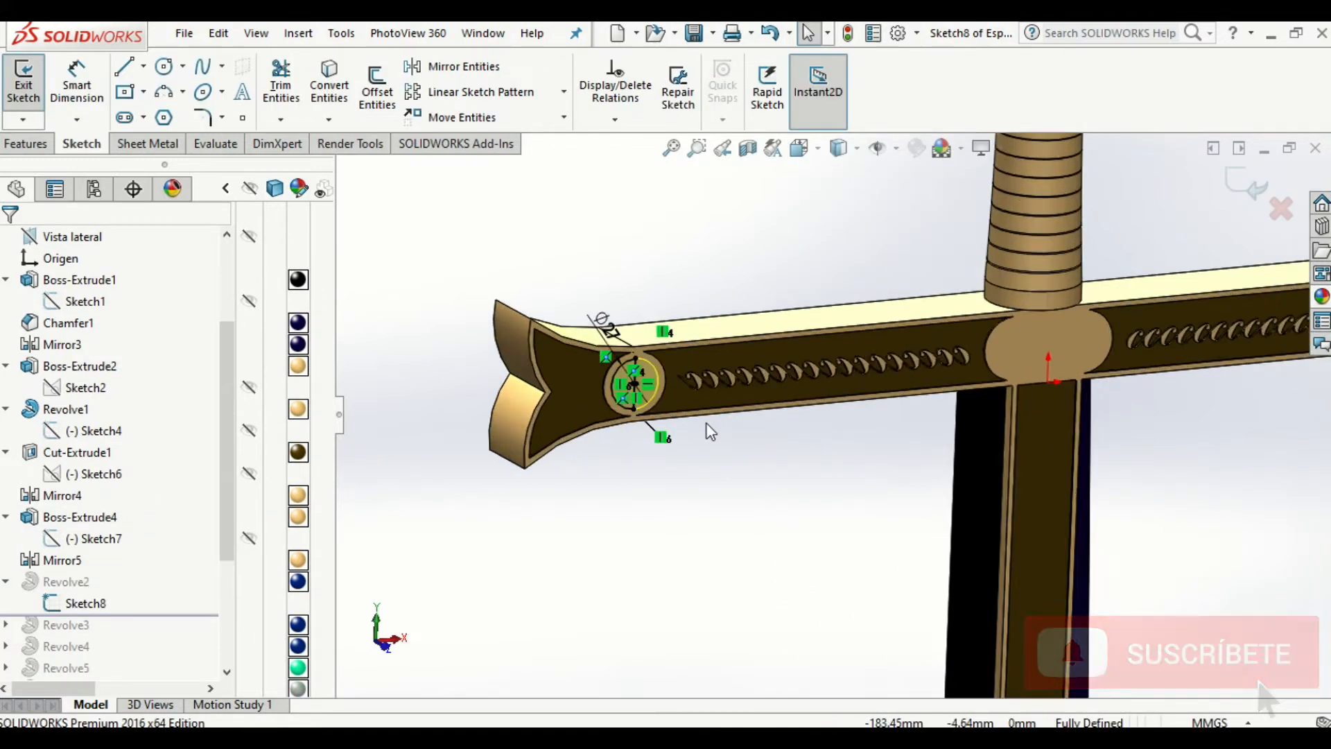
pyautogui.scroll(-4, 693, 416)
pyautogui.scroll(-3, 527, 340)
pyautogui.scroll(5, 607, 330)
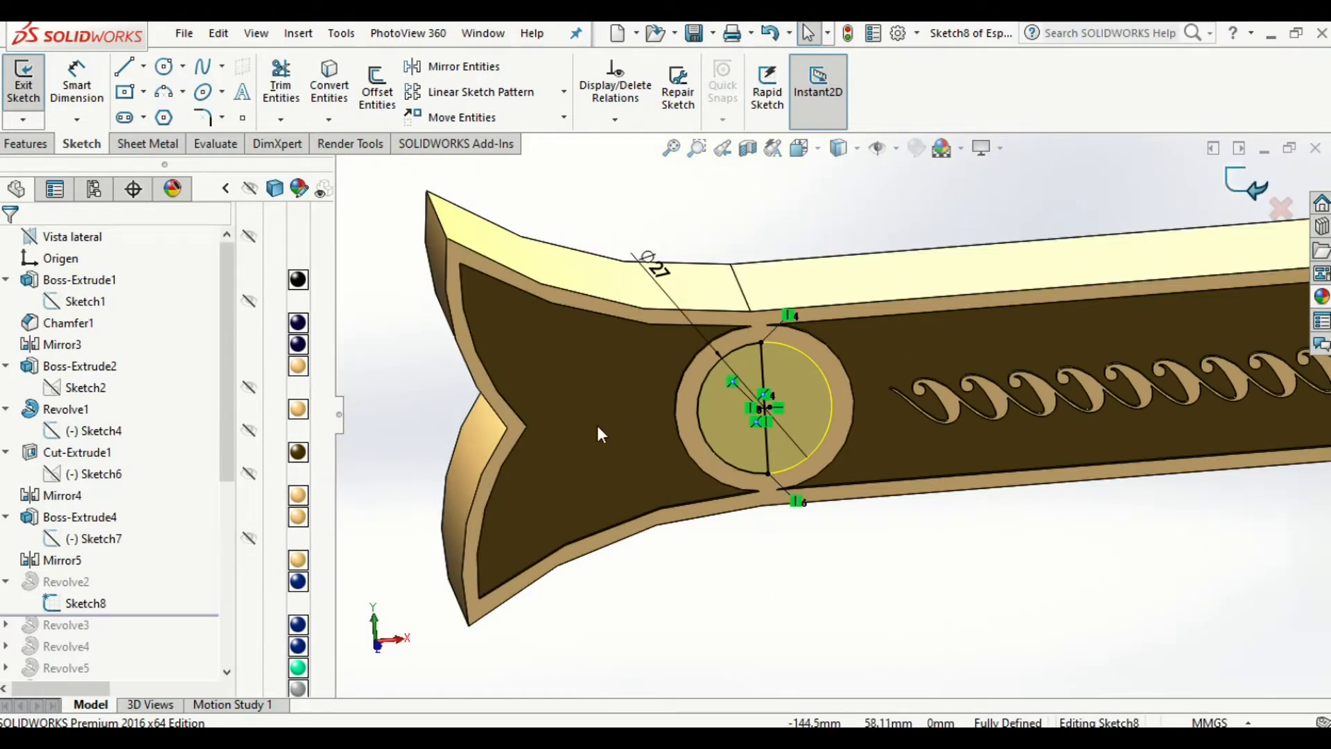
# - Open the Revolve2 definition, review the gem's axis of revolution, end condition and angle, and close it
pyautogui.rightClick(71, 601)
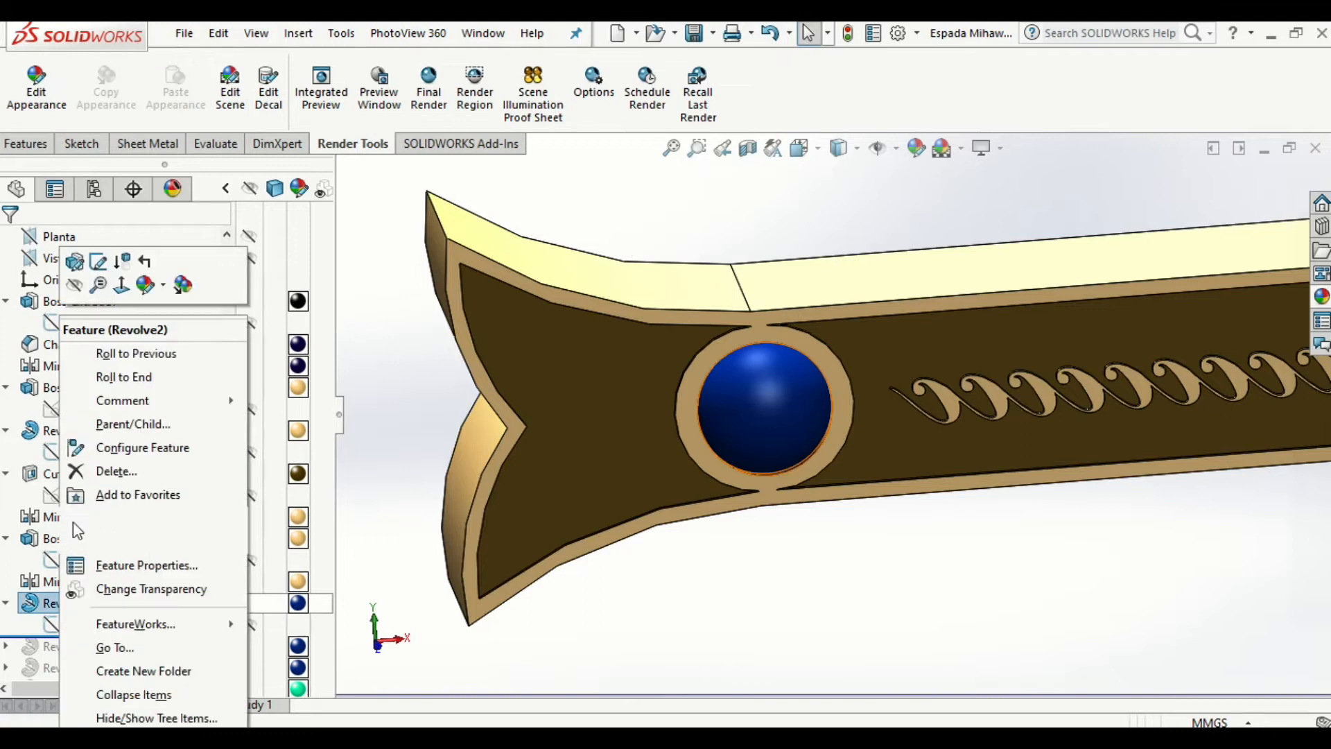
pyautogui.click(68, 265)
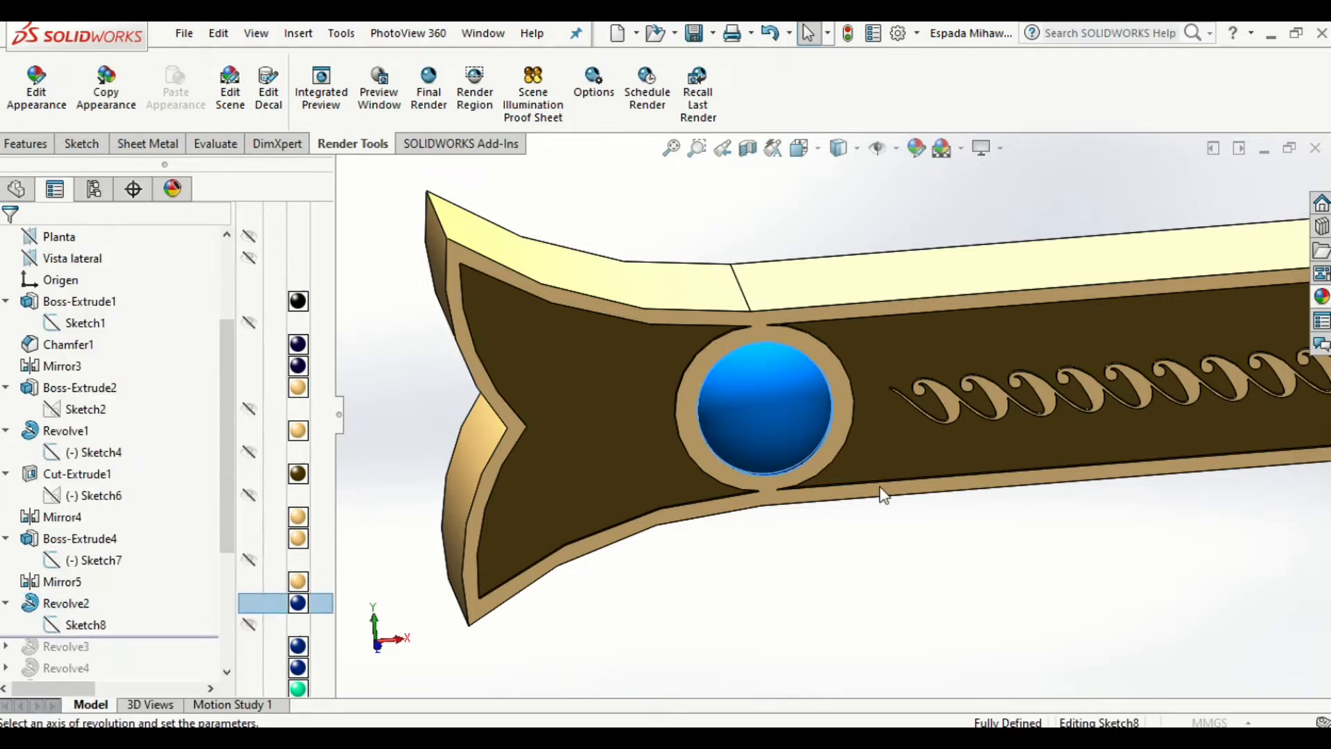
pyautogui.moveTo(688, 489)
pyautogui.mouseDown(button='middle')
pyautogui.moveTo(790, 512)
pyautogui.moveTo(721, 505)
pyautogui.mouseUp(button='middle')
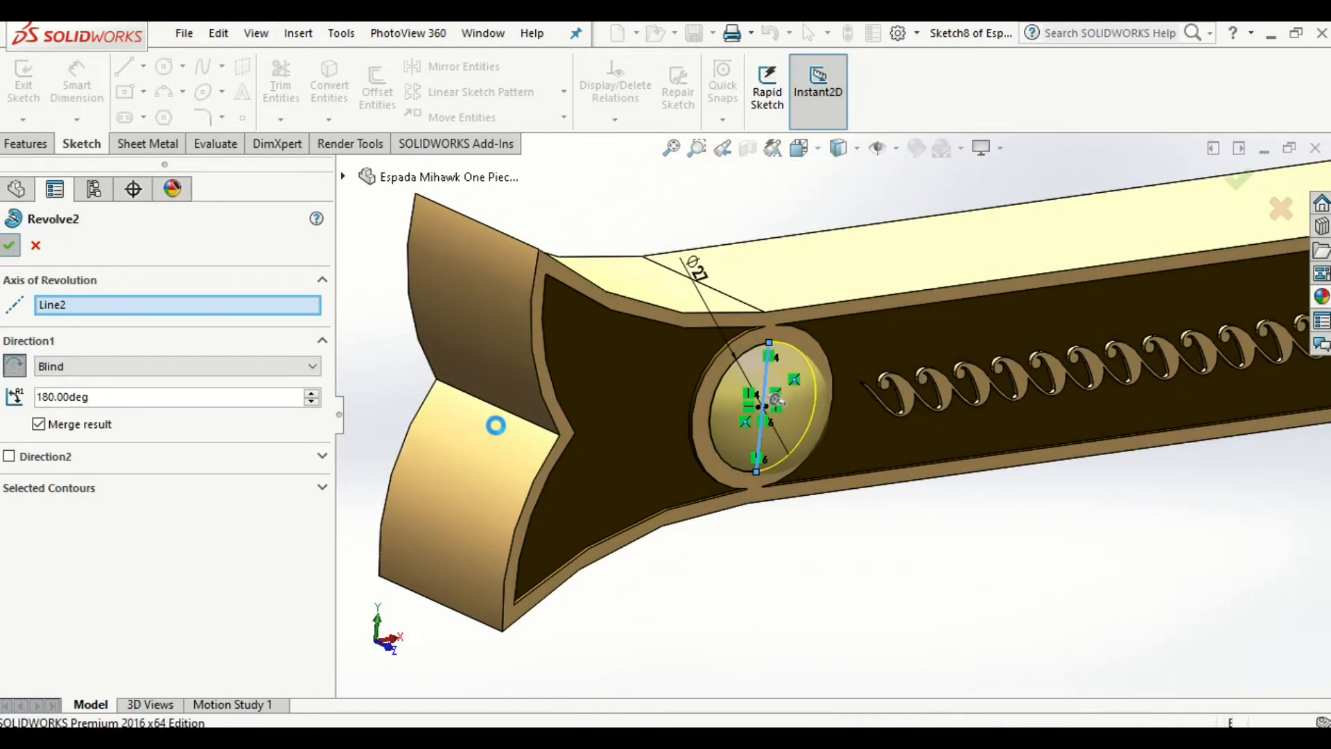
pyautogui.scroll(-10, 667, 481)
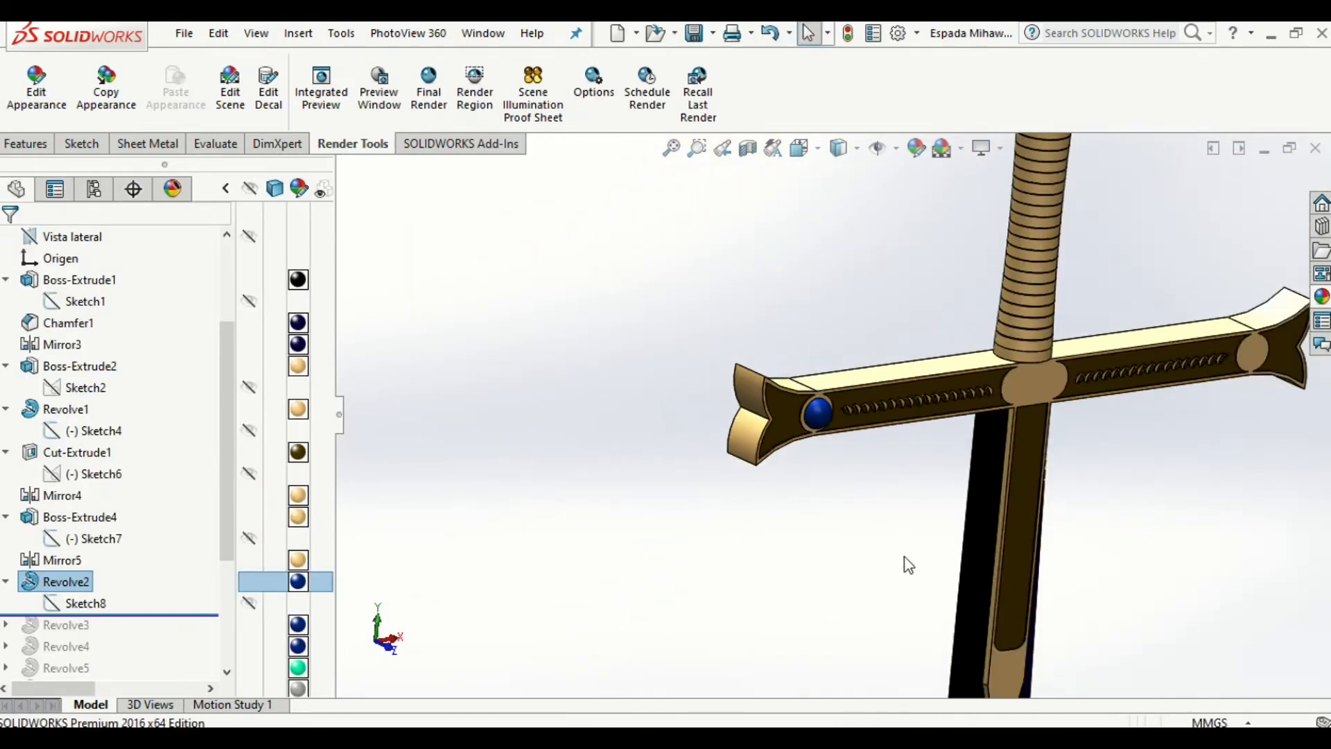
# - Roll the feature history forward to include Revolve3 and inspect the second blue gem at the crossguard's opposite end
pyautogui.scroll(3, 1097, 574)
pyautogui.moveTo(225, 535); pyautogui.dragTo(225, 639)
pyautogui.moveTo(164, 419); pyautogui.dragTo(162, 432)
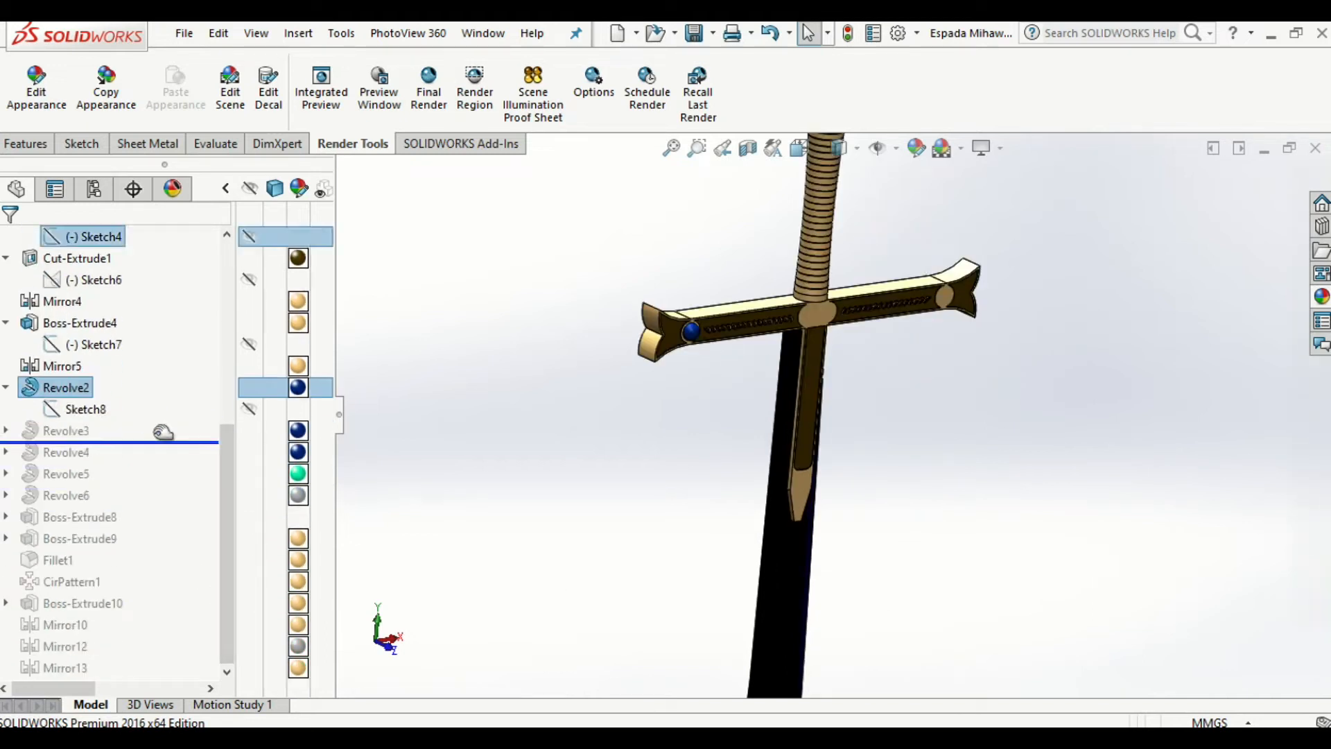
pyautogui.click(77, 433)
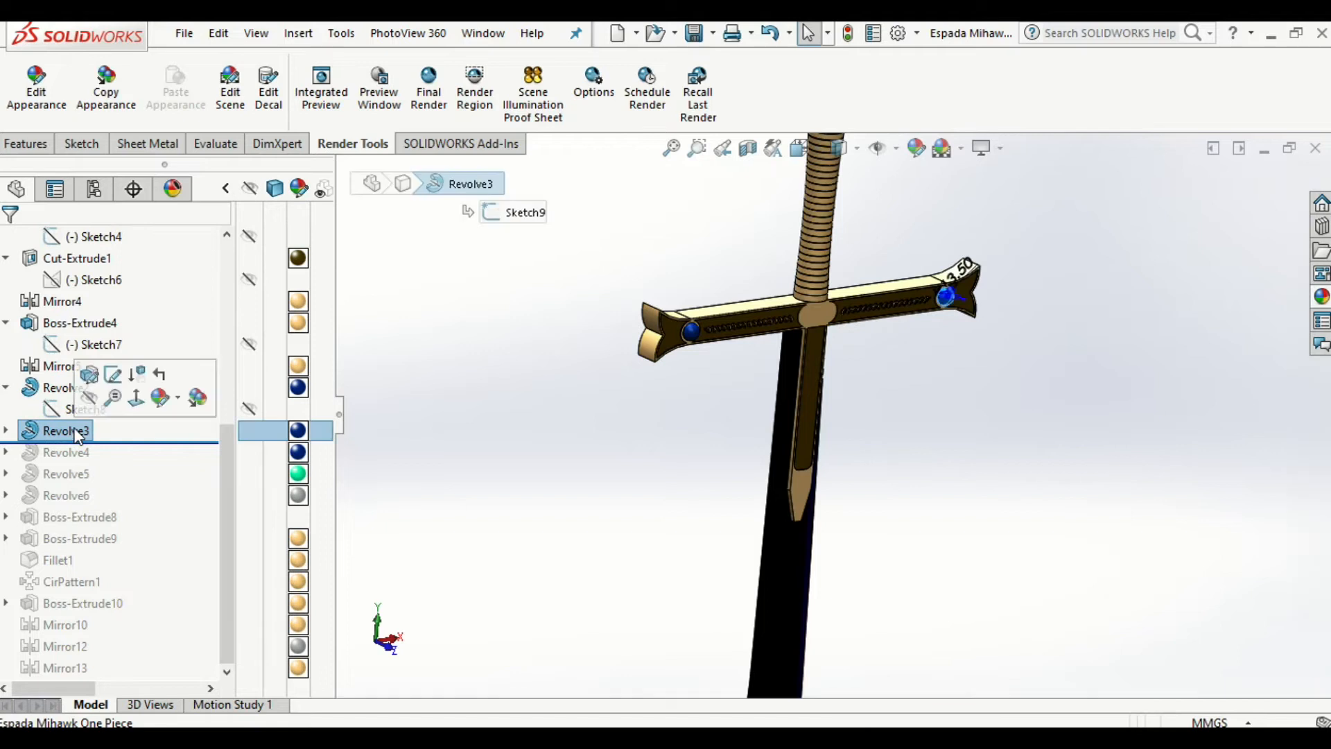
pyautogui.scroll(6, 747, 315)
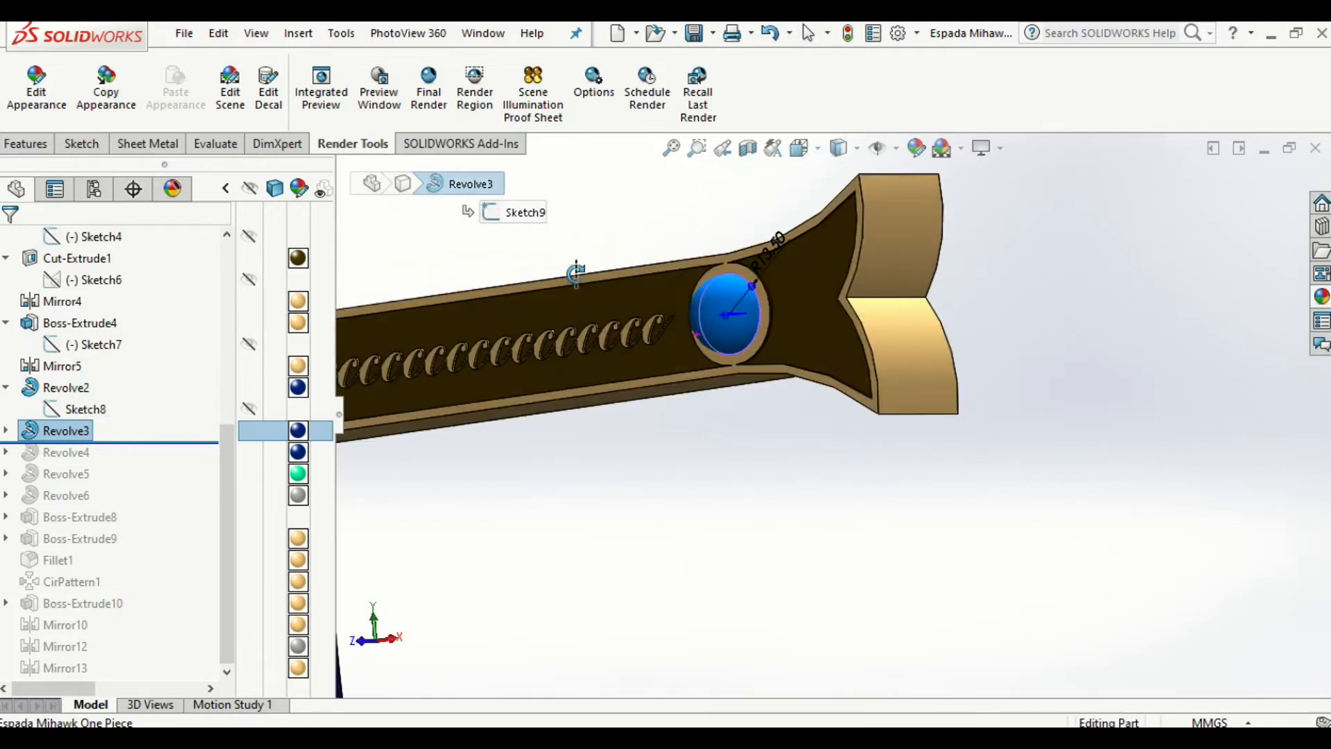
pyautogui.scroll(-6, 677, 293)
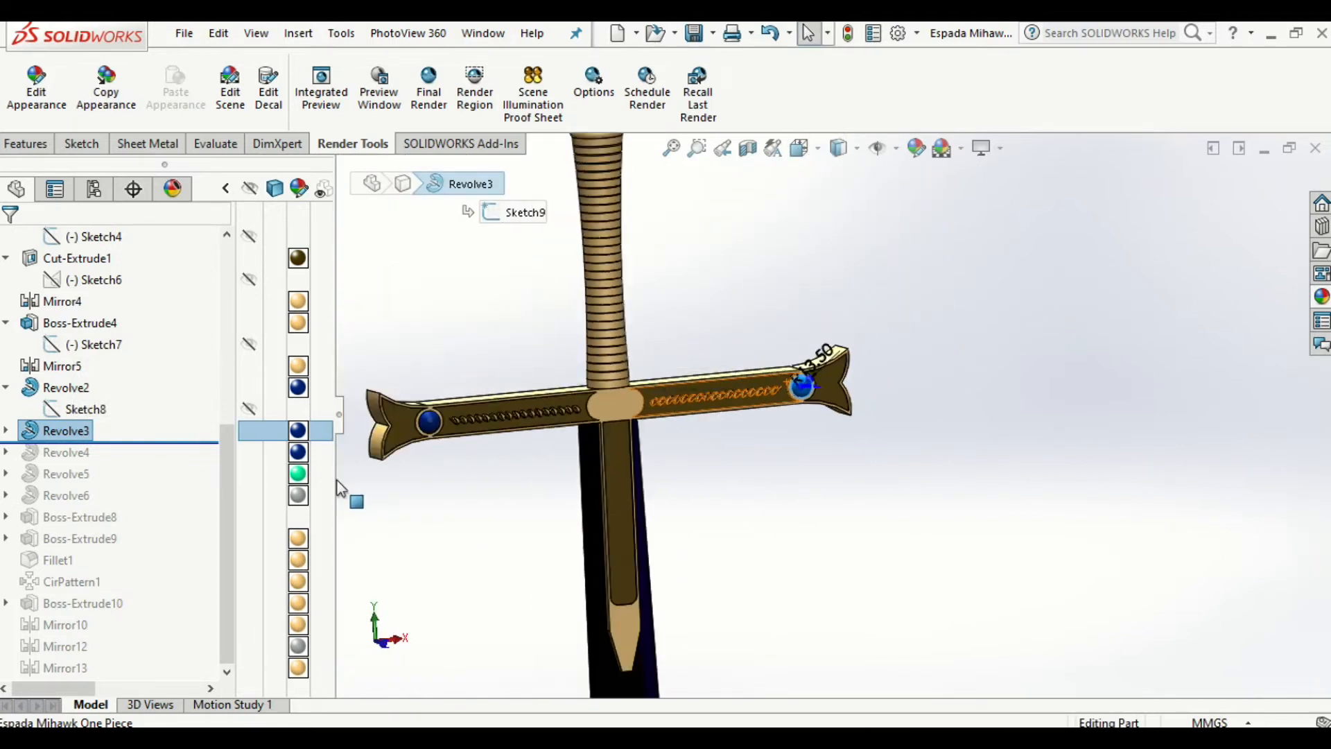
# - Roll the feature history forward to include Revolve4 and inspect the blue gem at the crossguard's centre
pyautogui.moveTo(144, 452); pyautogui.dragTo(144, 454)
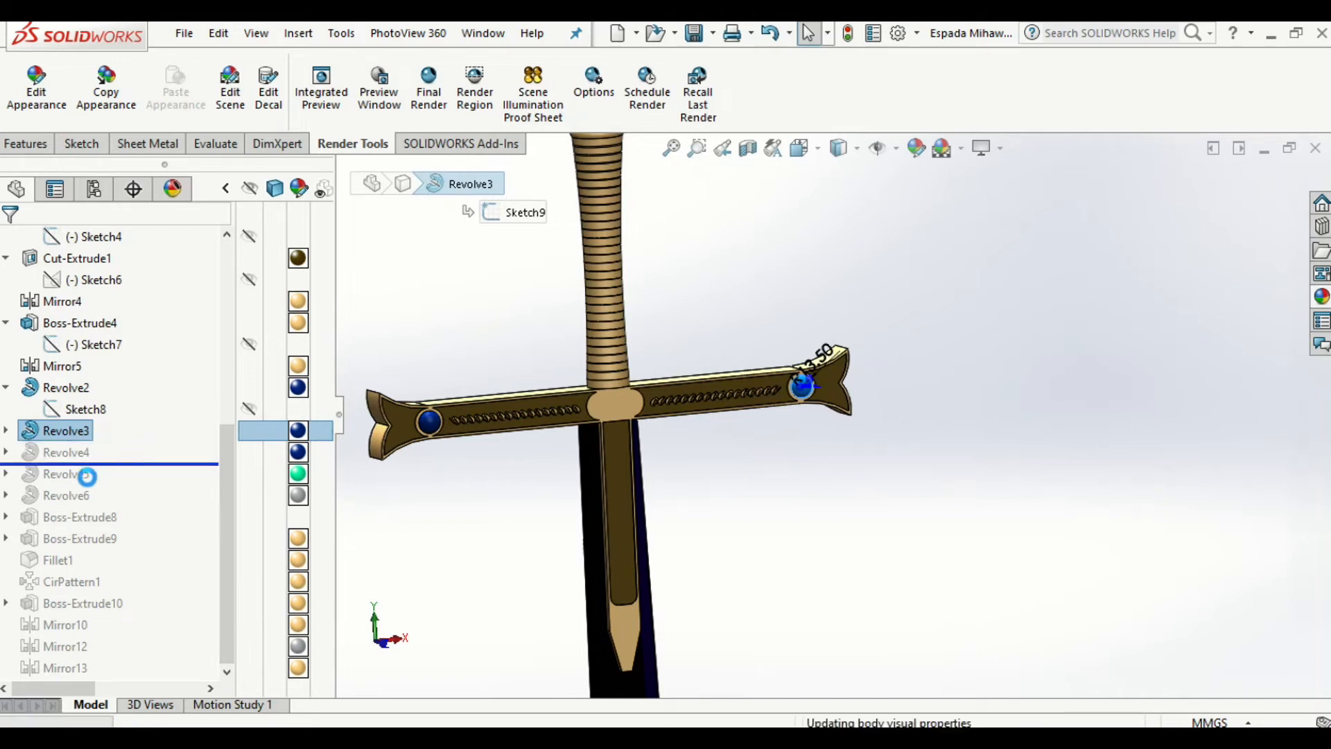
pyautogui.click(80, 454)
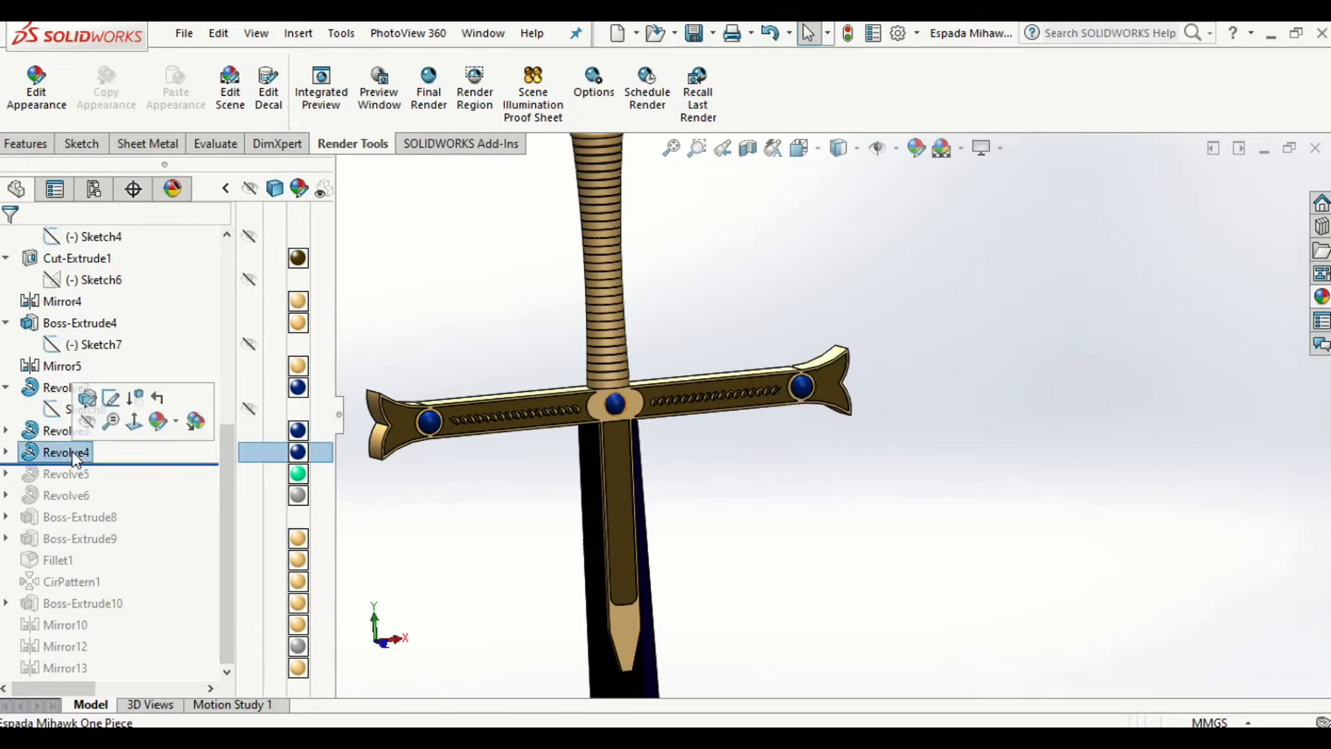
pyautogui.scroll(5, 647, 415)
pyautogui.moveTo(774, 397); pyautogui.dragTo(722, 463, button='middle')
# - Highlight Sketch10 under Revolve4 and examine the central gem's profile and diameter dimension against the solid
pyautogui.click(6, 453)
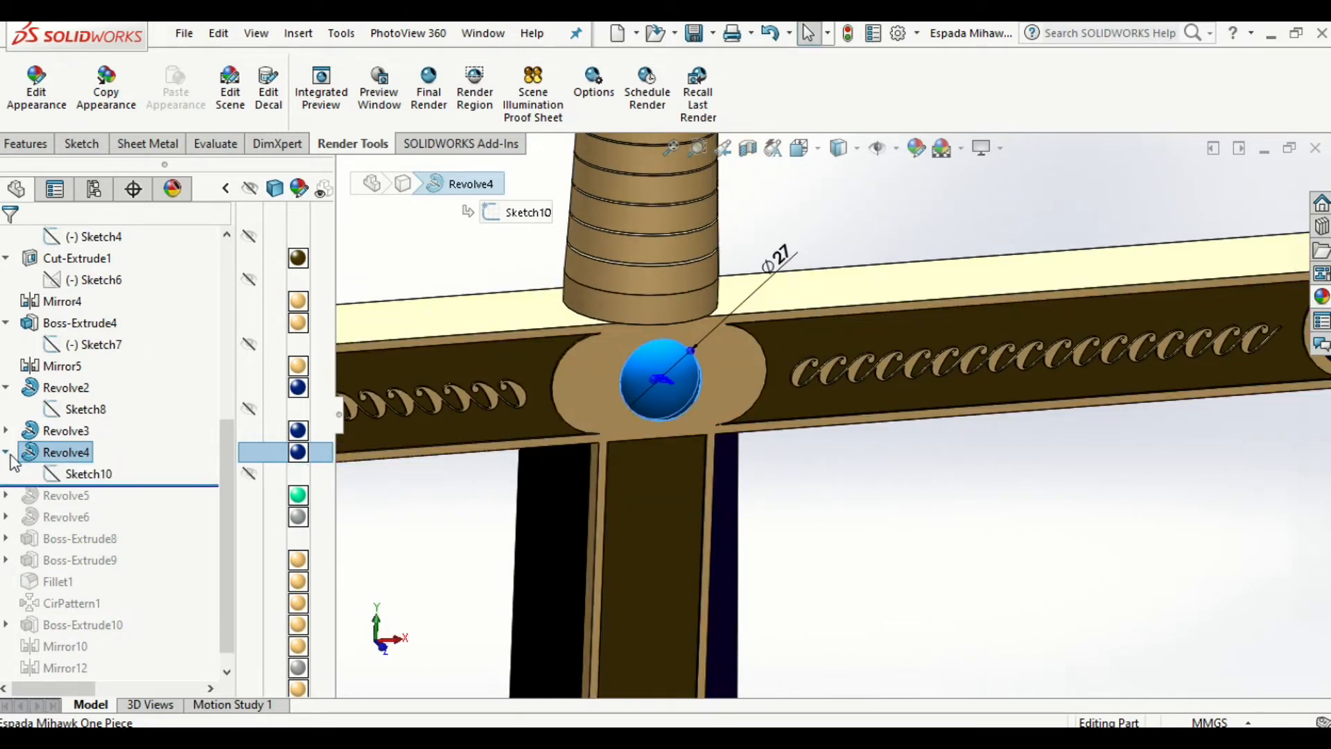
pyautogui.click(95, 475)
pyautogui.moveTo(707, 440)
pyautogui.mouseDown(button='middle')
pyautogui.moveTo(681, 425)
pyautogui.moveTo(698, 442)
pyautogui.moveTo(713, 402)
pyautogui.mouseUp(button='middle')
pyautogui.scroll(-1, 712, 398)
pyautogui.scroll(-4, 708, 400)
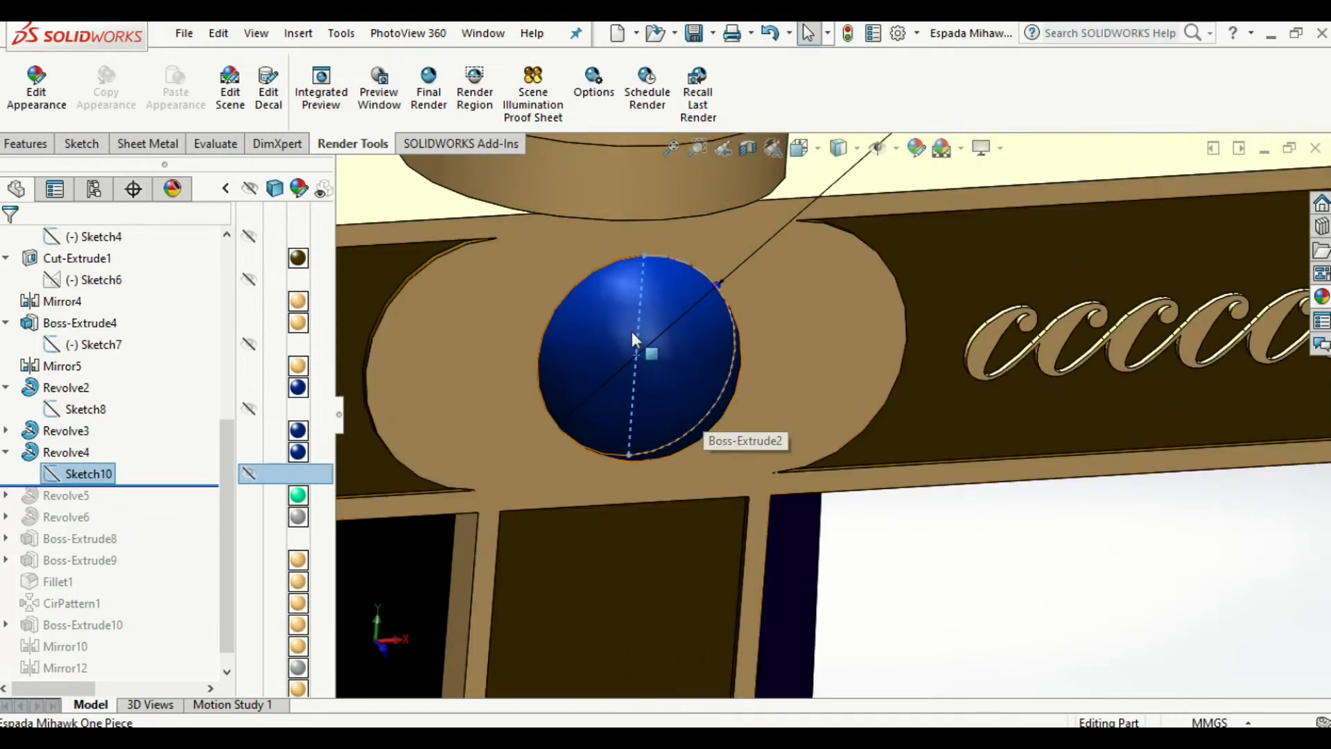
pyautogui.scroll(1, 734, 386)
pyautogui.scroll(5, 733, 390)
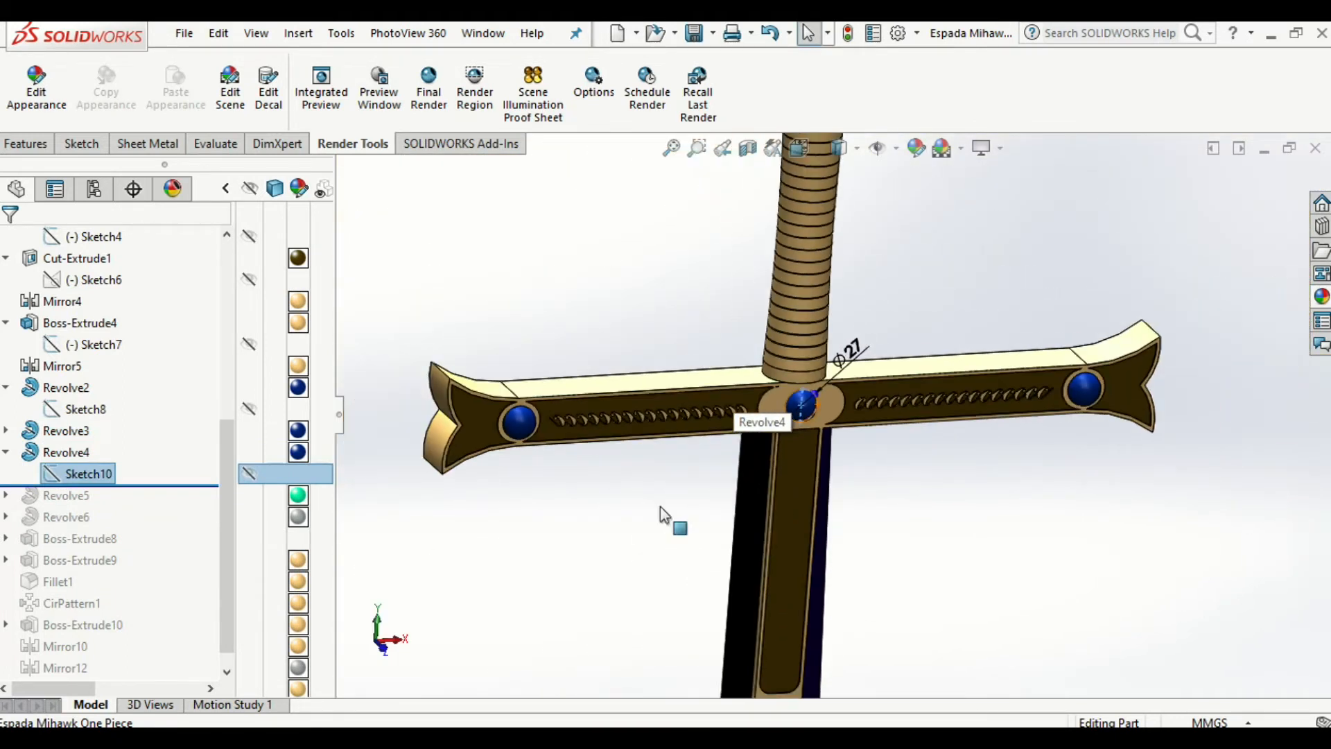
# - Roll the feature history forward to include Revolve5 and inspect the small green gem with its Sketch11 profile highlighted
pyautogui.click(75, 494)
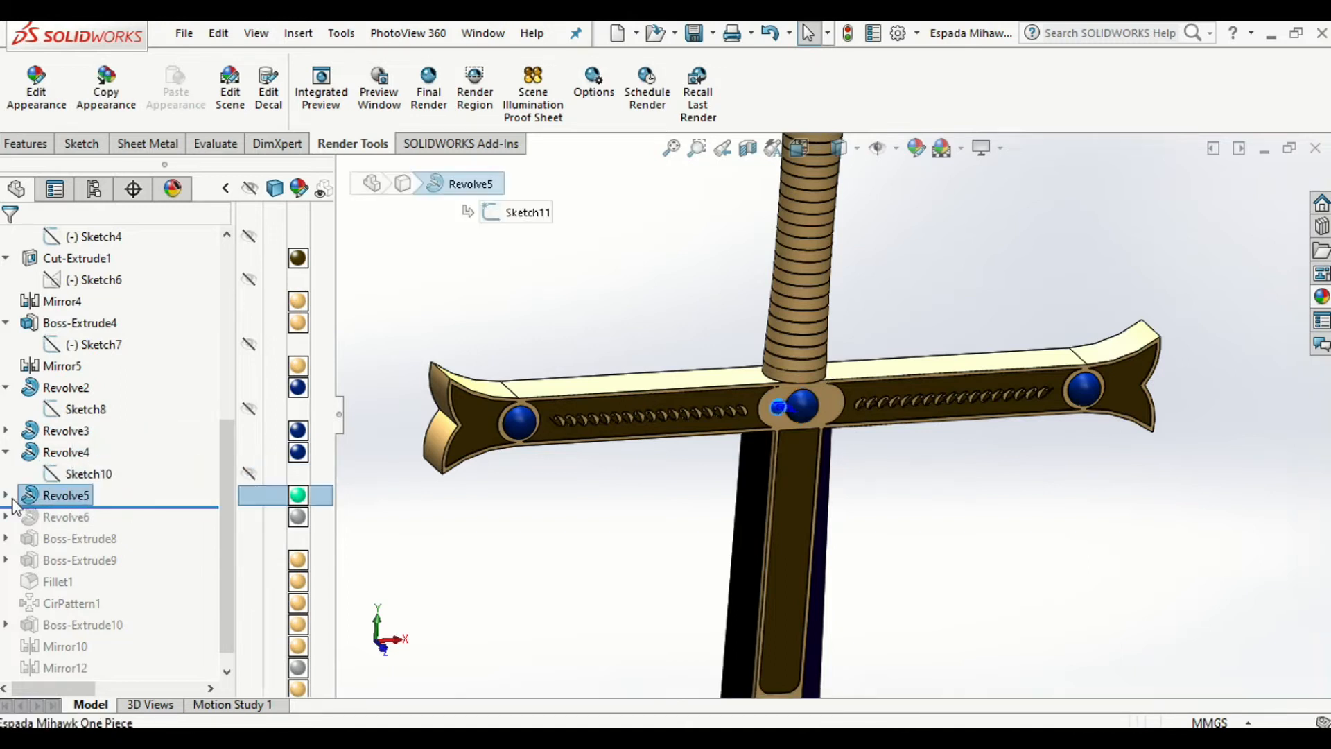
pyautogui.click(8, 497)
pyautogui.click(73, 521)
pyautogui.scroll(-8, 804, 424)
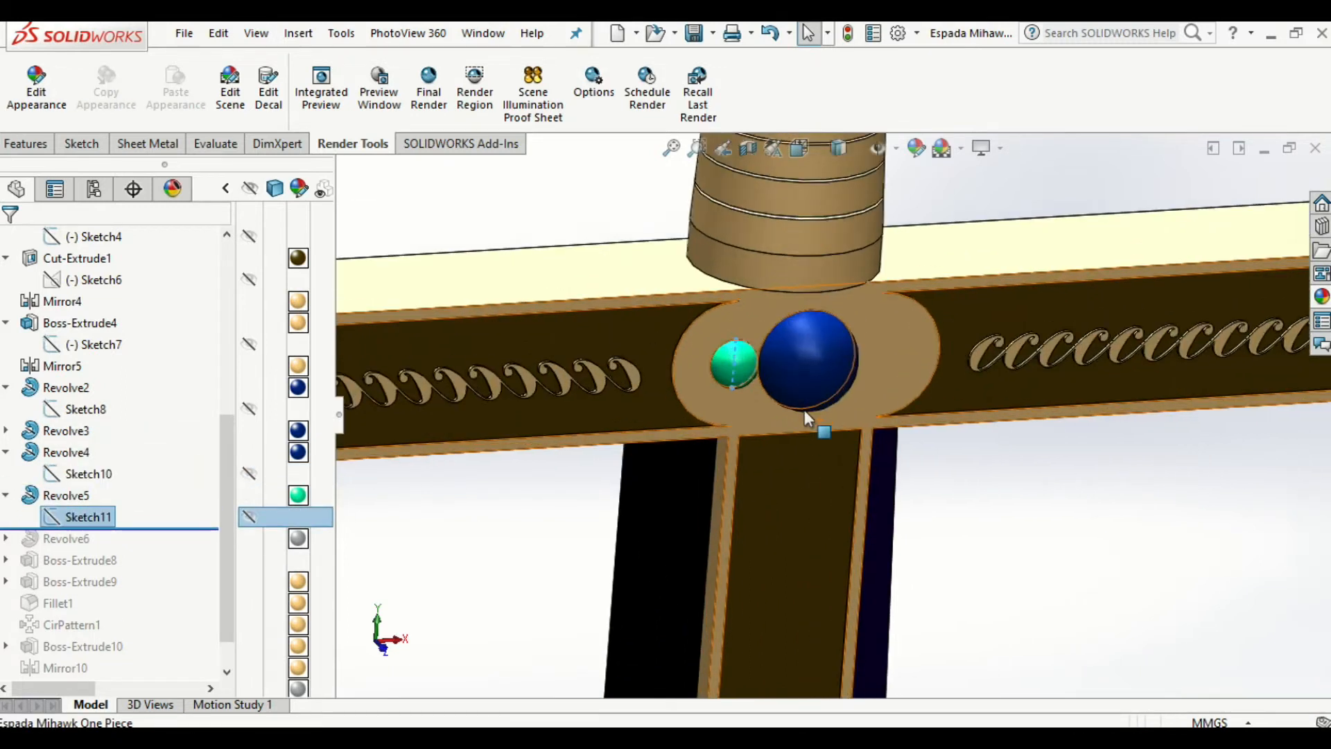
pyautogui.moveTo(756, 381)
pyautogui.mouseDown(button='middle')
pyautogui.moveTo(814, 410)
pyautogui.moveTo(765, 387)
pyautogui.mouseUp(button='middle')
# - Open Sketch11 for editing, examine the small gem's half-circle profile and relations, and exit the sketch
pyautogui.rightClick(89, 521)
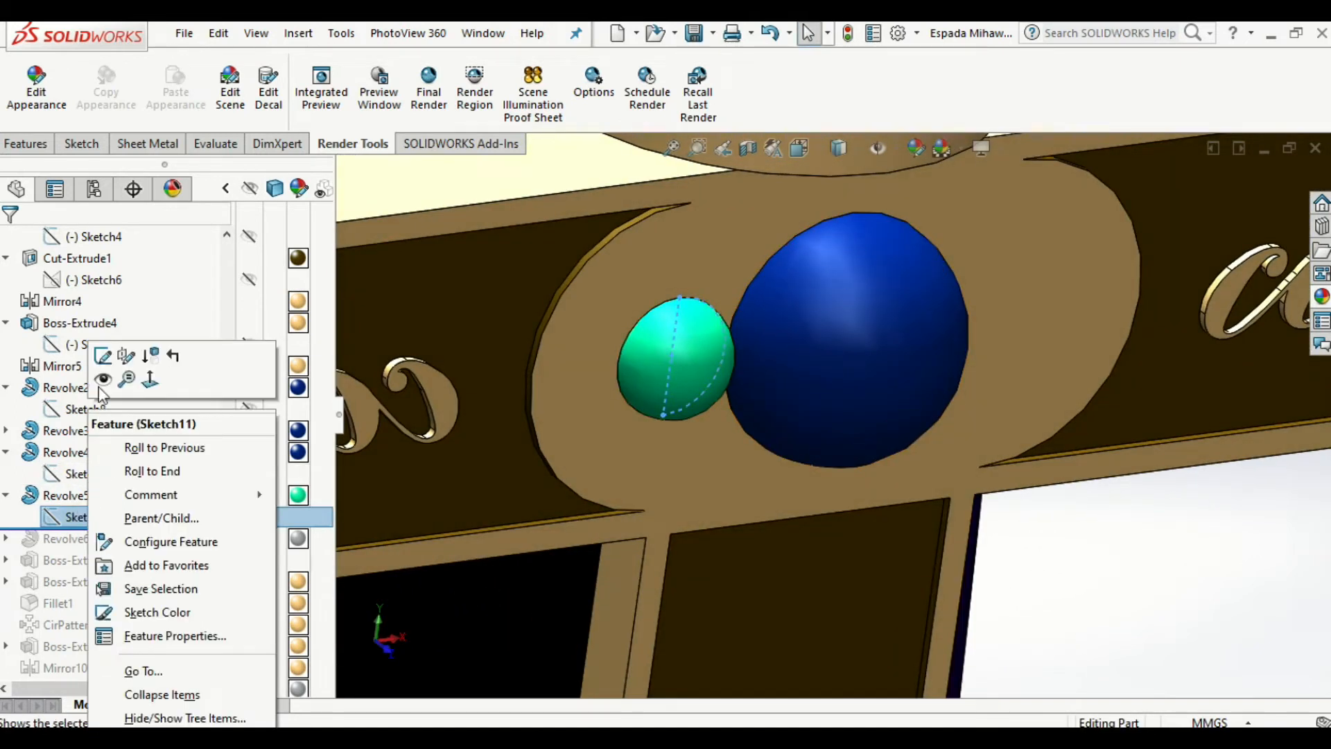
pyautogui.click(102, 356)
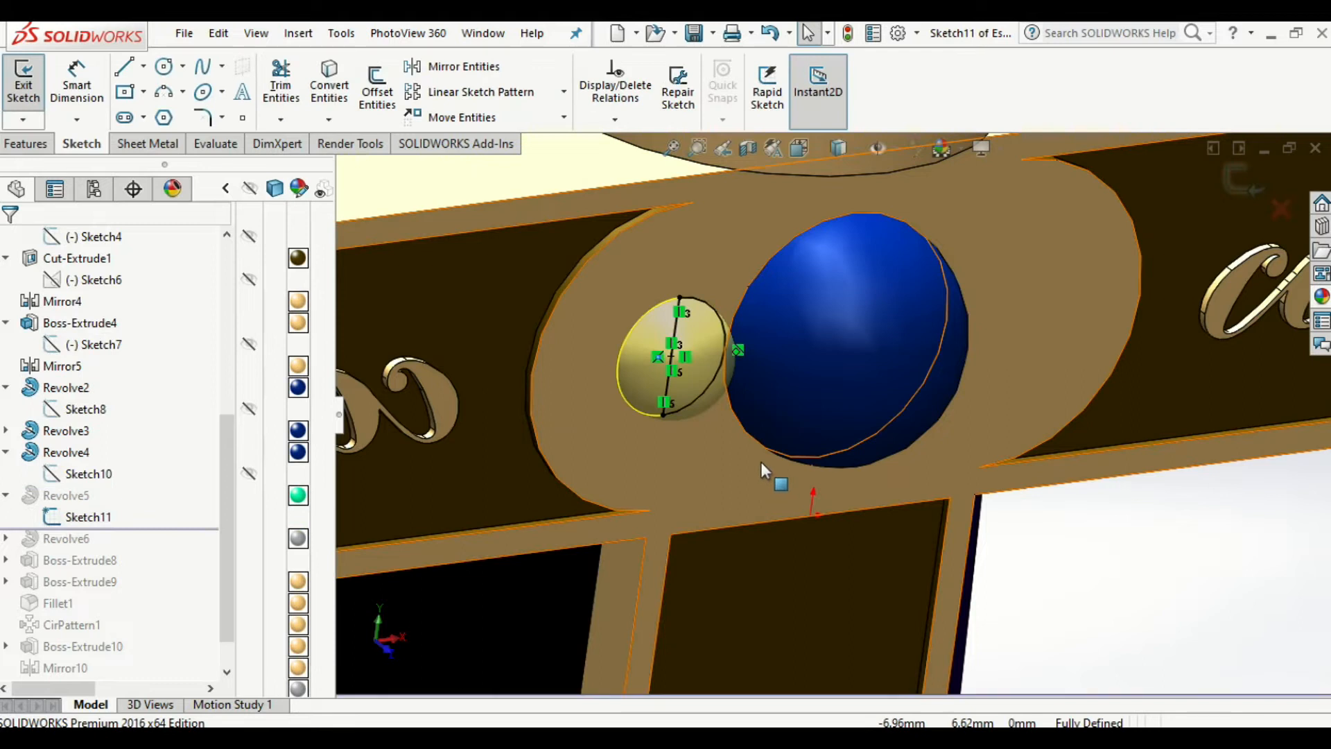
pyautogui.moveTo(727, 444)
pyautogui.mouseDown(button='middle')
pyautogui.moveTo(648, 452)
pyautogui.moveTo(695, 452)
pyautogui.moveTo(693, 367)
pyautogui.moveTo(667, 415)
pyautogui.moveTo(707, 416)
pyautogui.moveTo(724, 438)
pyautogui.mouseUp(button='middle')
pyautogui.click(1250, 185)
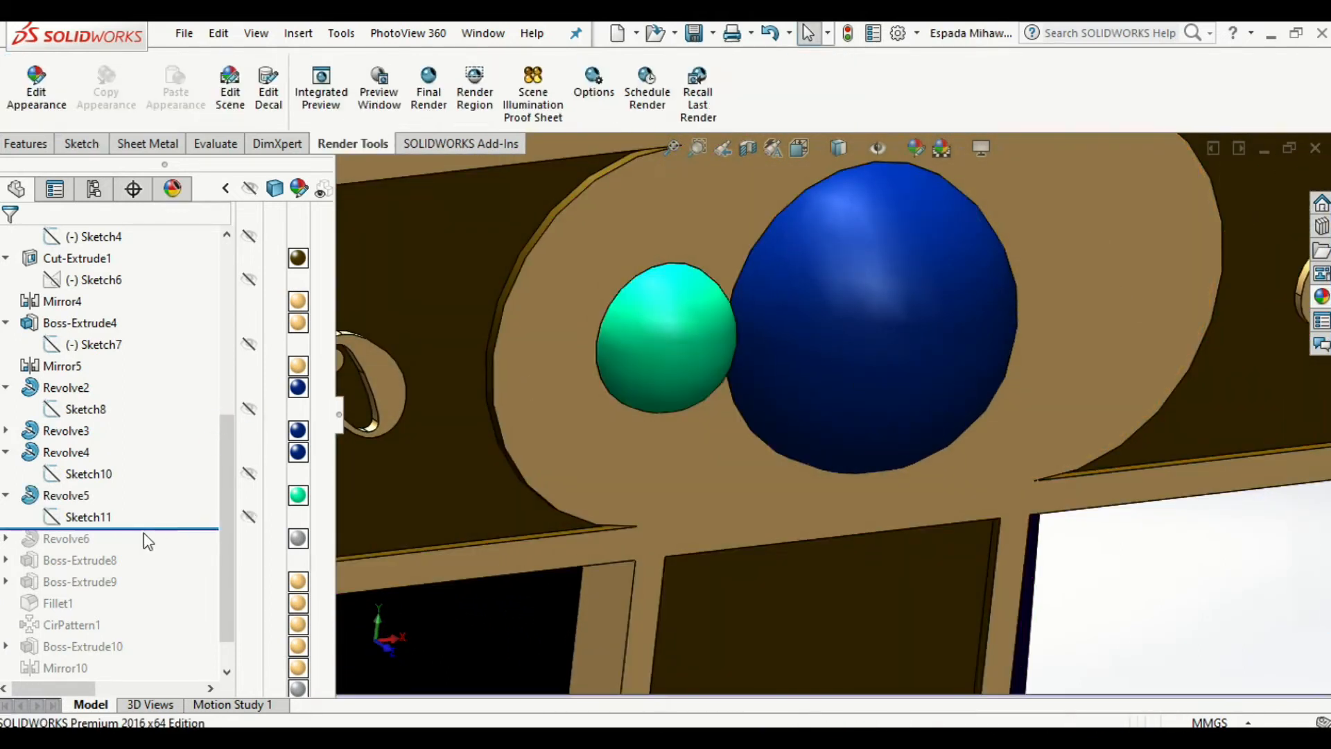
# - Open the Revolve5 definition to review the small gem's axis of revolution, end condition and angle
pyautogui.click(59, 495)
pyautogui.scroll(2, 651, 508)
pyautogui.moveTo(651, 508); pyautogui.dragTo(639, 547, button='middle')
pyautogui.rightClick(86, 497)
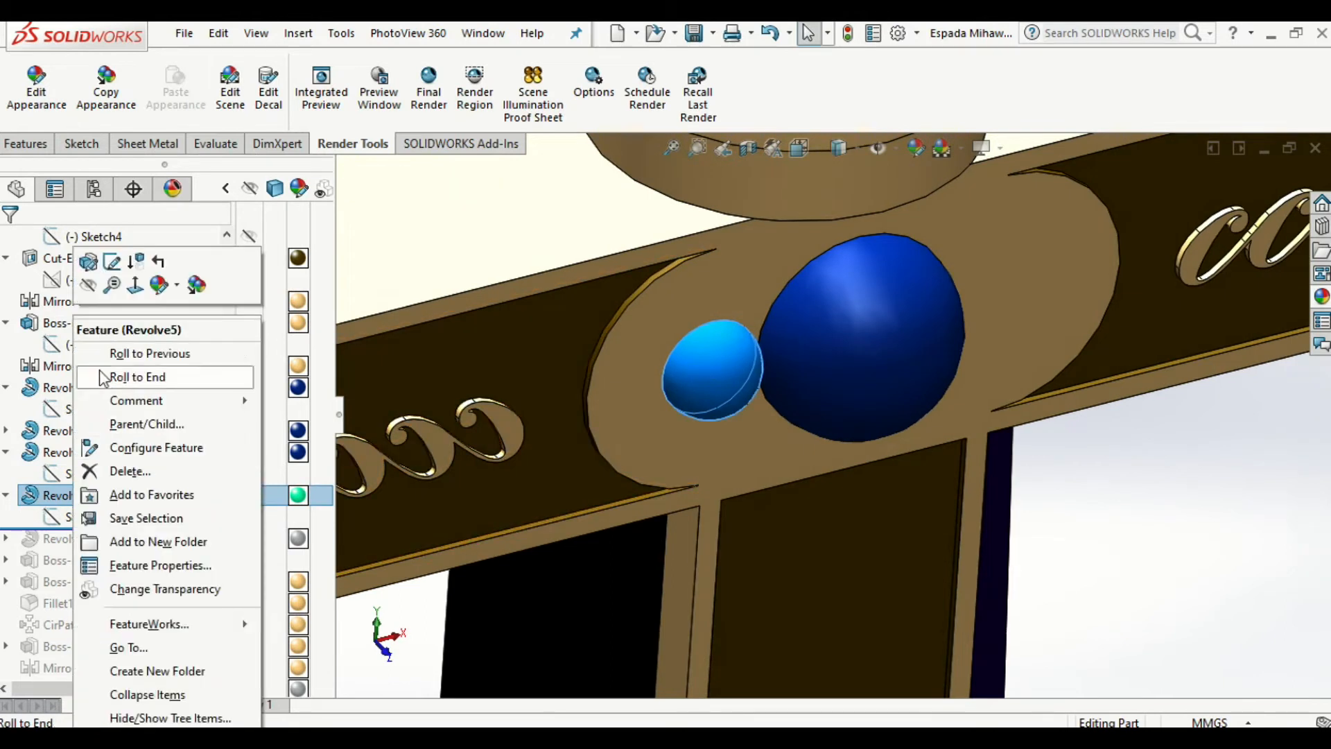
pyautogui.click(90, 285)
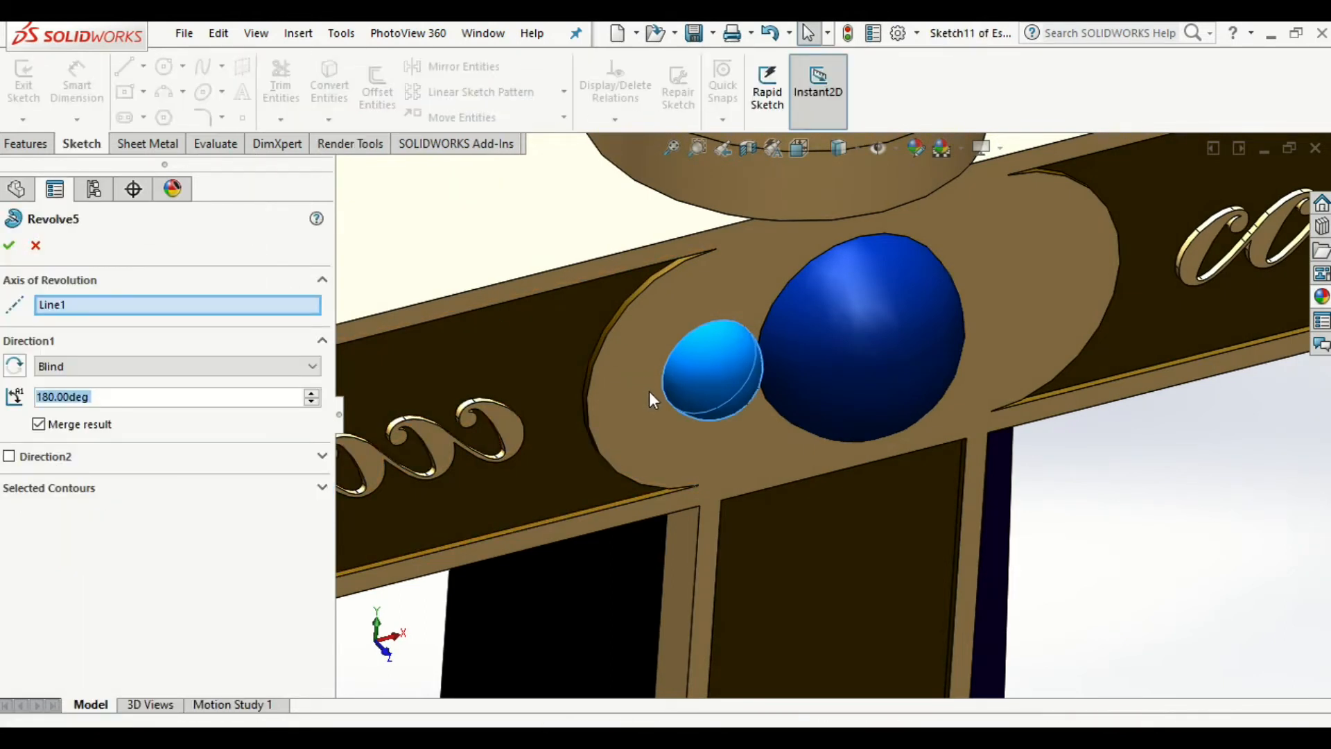
# - Highlight the axis of revolution Line1 in the small gem's Revolve5 definition, examine it on the model, and close the definition
pyautogui.click(69, 306)
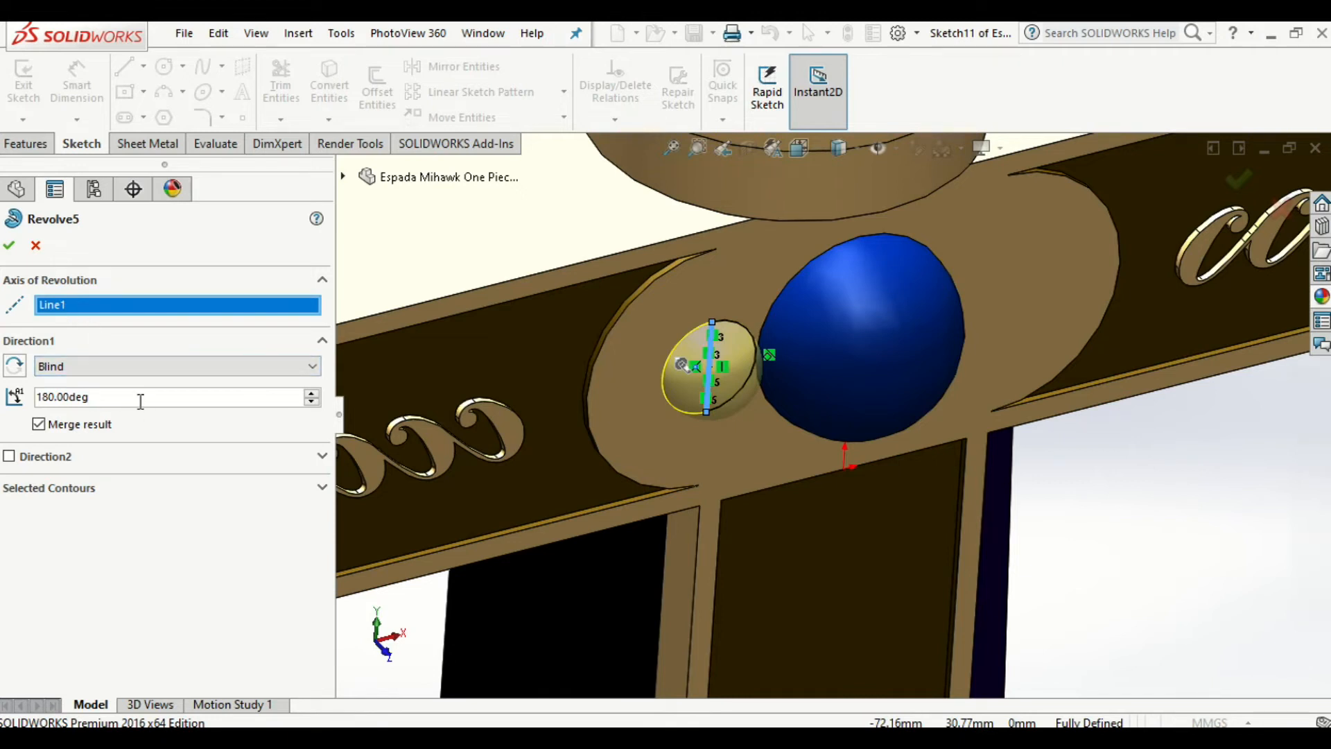
pyautogui.moveTo(621, 350)
pyautogui.mouseDown(button='middle')
pyautogui.moveTo(797, 394)
pyautogui.moveTo(609, 339)
pyautogui.mouseUp(button='middle')
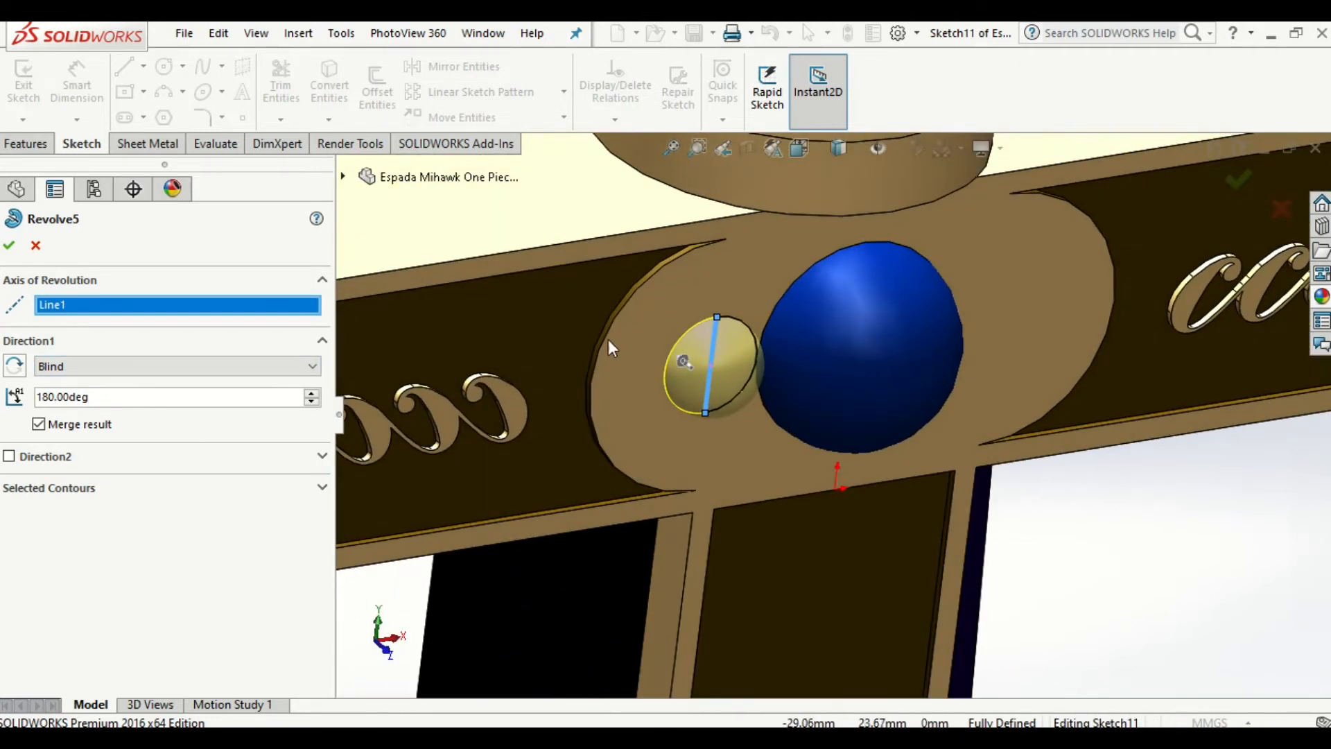
pyautogui.click(9, 245)
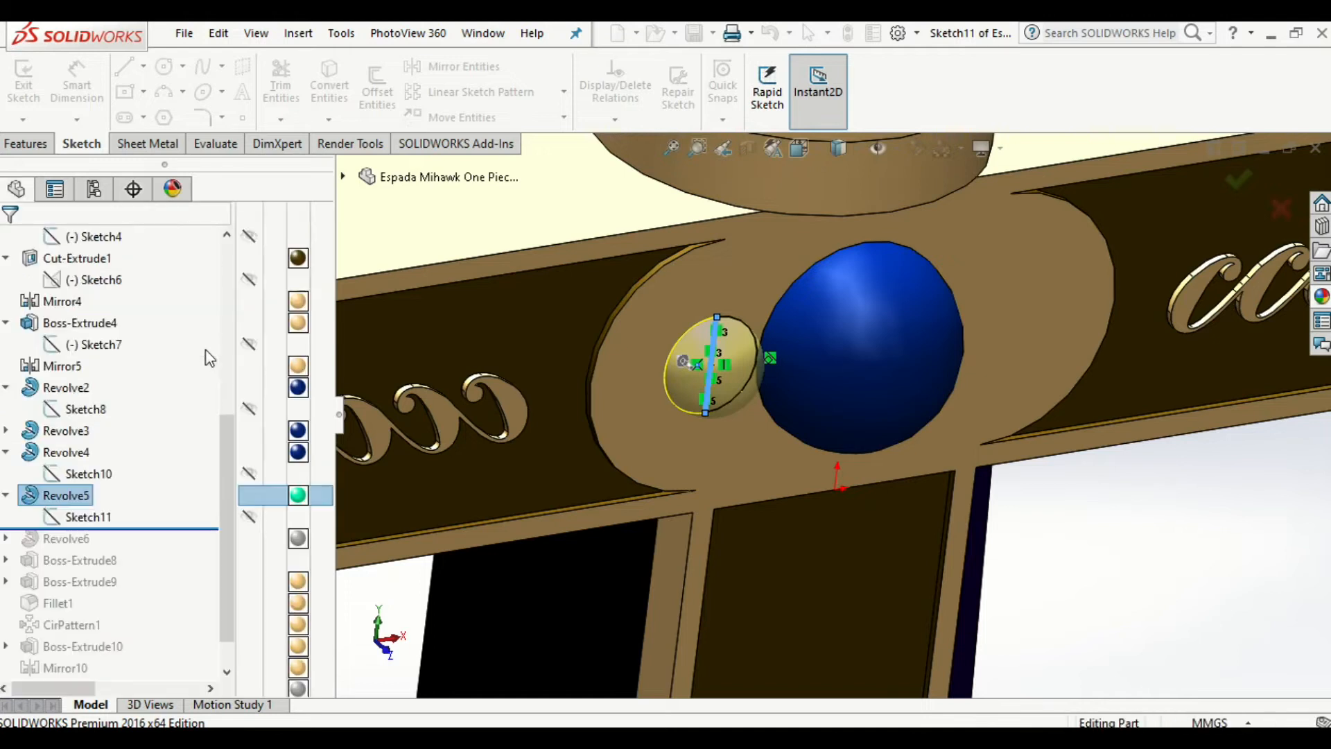
# - Roll the feature history forward to include Revolve6 and inspect the second small gem beside the central blue gem
pyautogui.scroll(6, 916, 457)
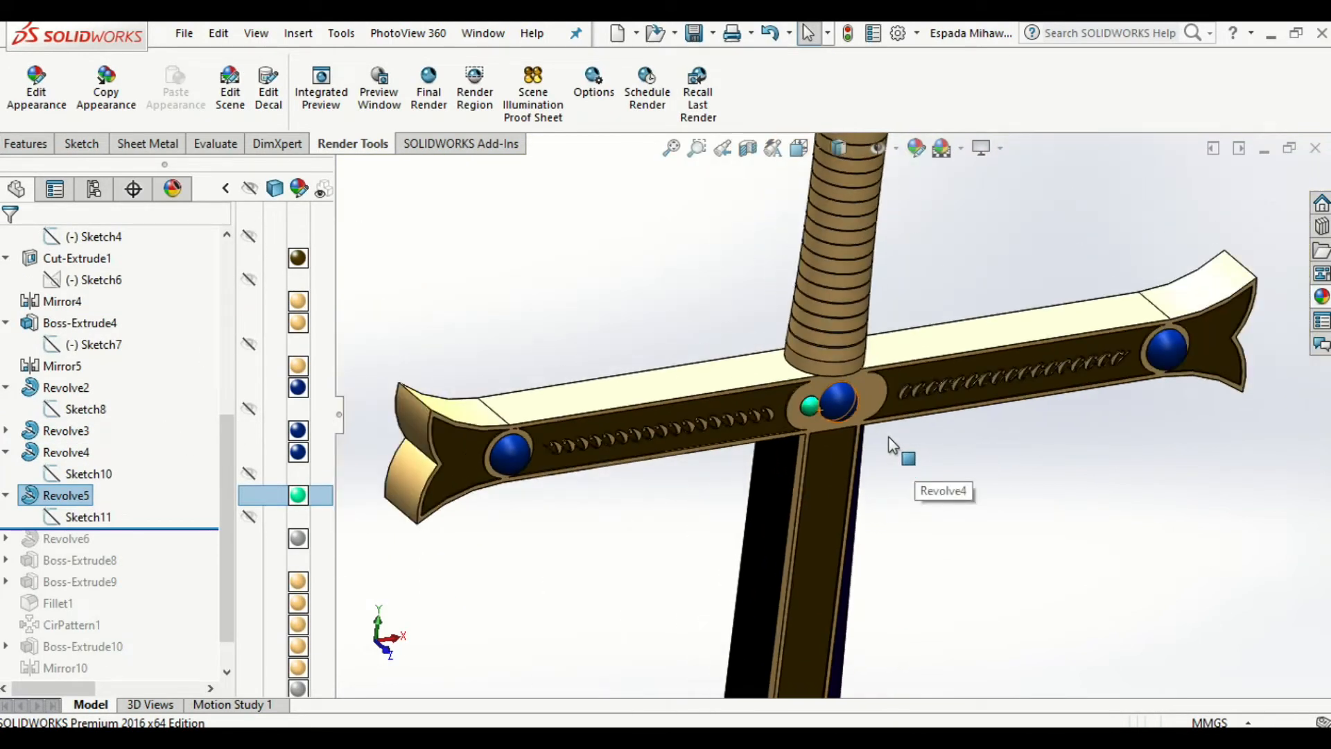
pyautogui.moveTo(870, 404); pyautogui.dragTo(857, 403, button='middle')
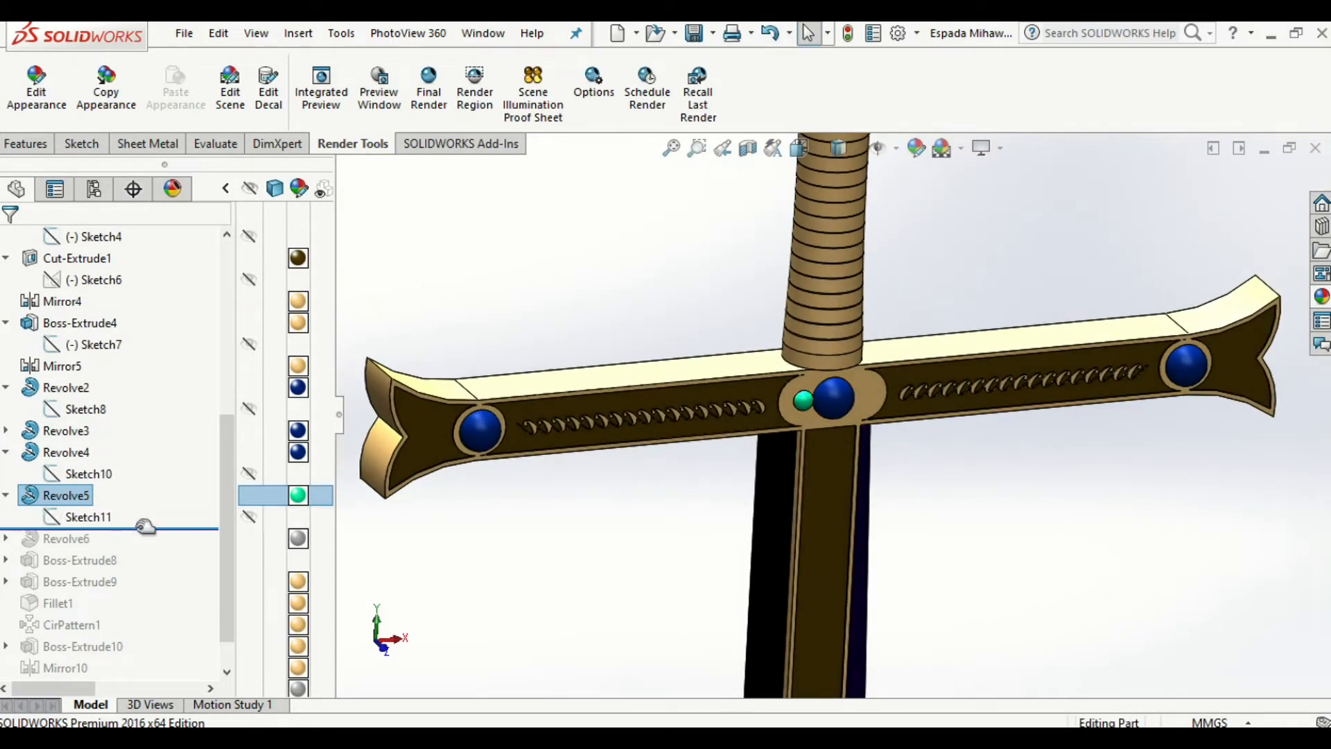
pyautogui.moveTo(143, 530); pyautogui.dragTo(136, 540)
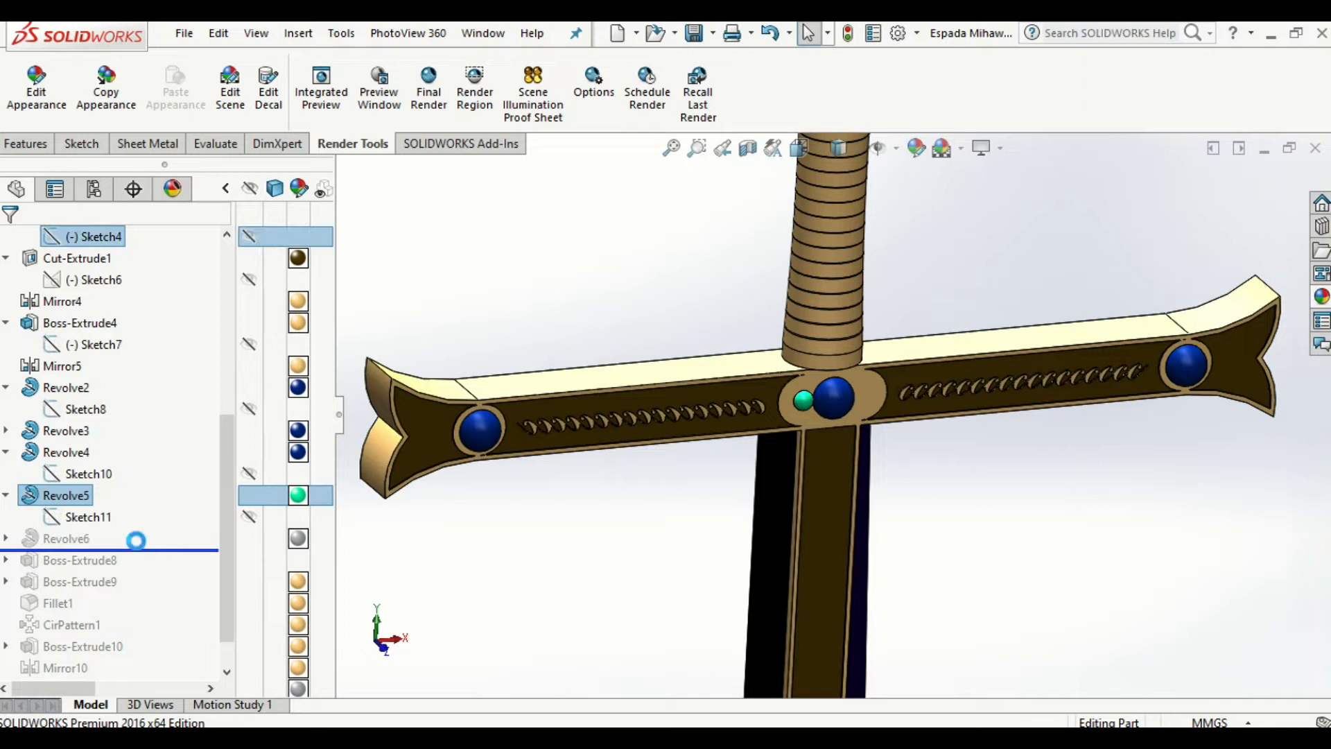
pyautogui.click(73, 538)
pyautogui.scroll(-4, 848, 423)
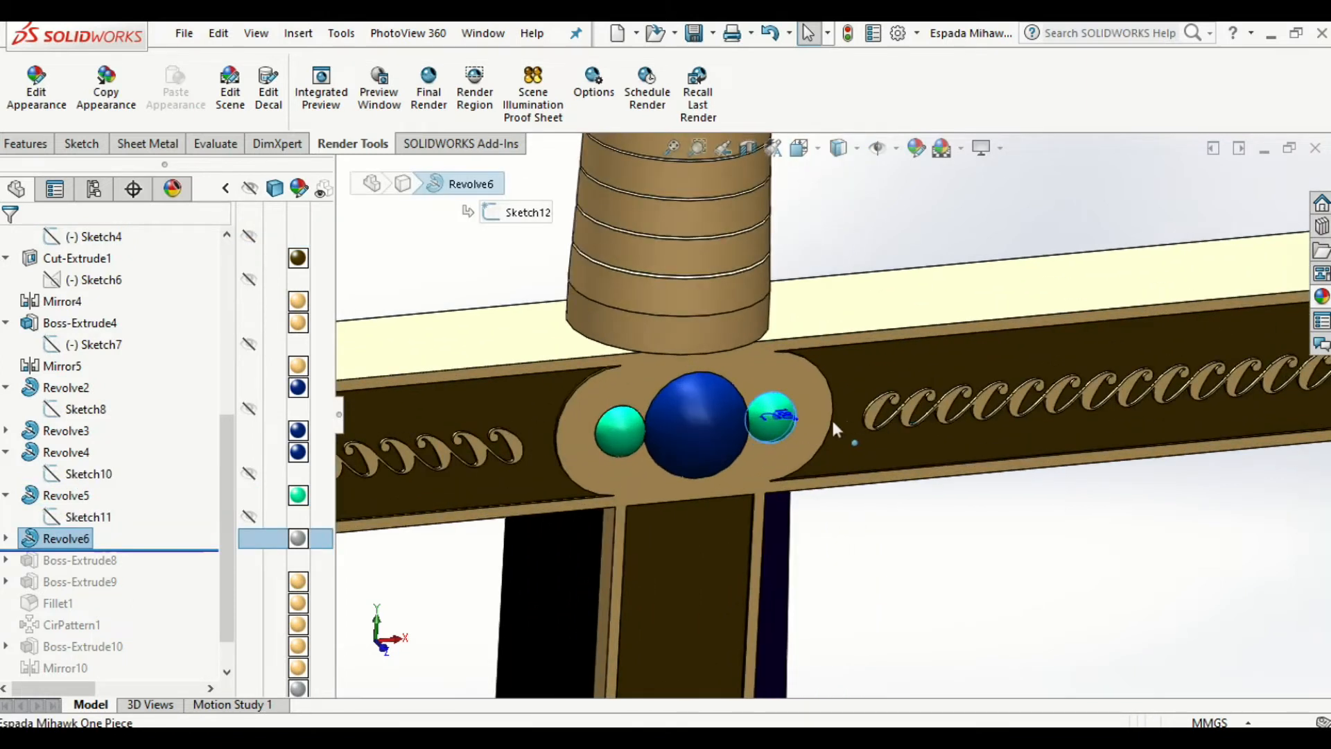
pyautogui.scroll(-3, 801, 418)
pyautogui.scroll(-2, 769, 416)
pyautogui.moveTo(769, 417); pyautogui.dragTo(787, 444, button='middle')
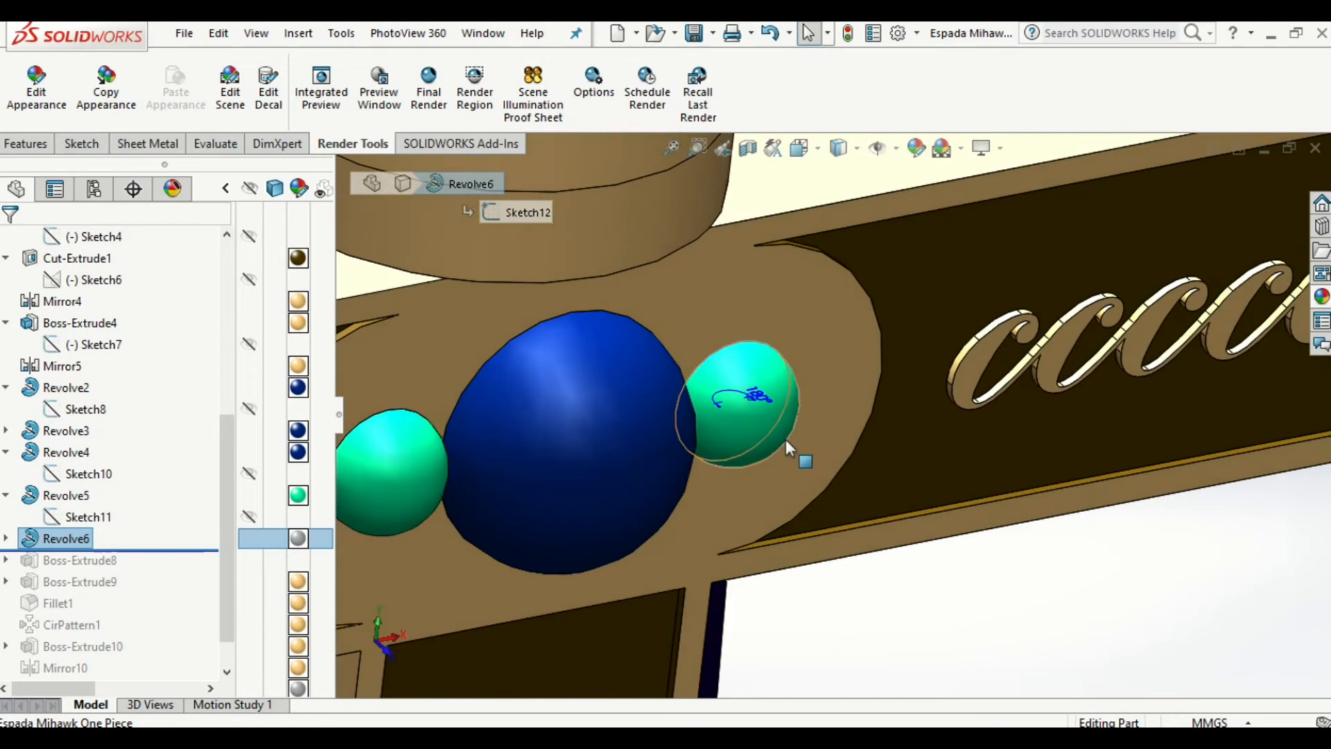
# - Roll the feature history forward to include Boss-Extrude8 and inspect the raised slot near the guard's pointed lower tip
pyautogui.scroll(8, 787, 449)
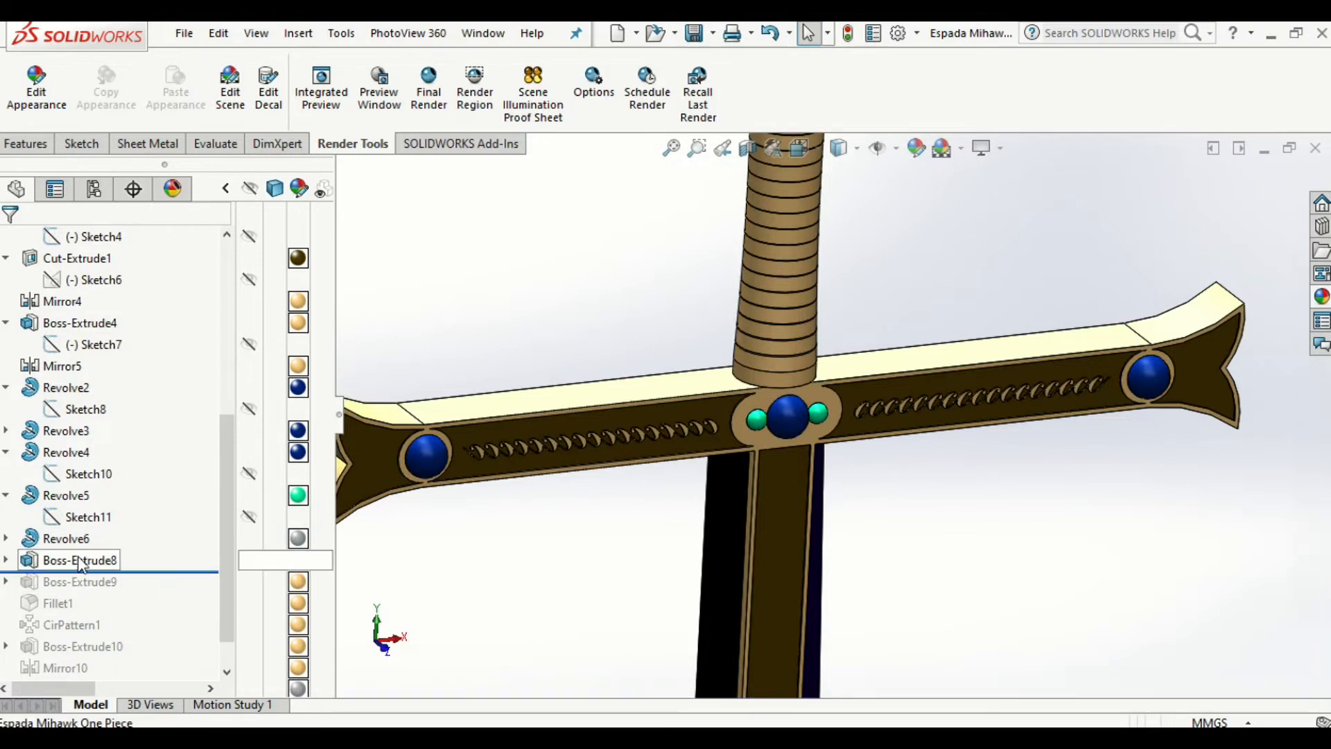
pyautogui.click(80, 562)
pyautogui.scroll(3, 809, 509)
pyautogui.moveTo(810, 509); pyautogui.dragTo(872, 578, button='middle')
pyautogui.scroll(-5, 814, 546)
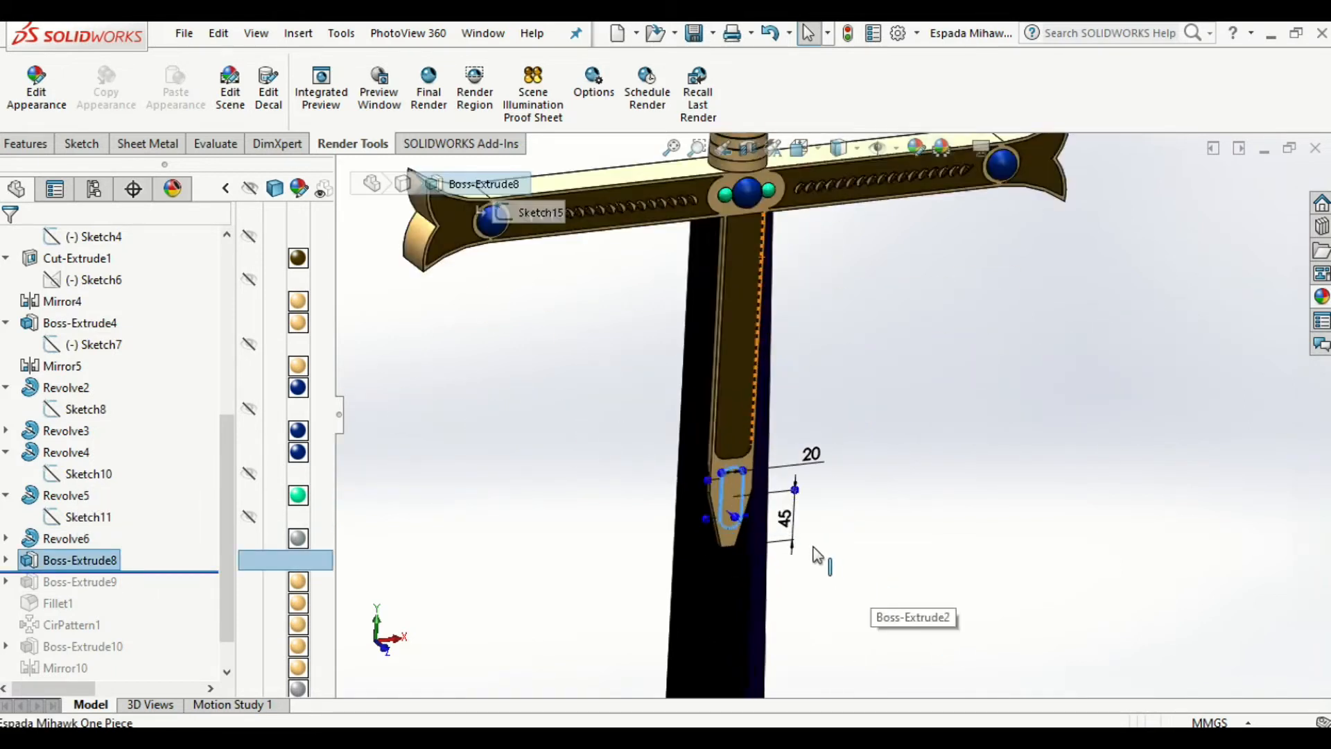
pyautogui.scroll(-6, 814, 548)
pyautogui.moveTo(651, 506)
pyautogui.mouseDown(button='middle')
pyautogui.moveTo(700, 506)
pyautogui.moveTo(630, 493)
pyautogui.mouseUp(button='middle')
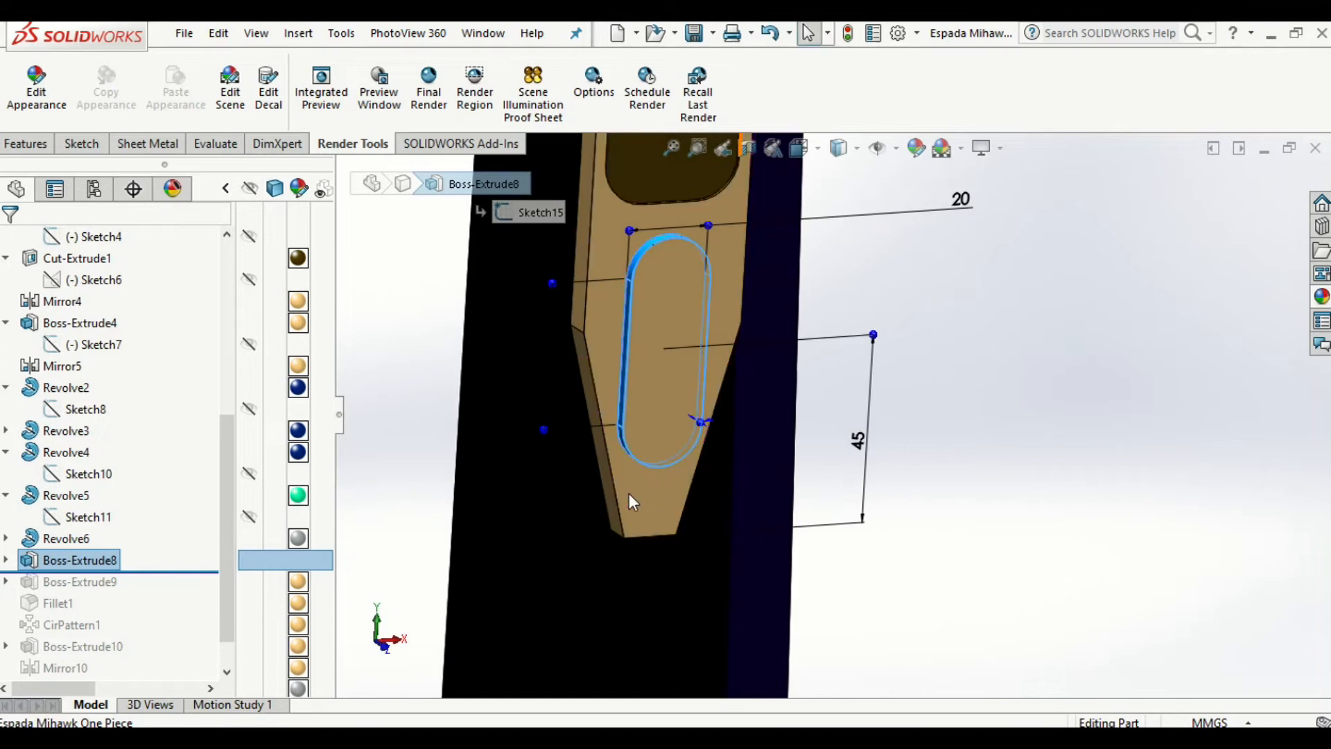
# - Open Sketch15 under Boss-Extrude8 for editing, examine the slot profile's dimensions and relations, and exit the sketch
pyautogui.click(6, 560)
pyautogui.click(96, 582)
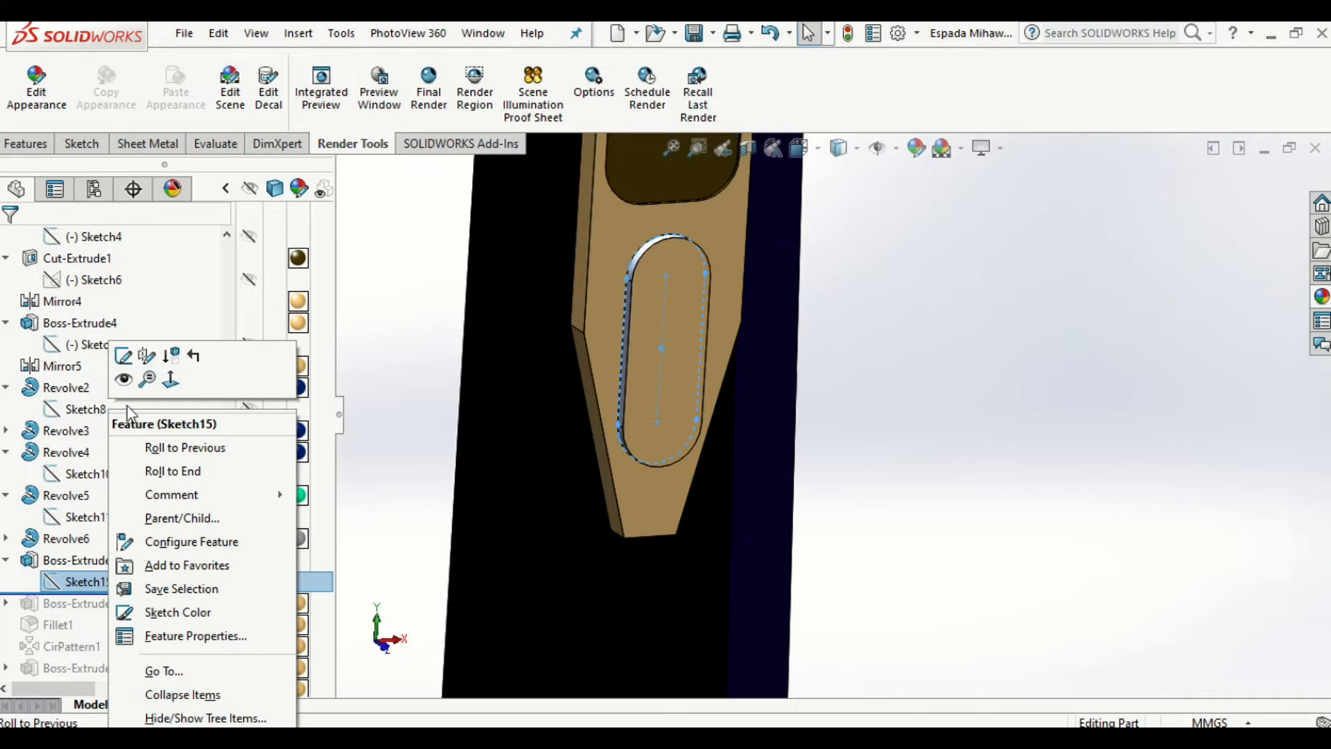
pyautogui.click(124, 356)
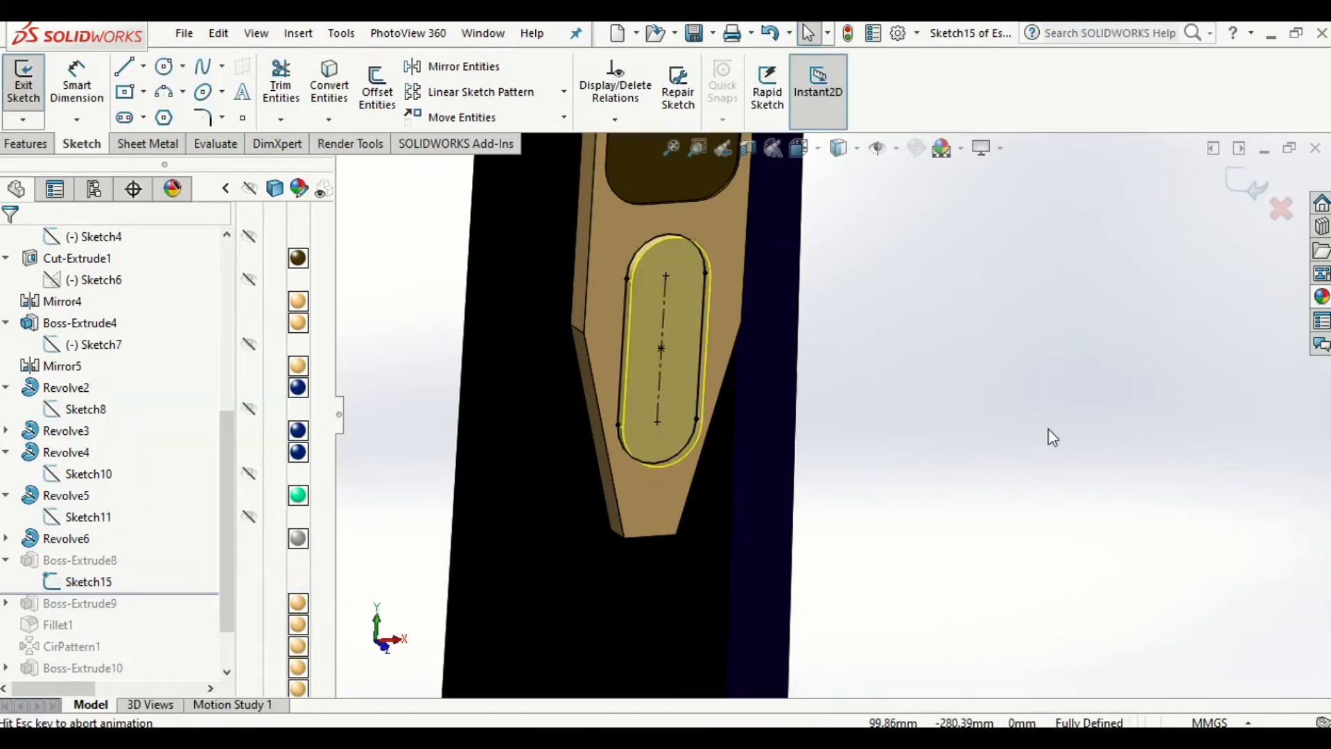
pyautogui.scroll(-4, 604, 347)
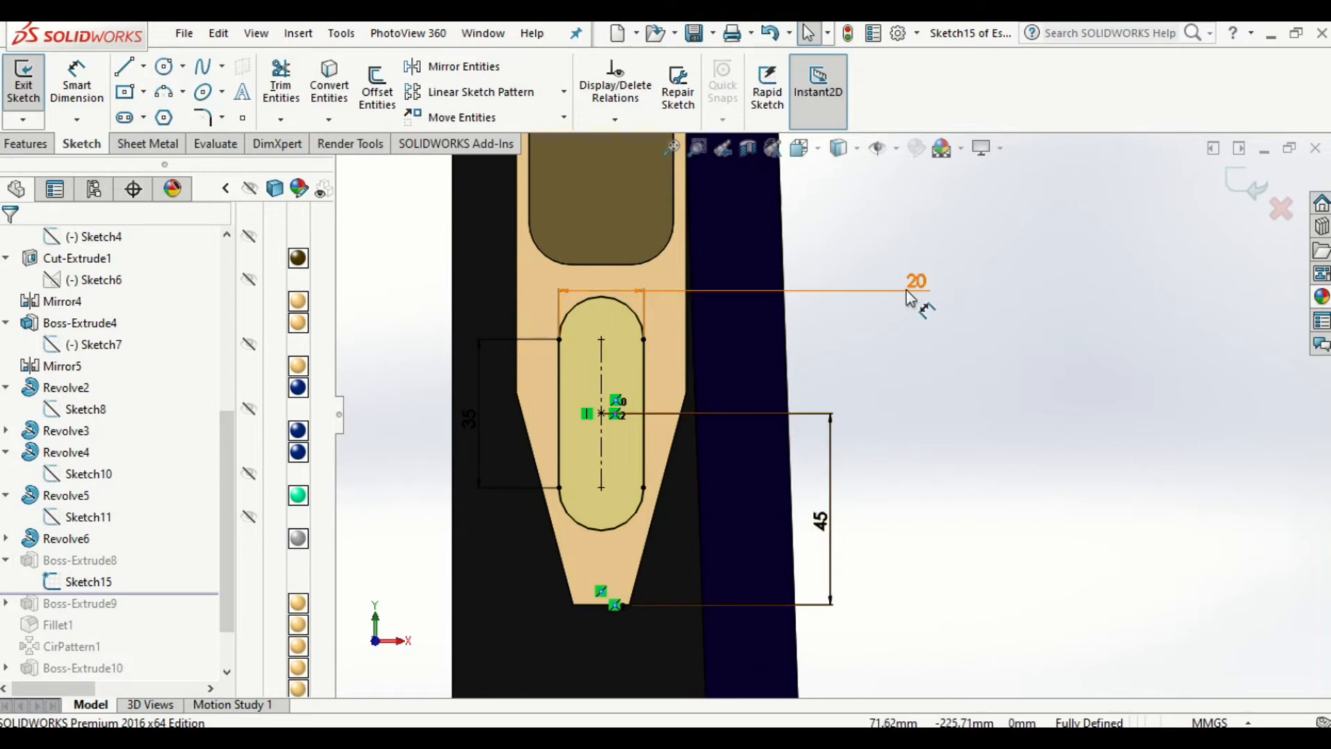
pyautogui.moveTo(227, 545); pyautogui.dragTo(221, 585)
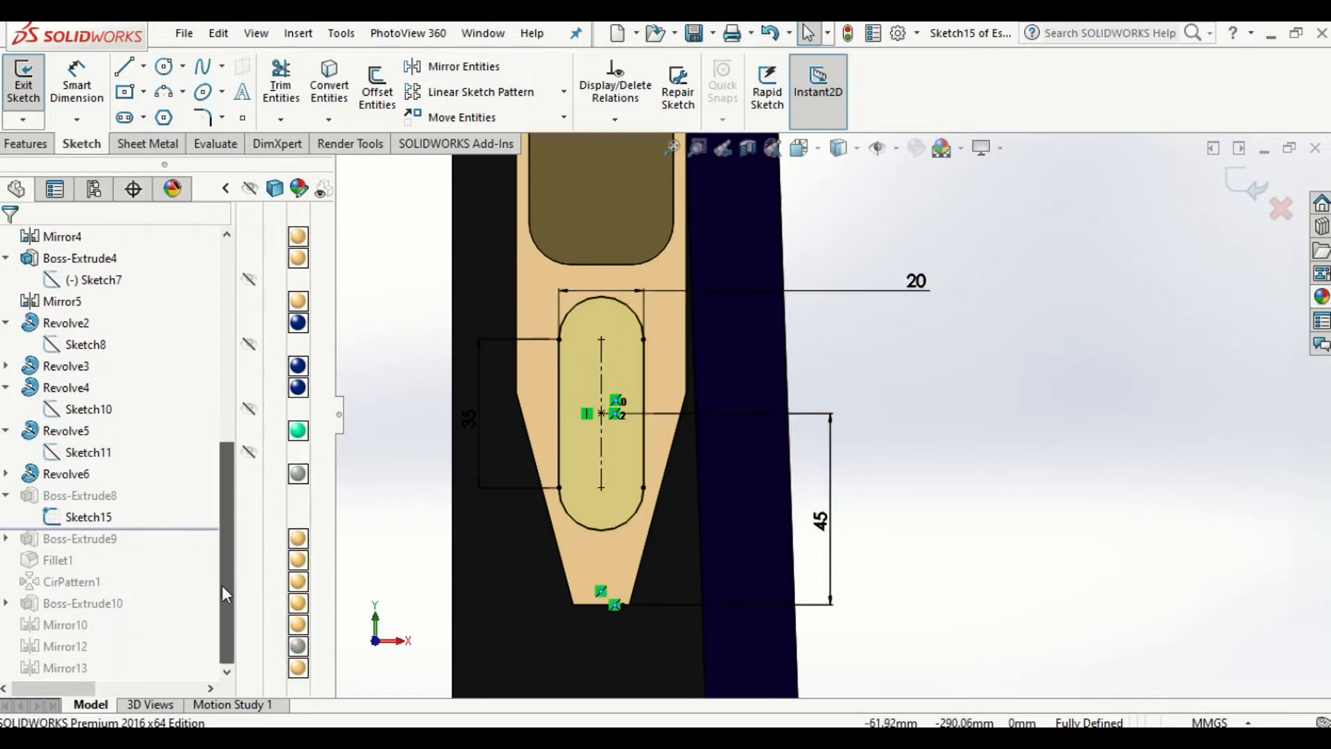
pyautogui.click(1282, 208)
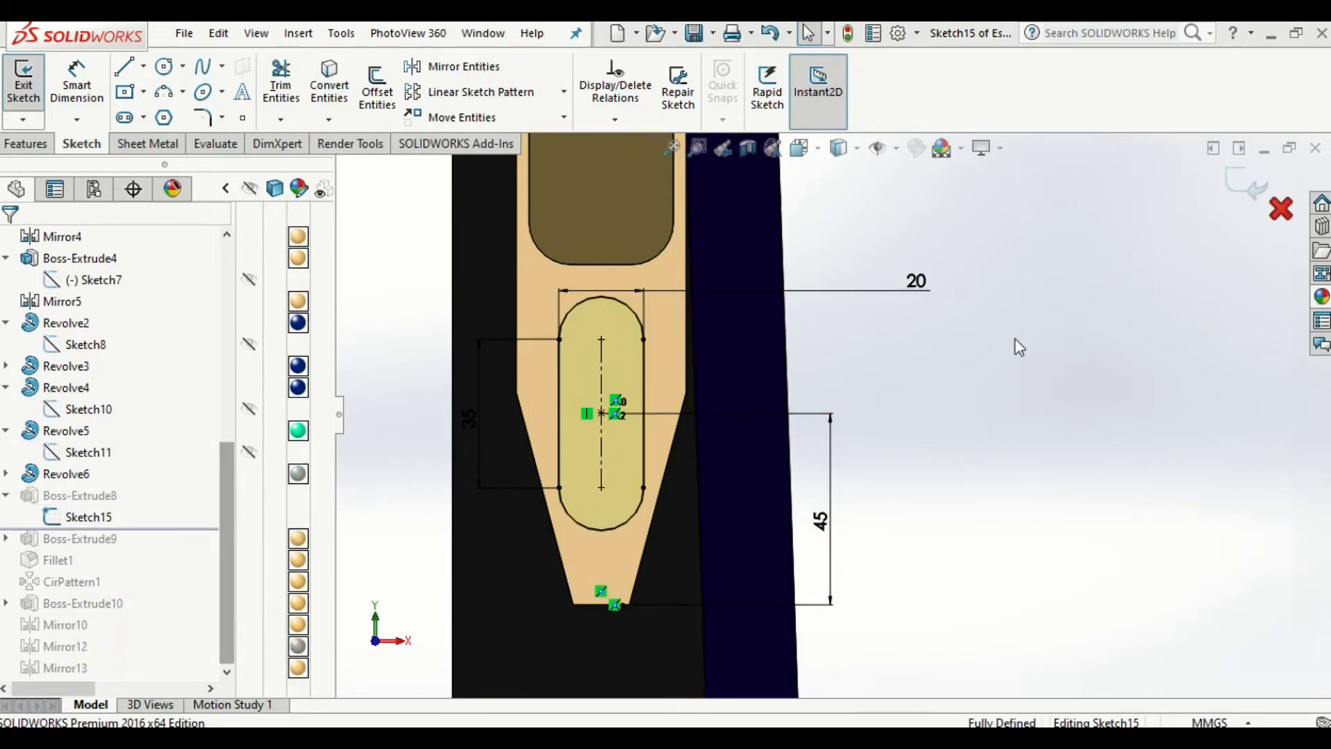
pyautogui.click(676, 392)
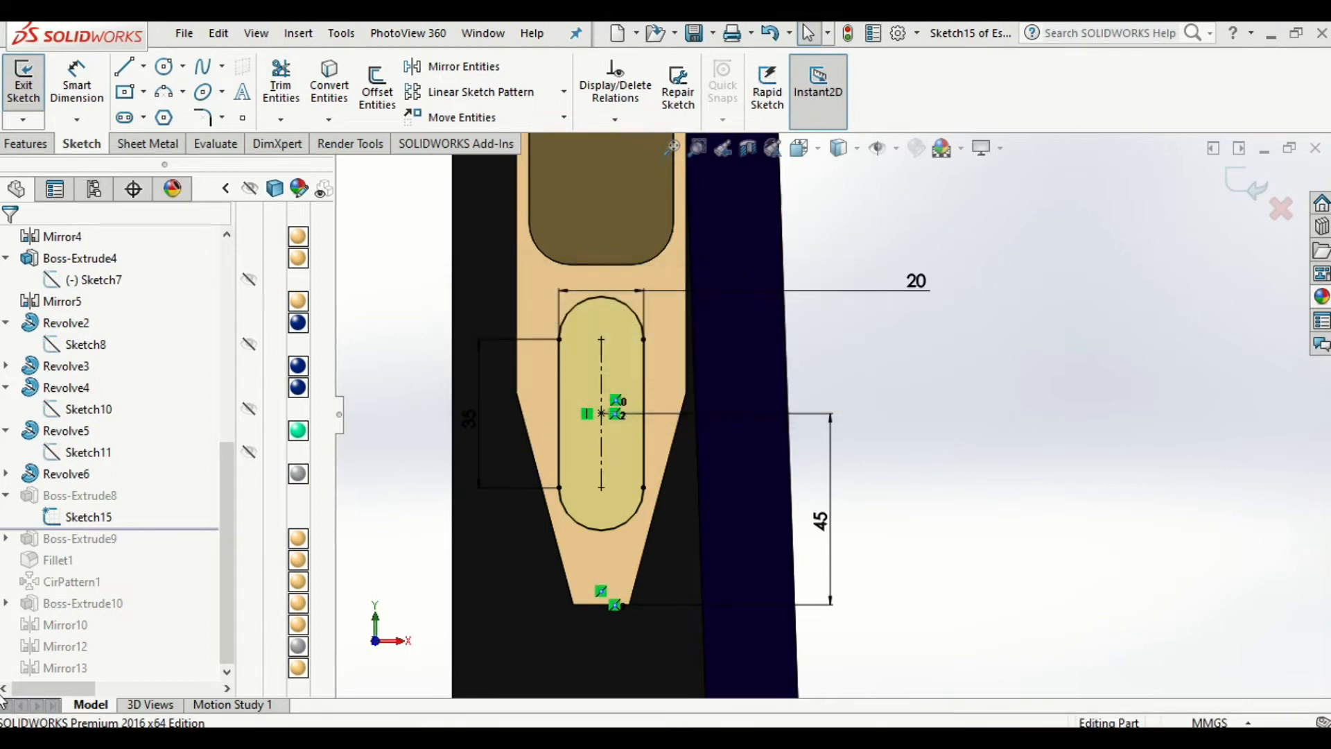
# - Roll the feature history forward to include Boss-Extrude9 and inspect the narrower slot raised inside the first one
pyautogui.moveTo(146, 531); pyautogui.dragTo(95, 550)
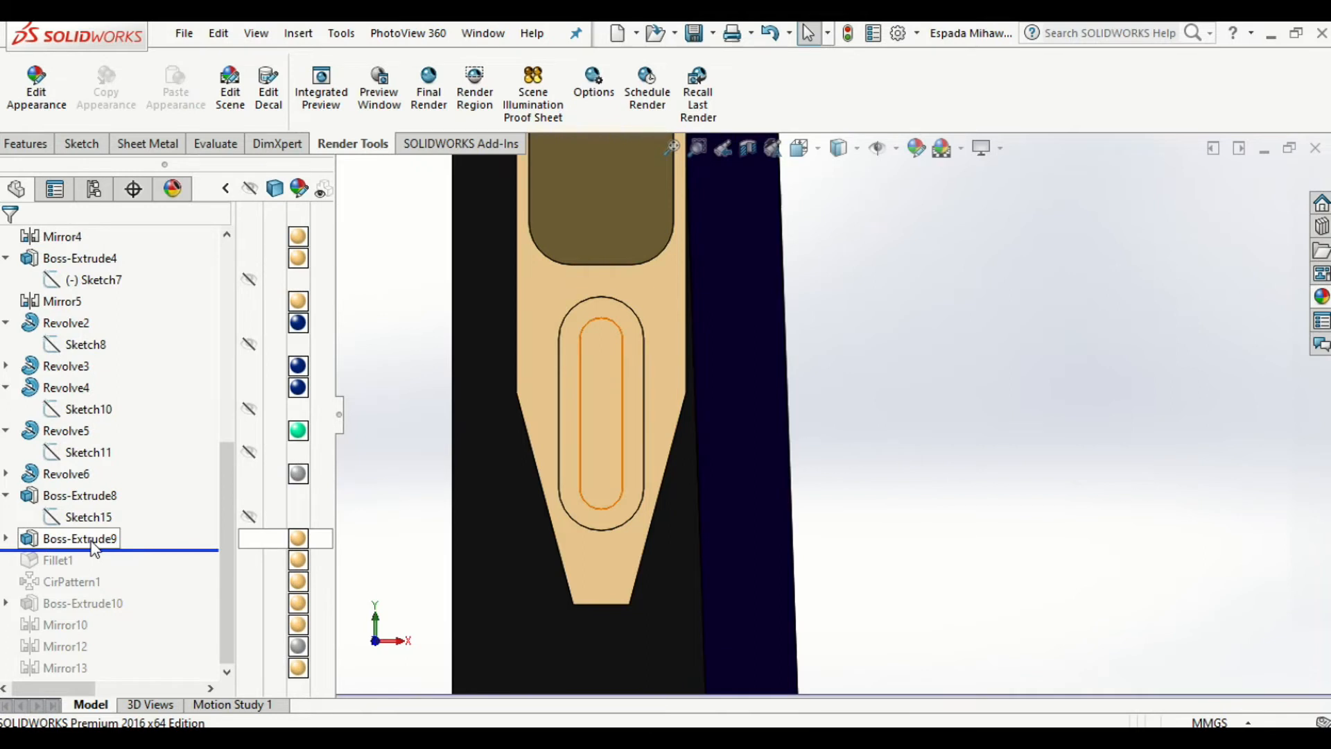
pyautogui.click(93, 544)
pyautogui.scroll(-3, 664, 333)
pyautogui.moveTo(659, 337); pyautogui.dragTo(682, 340, button='middle')
# - Open Sketch16 under Boss-Extrude9 for editing, examine the inner slot profile, and exit the sketch
pyautogui.click(6, 539)
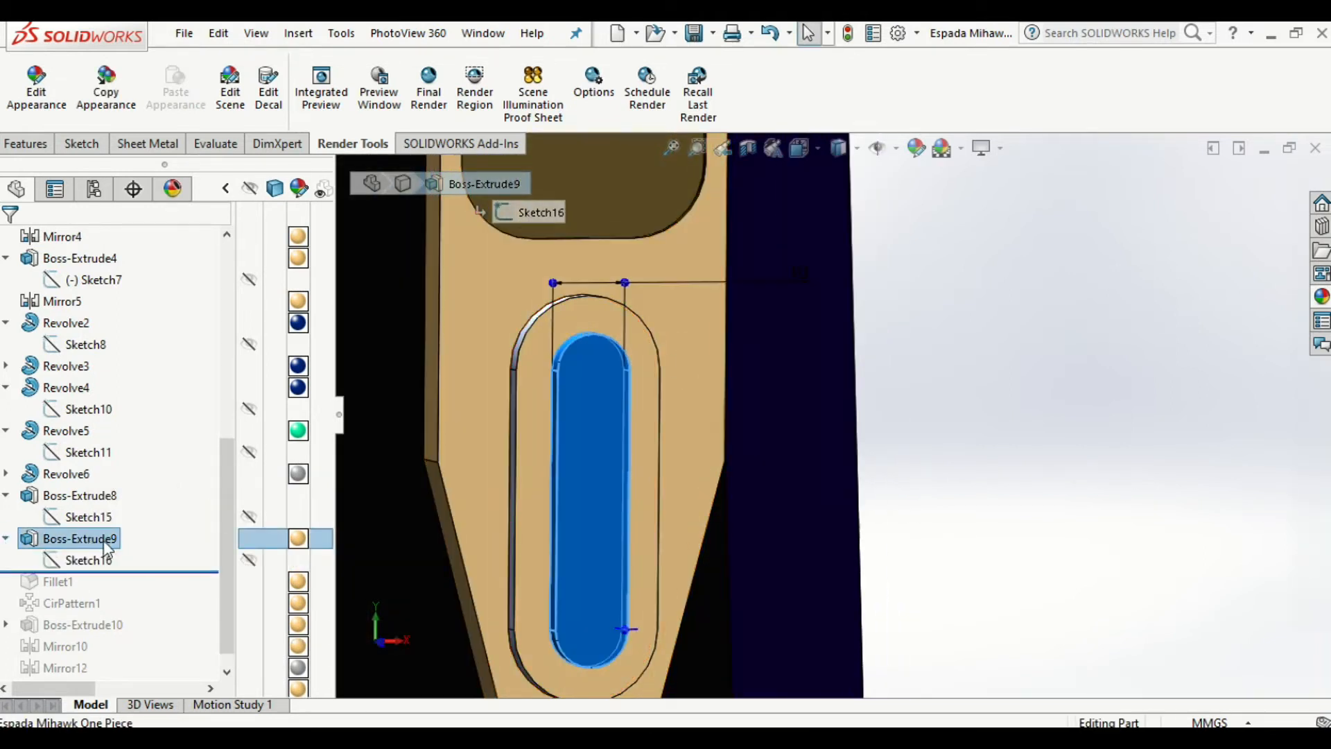
pyautogui.click(100, 558)
pyautogui.rightClick(100, 559)
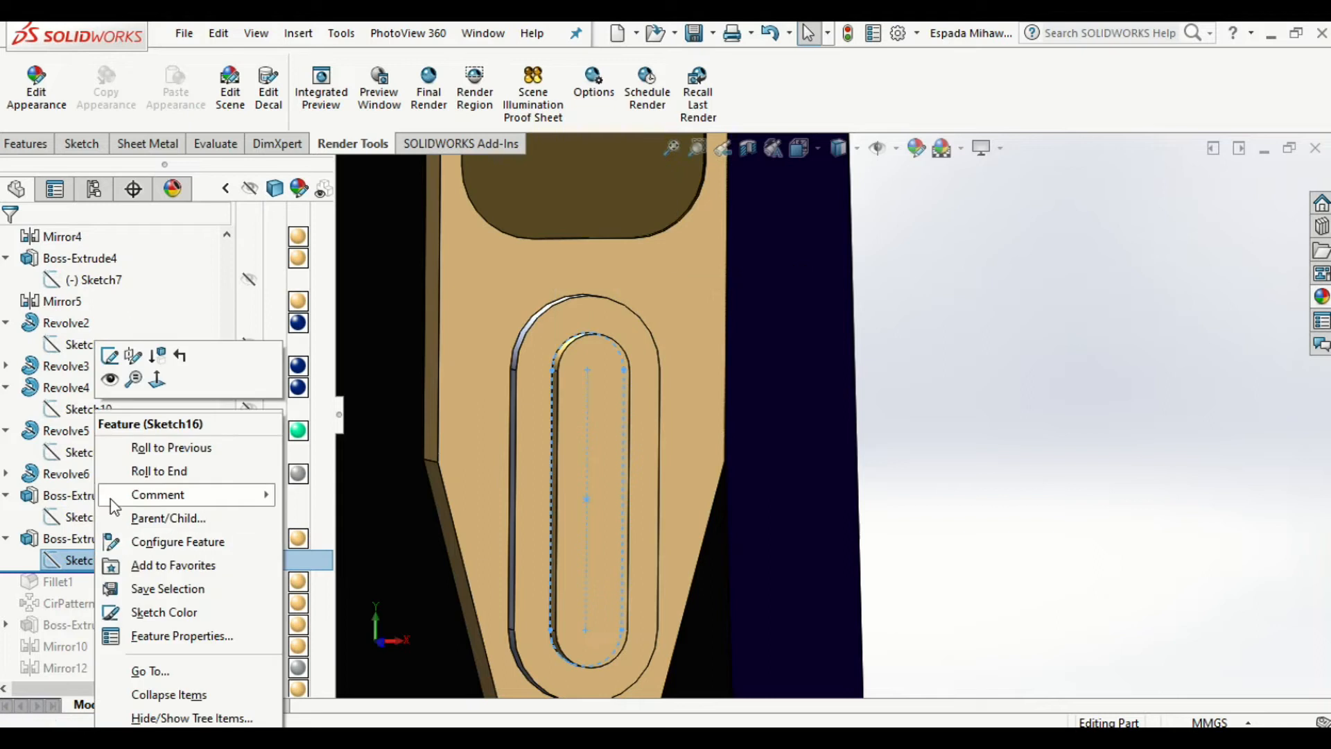
pyautogui.click(109, 356)
pyautogui.moveTo(593, 425); pyautogui.dragTo(634, 447, button='middle')
pyautogui.scroll(4, 1116, 384)
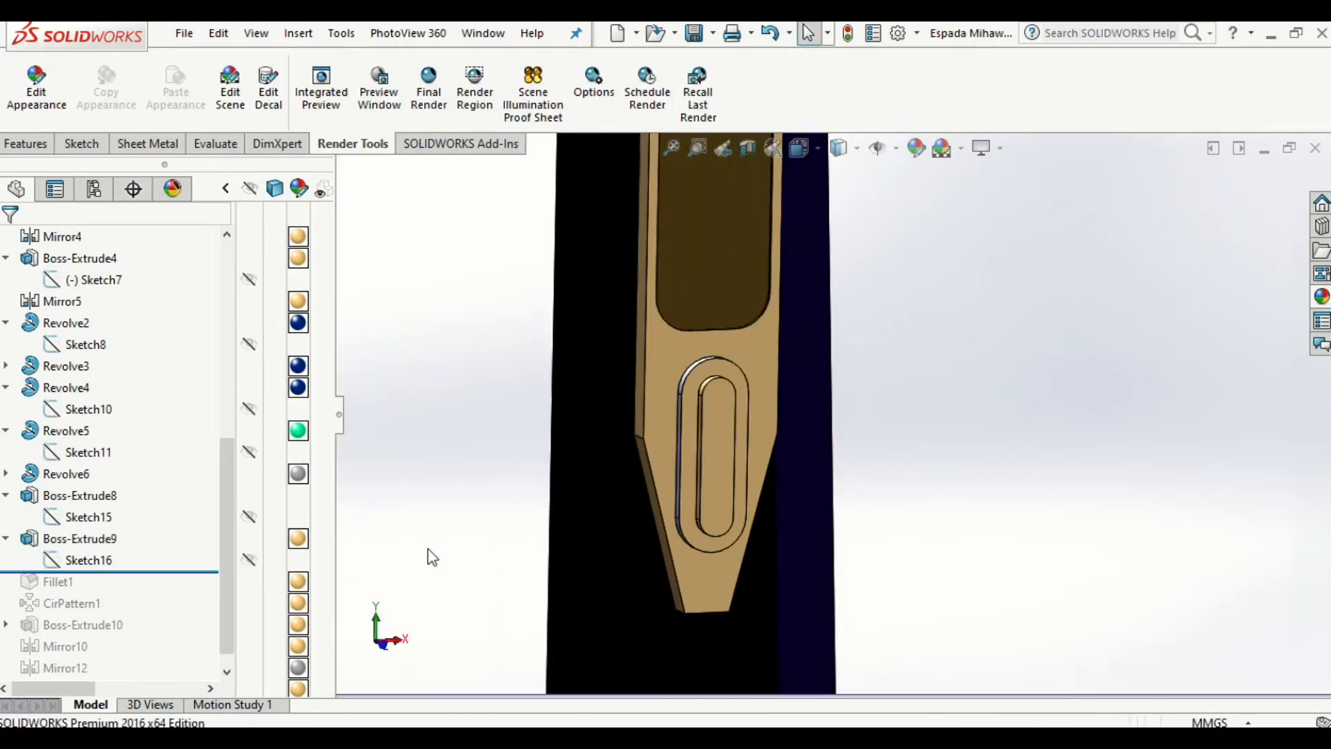
# - Roll the feature history forward to include Fillet1 and inspect the rounded edges highlighted on both raised slots
pyautogui.moveTo(157, 570); pyautogui.dragTo(156, 588)
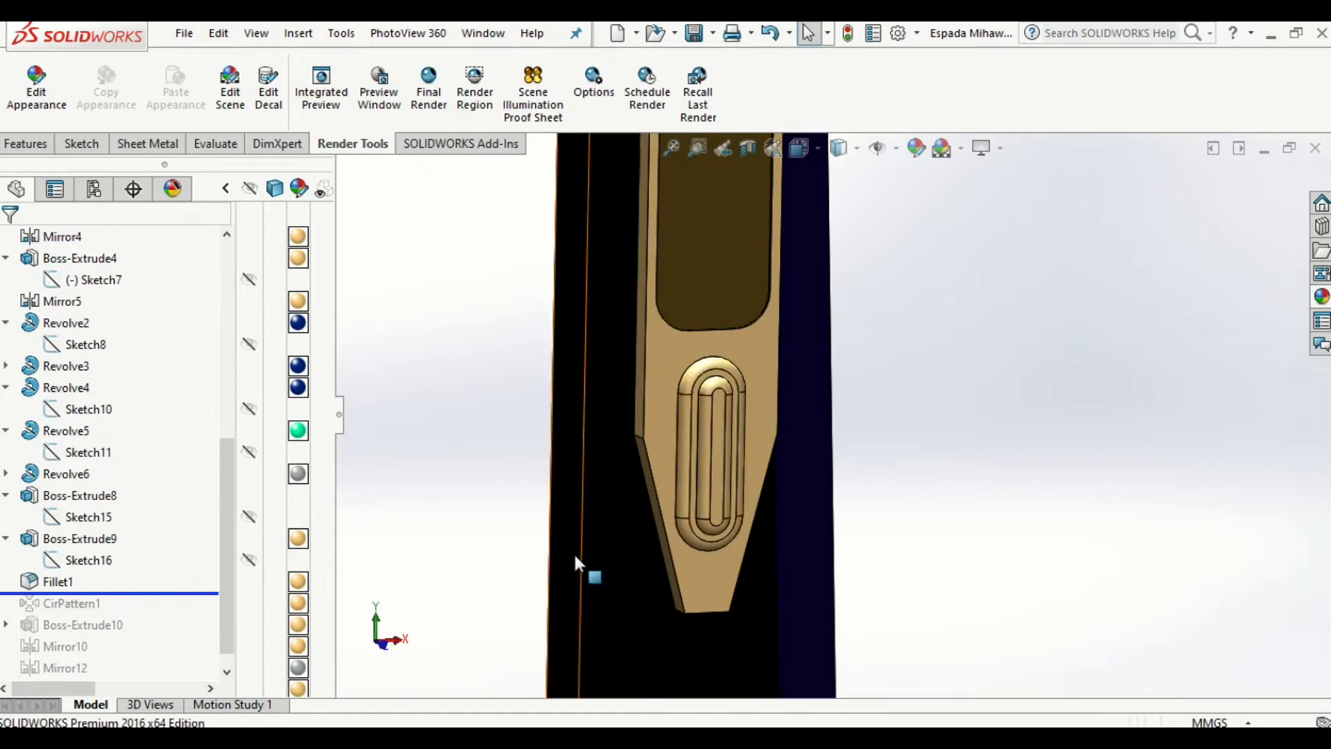
pyautogui.click(41, 581)
pyautogui.scroll(-3, 677, 558)
pyautogui.moveTo(677, 558); pyautogui.dragTo(722, 547, button='middle')
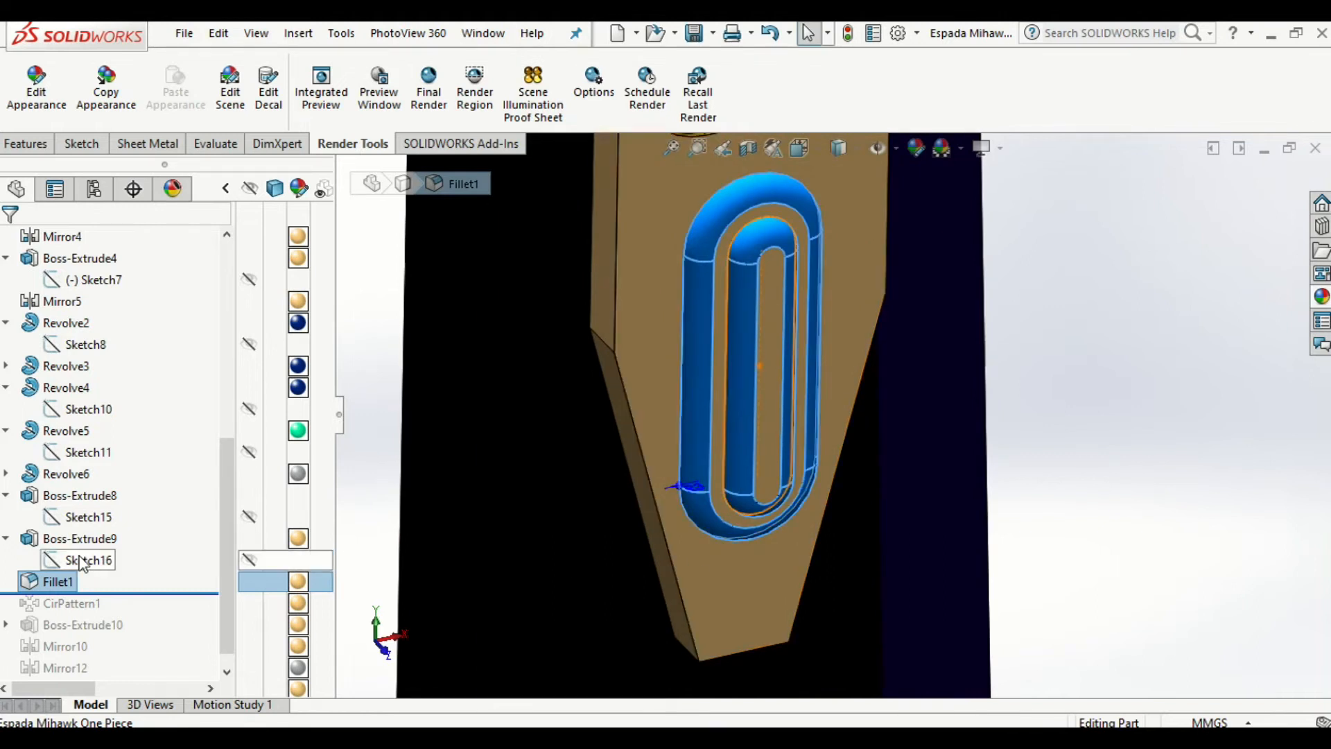
# - Open the Fillet1 definition, review the filleted edge and face, radius and profile on the slots, and close it without changes
pyautogui.rightClick(61, 581)
pyautogui.click(78, 263)
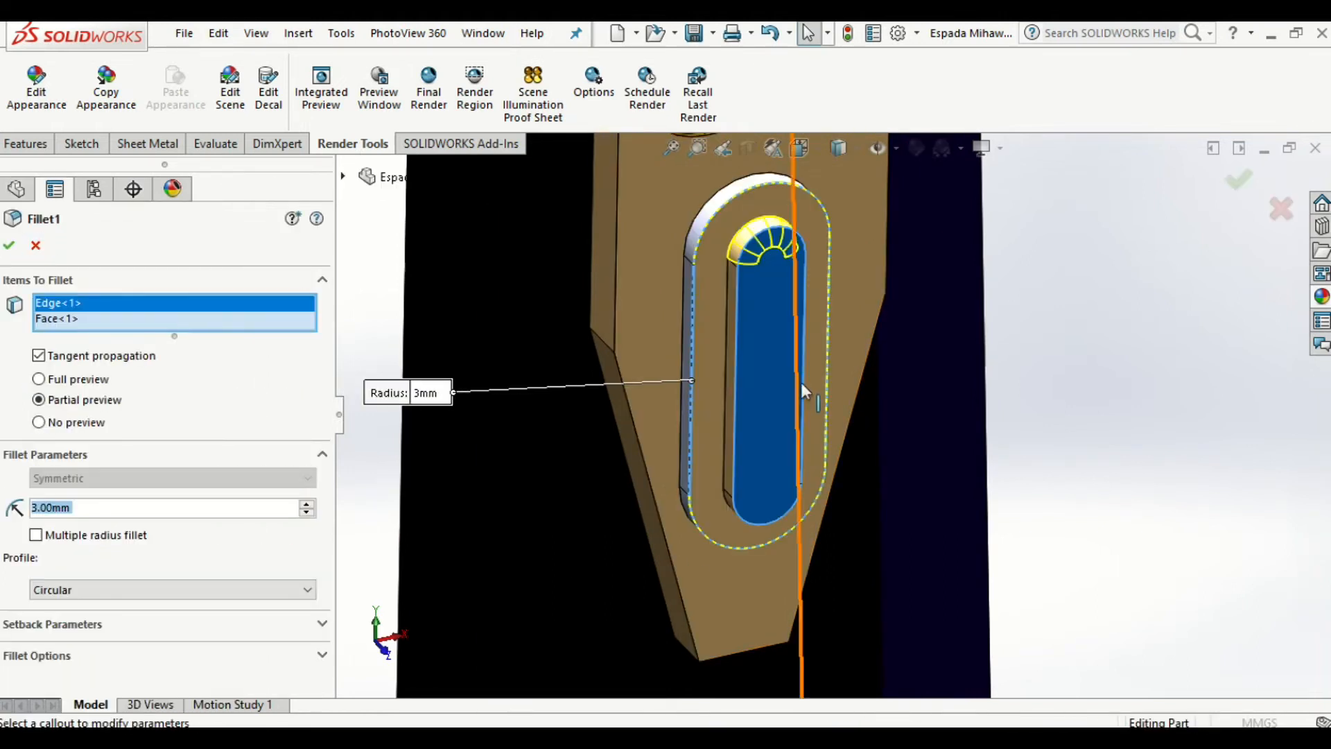
pyautogui.scroll(-3, 747, 260)
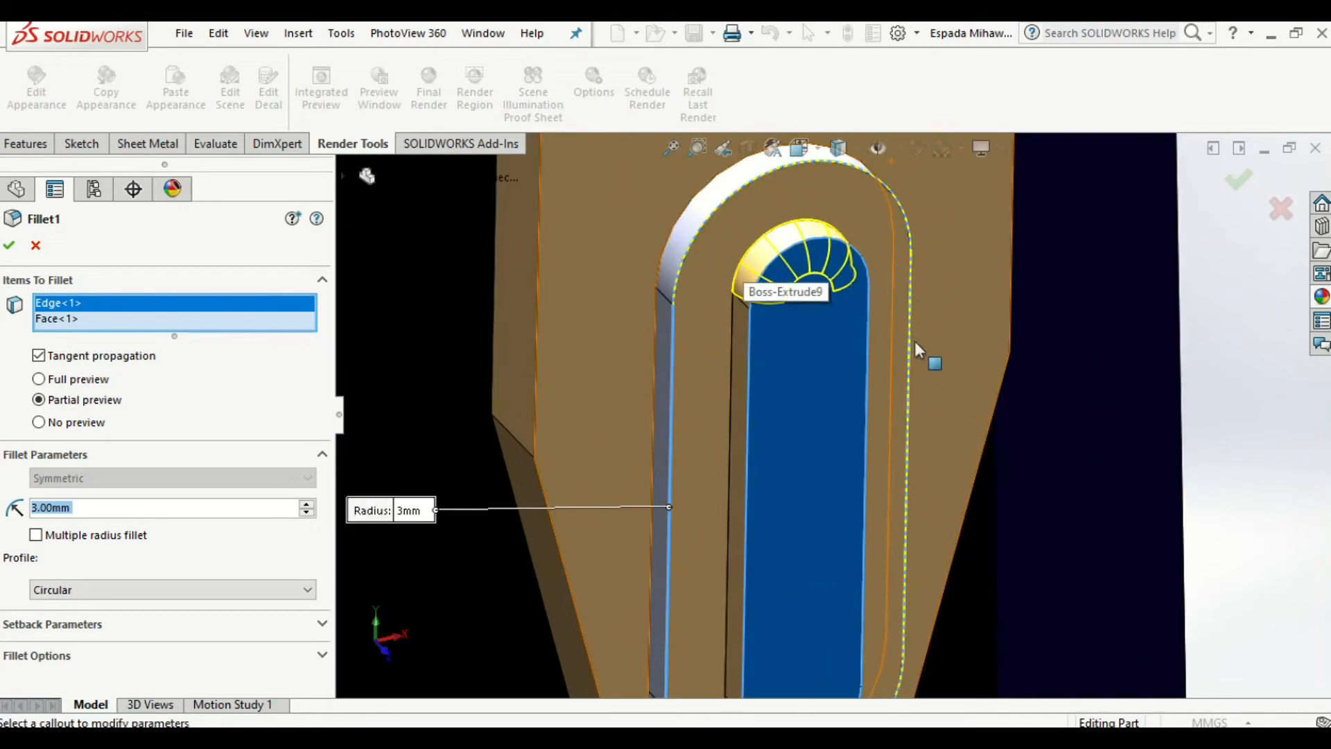
pyautogui.scroll(2, 785, 548)
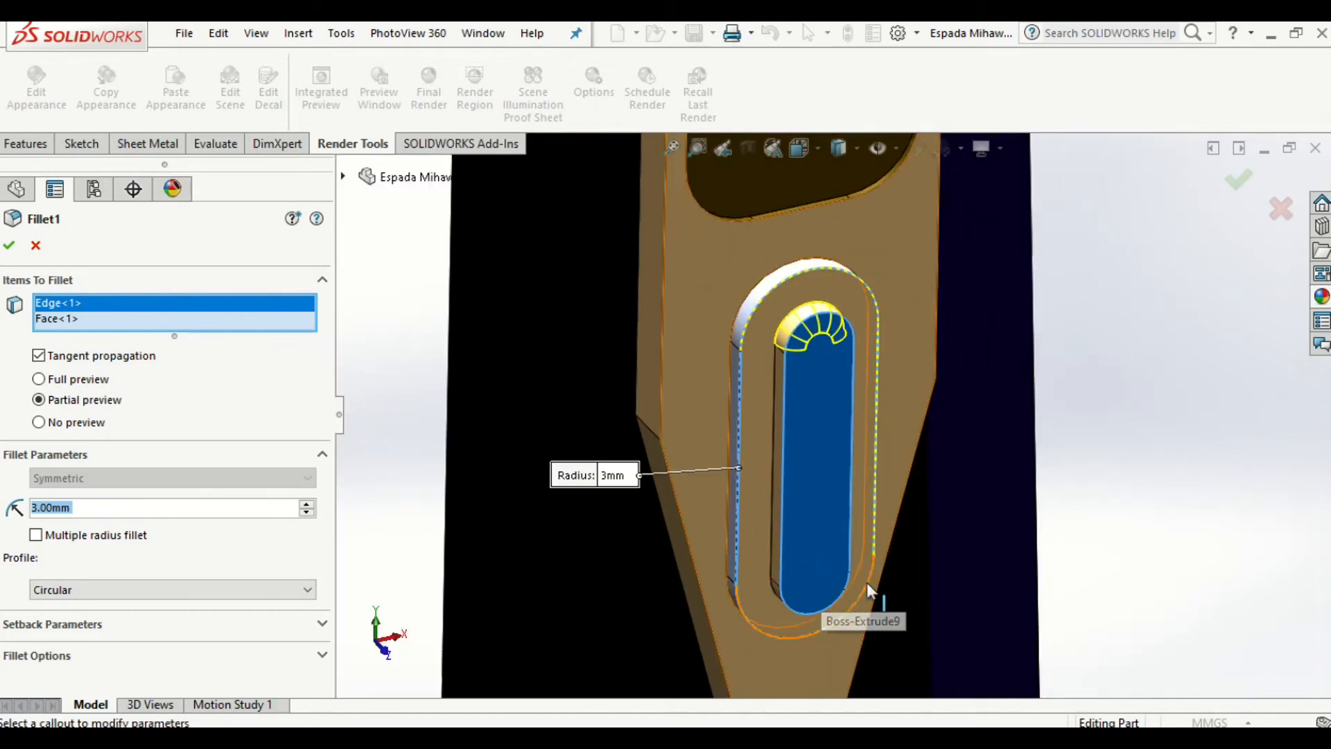
pyautogui.click(35, 246)
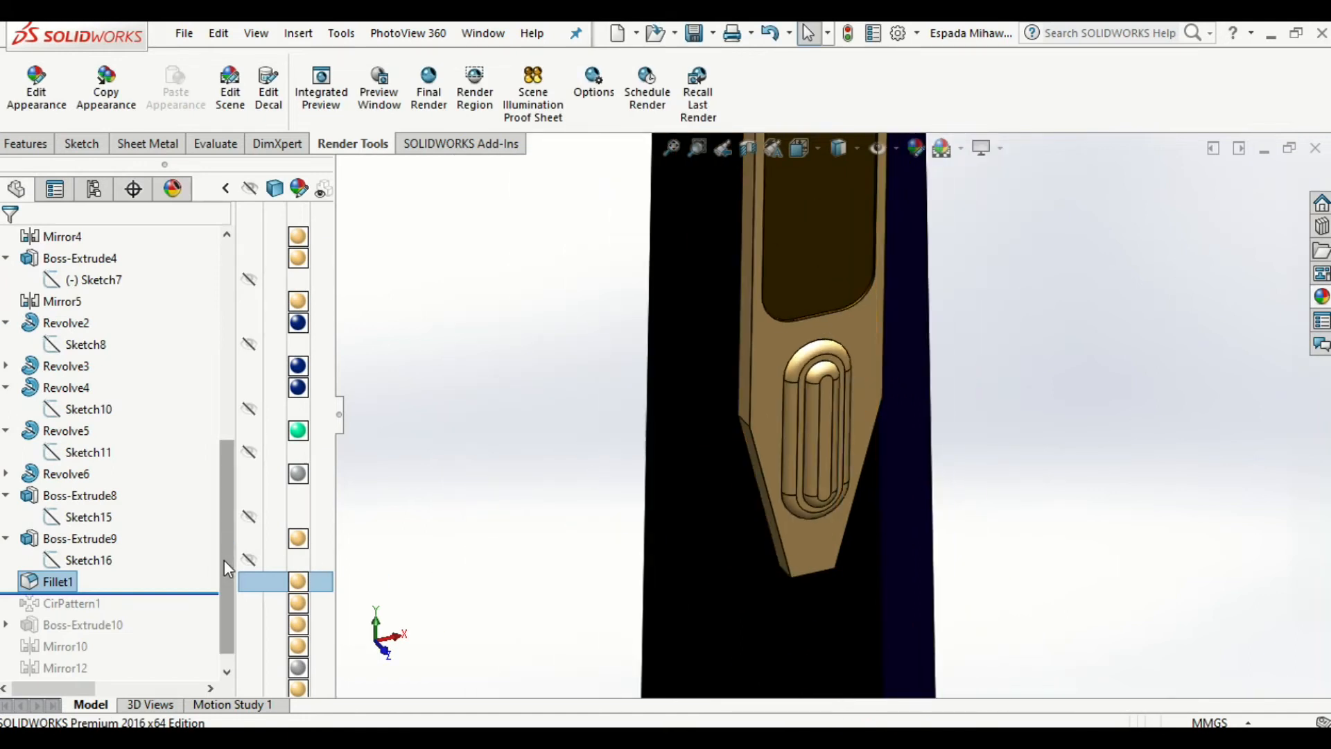
# - Roll the feature history forward to include CirPattern1 and inspect the scroll ornament copied down the vertical recess
pyautogui.scroll(-1, 208, 569)
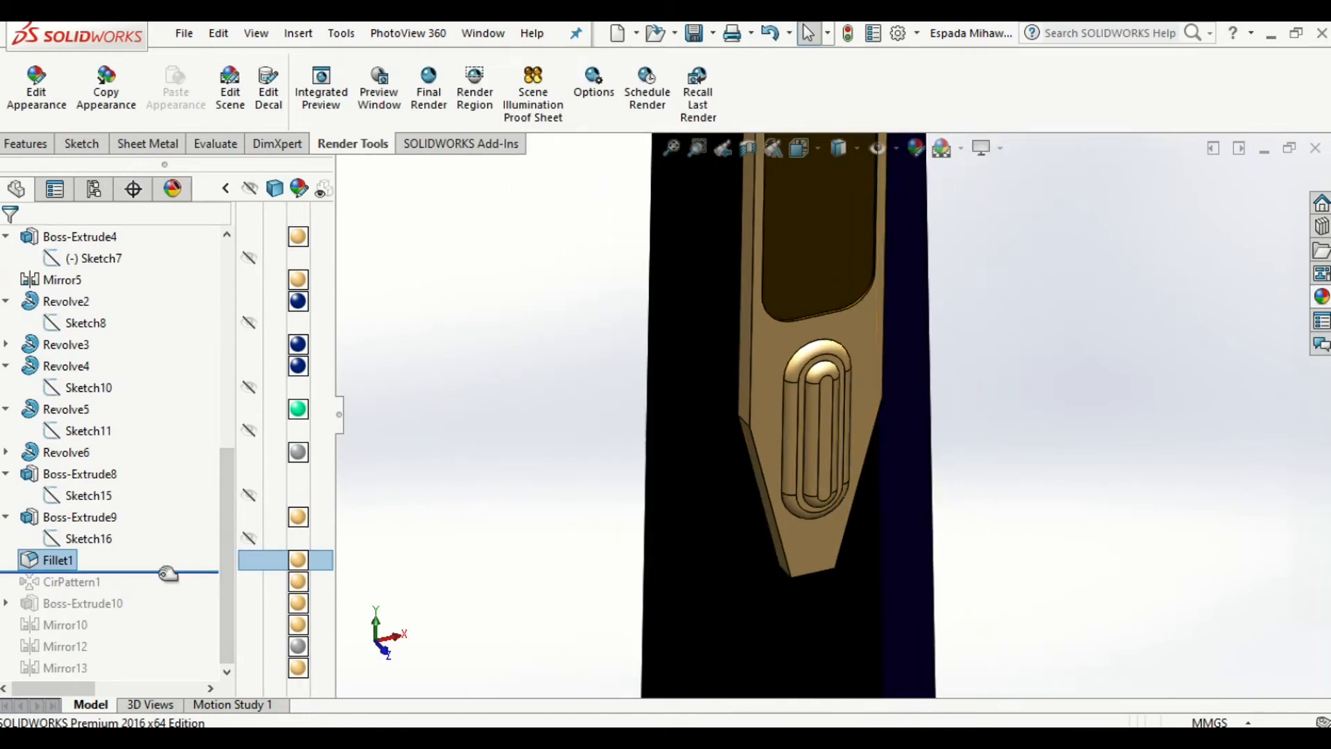
pyautogui.moveTo(168, 573); pyautogui.dragTo(169, 585)
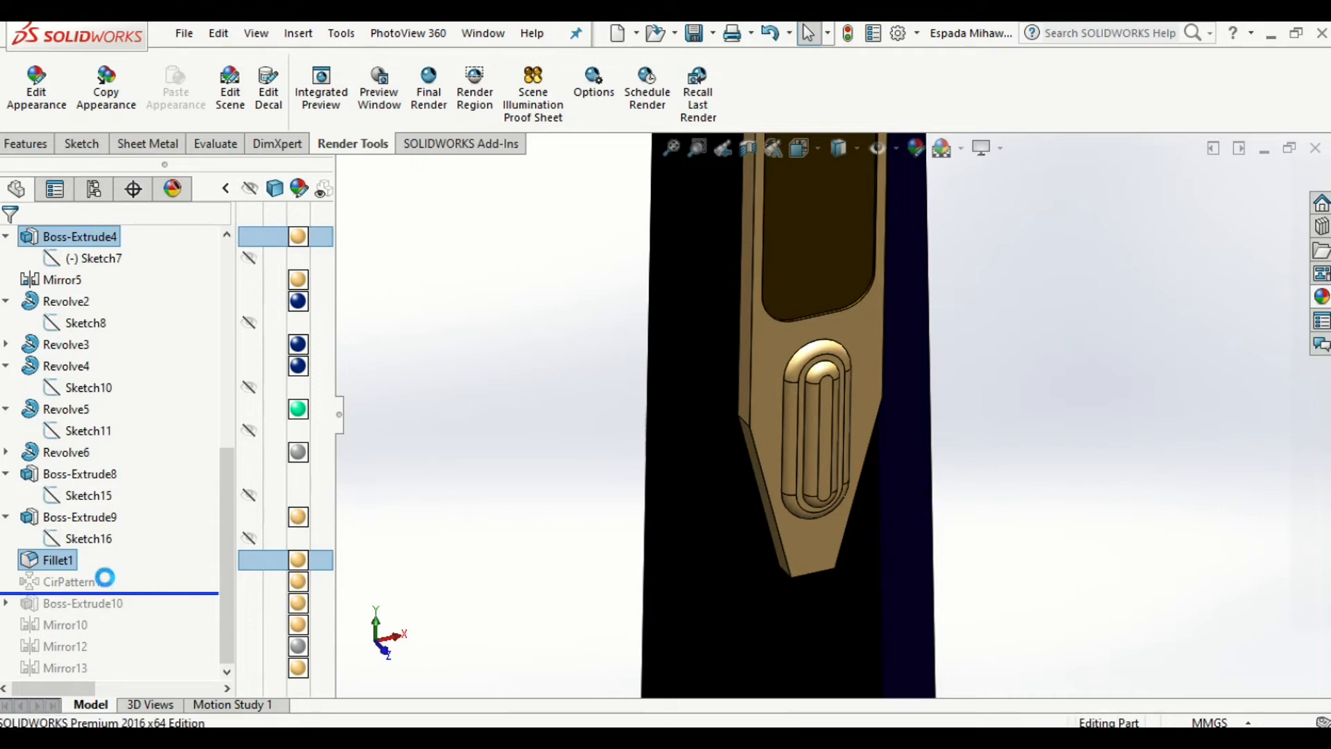
pyautogui.click(72, 581)
pyautogui.scroll(6, 701, 414)
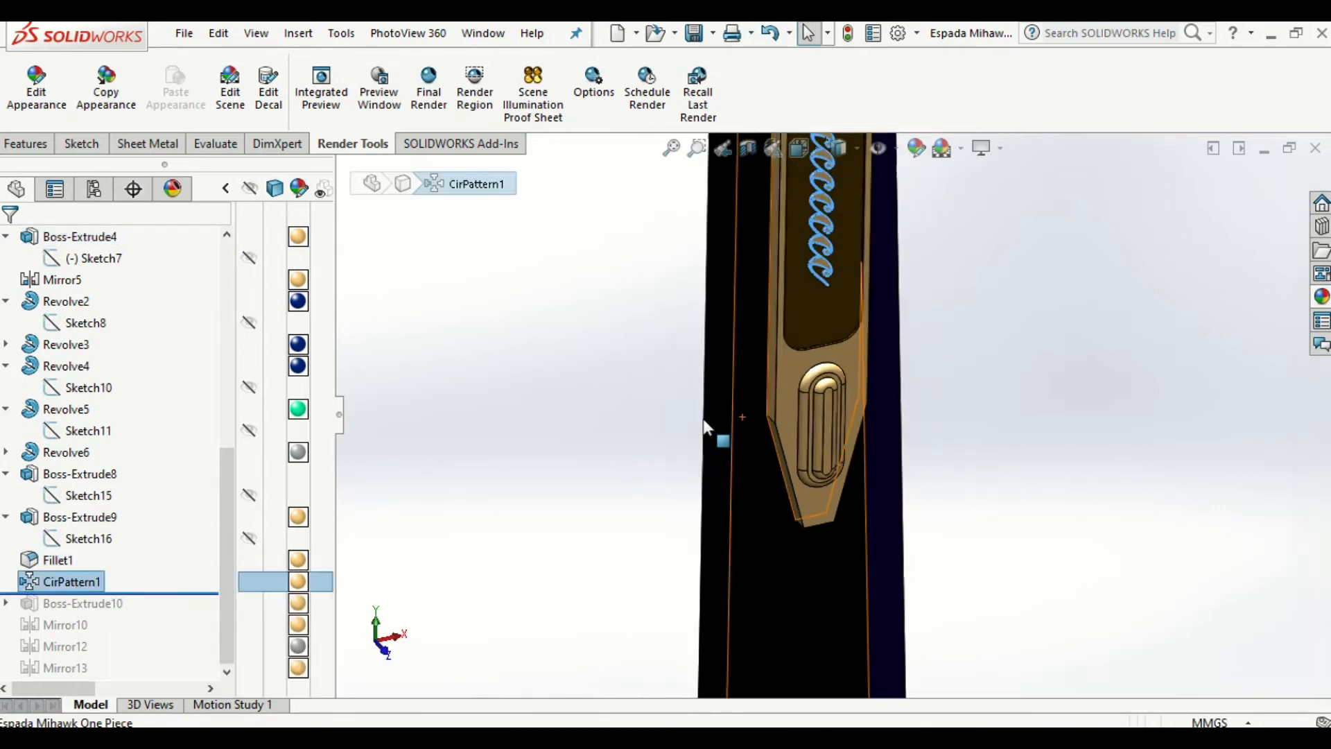
pyautogui.scroll(-2, 888, 280)
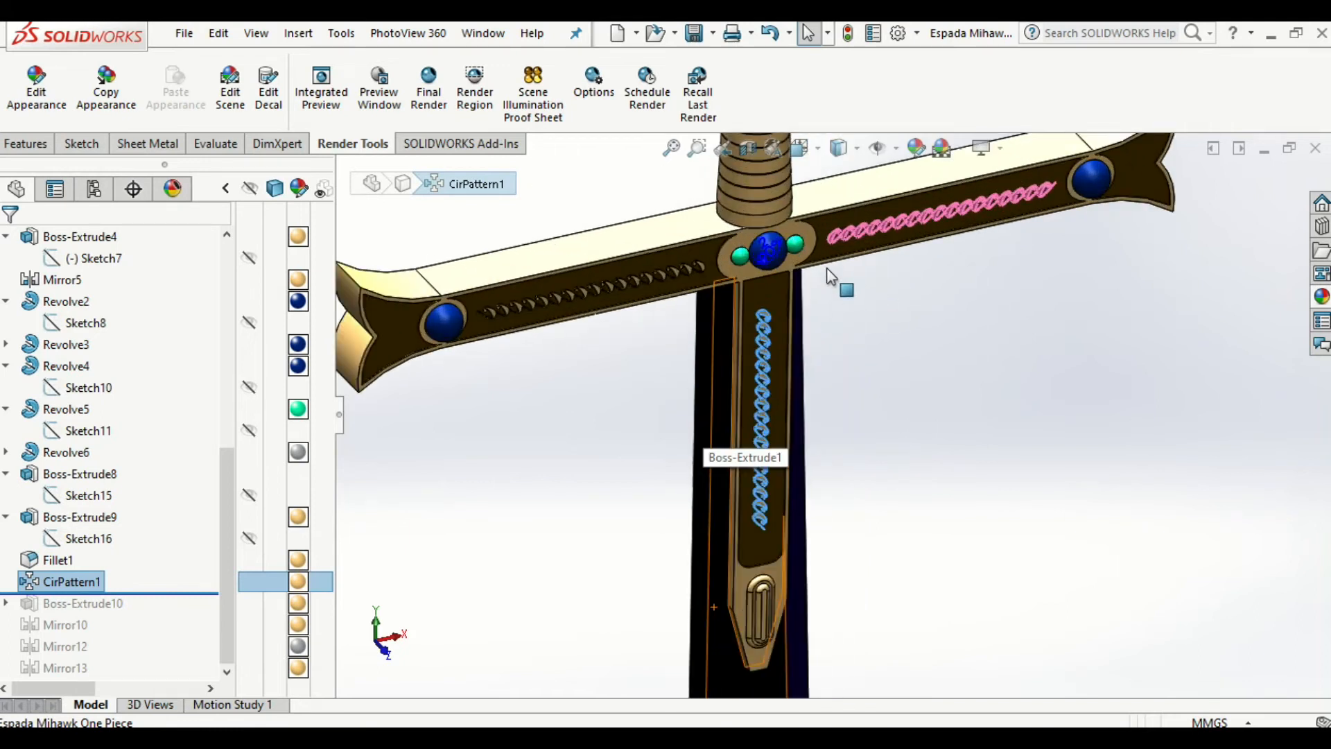
# - Open the CirPattern1 definition, review its rotation edge, angle, instance count and patterned Boss-Extrude4 feature, and close it without changes
pyautogui.rightClick(52, 588)
pyautogui.click(66, 270)
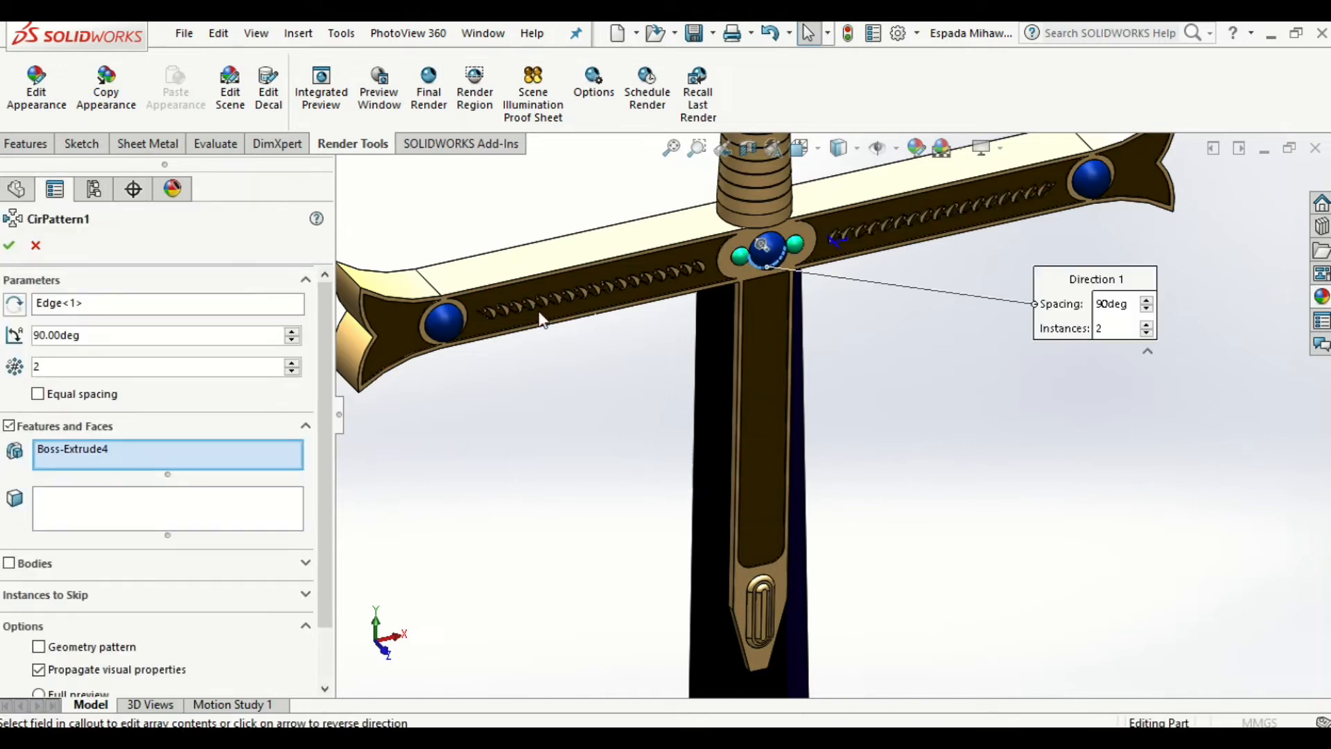
pyautogui.scroll(-5, 922, 267)
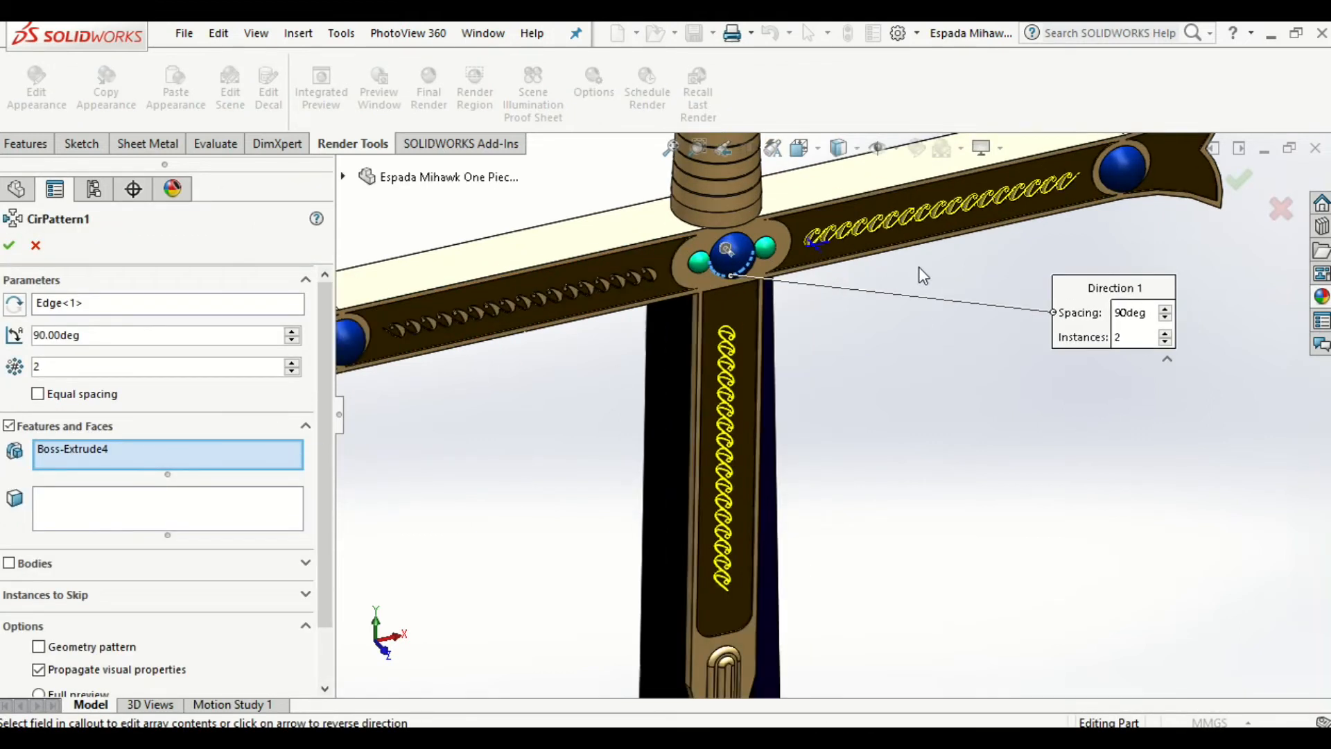
pyautogui.scroll(-3, 706, 299)
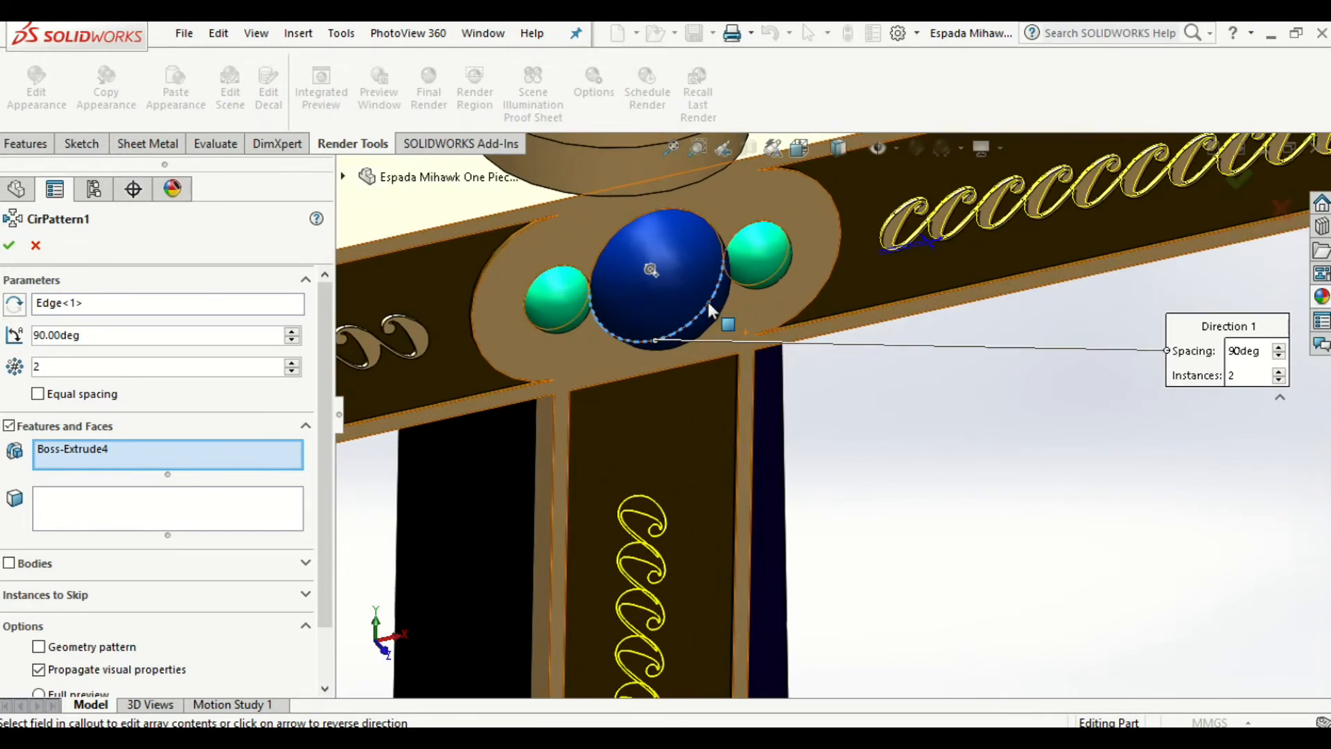
pyautogui.click(97, 312)
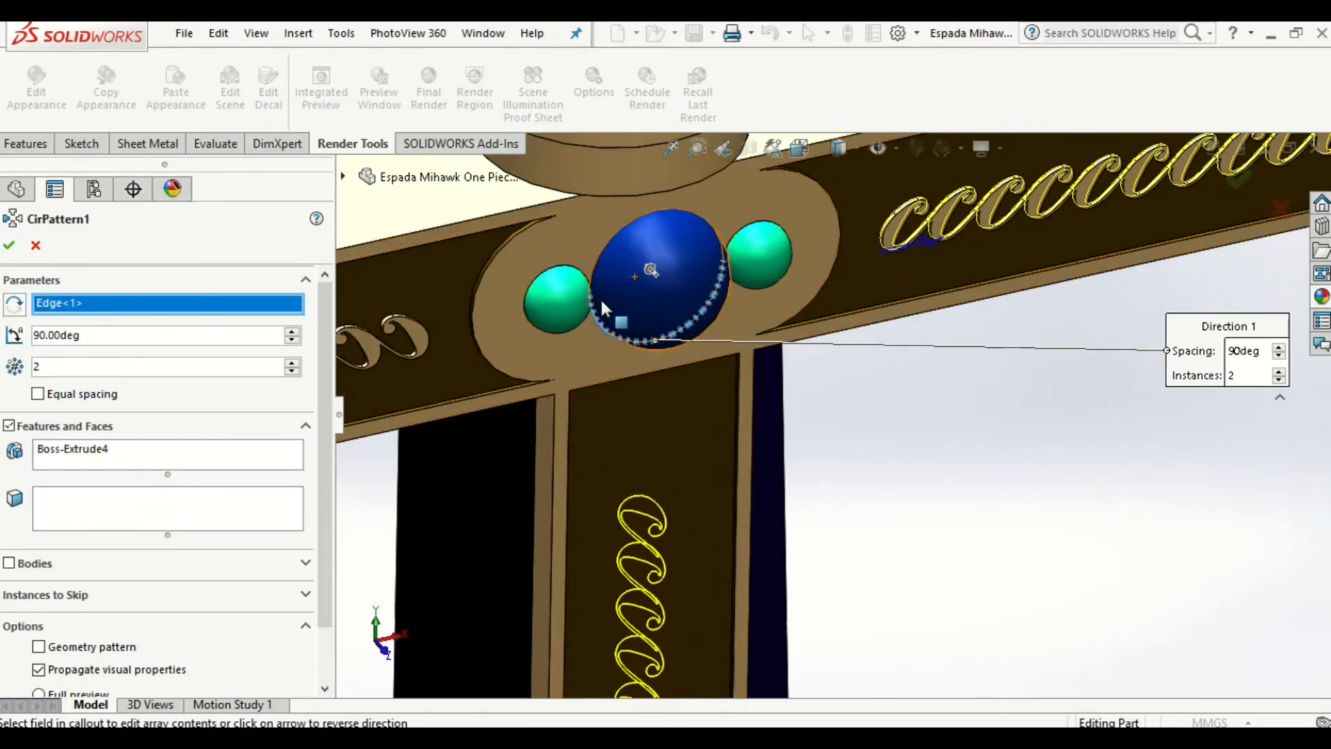
pyautogui.click(95, 465)
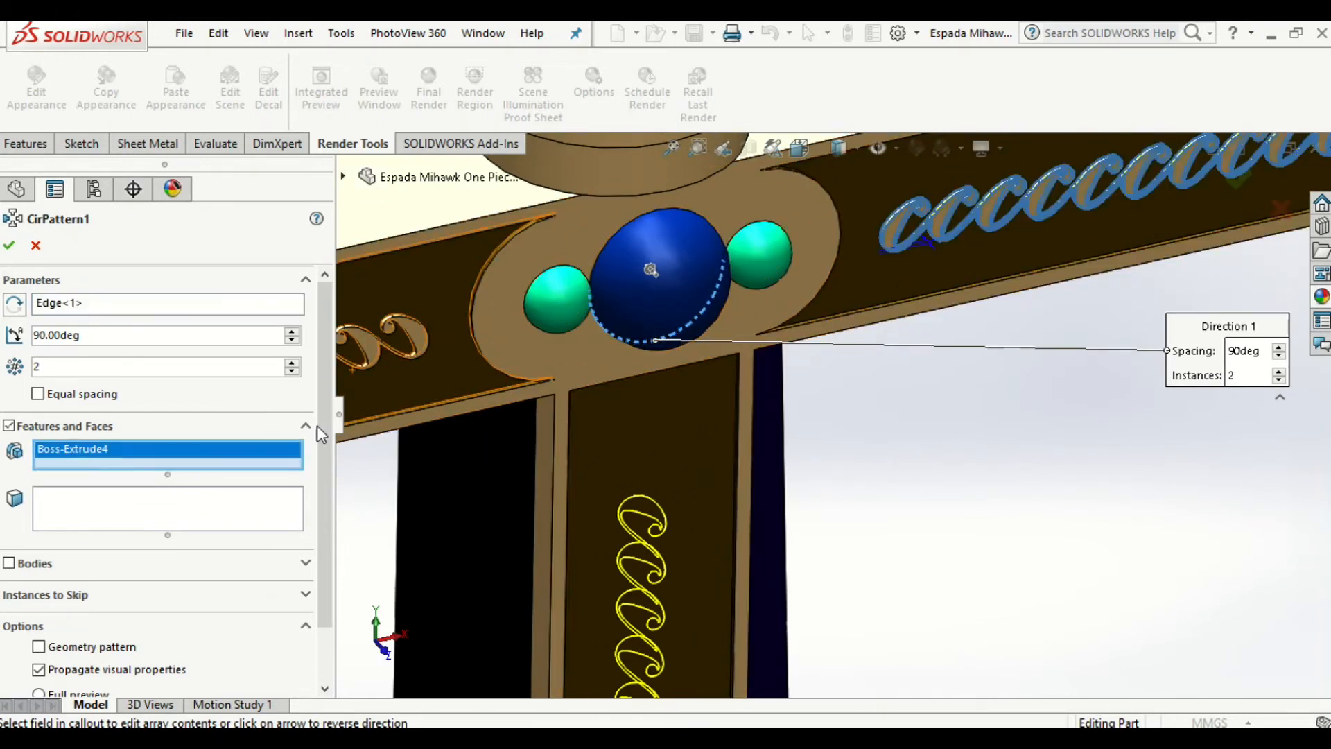
pyautogui.scroll(4, 957, 261)
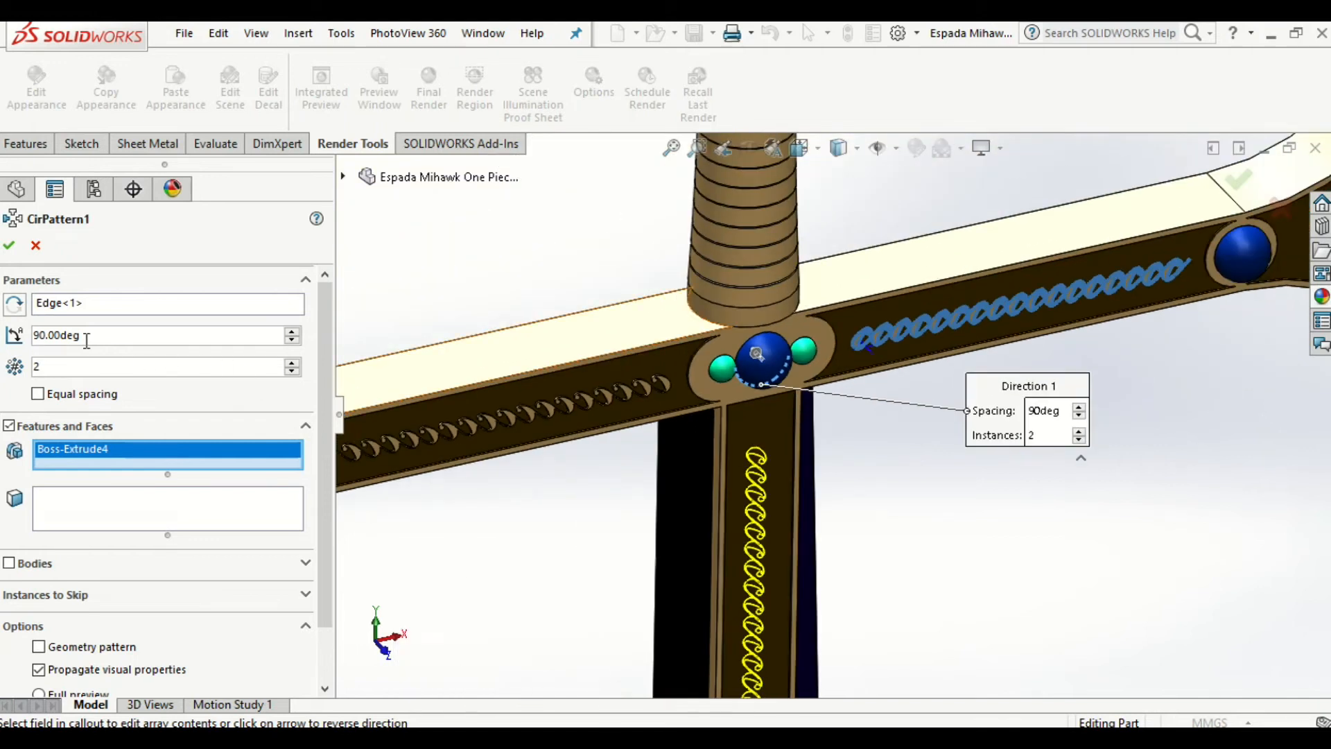
pyautogui.scroll(5, 850, 591)
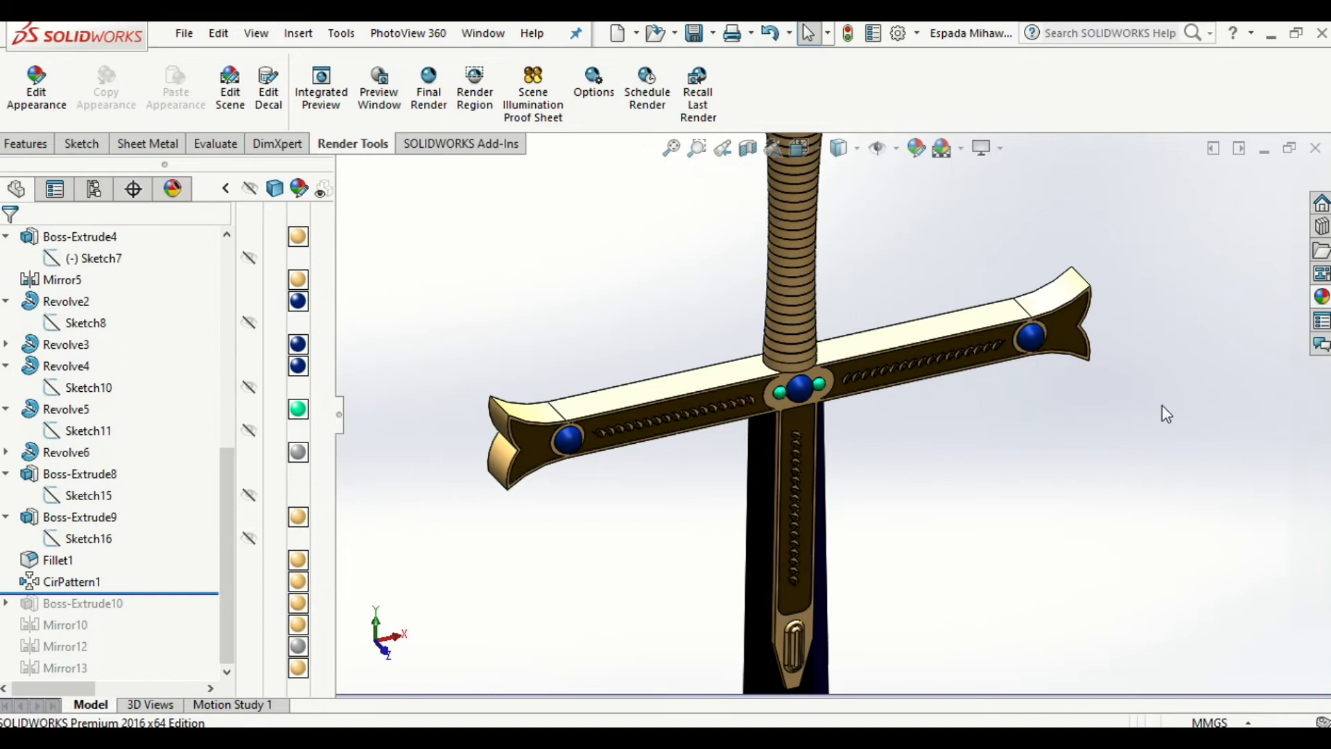
# - Roll the feature history forward to include Boss-Extrude10 and inspect the raised emblem on the flared end of the crossguard
pyautogui.scroll(3, 883, 484)
pyautogui.scroll(-2, 859, 544)
pyautogui.moveTo(859, 544); pyautogui.dragTo(856, 487, button='middle')
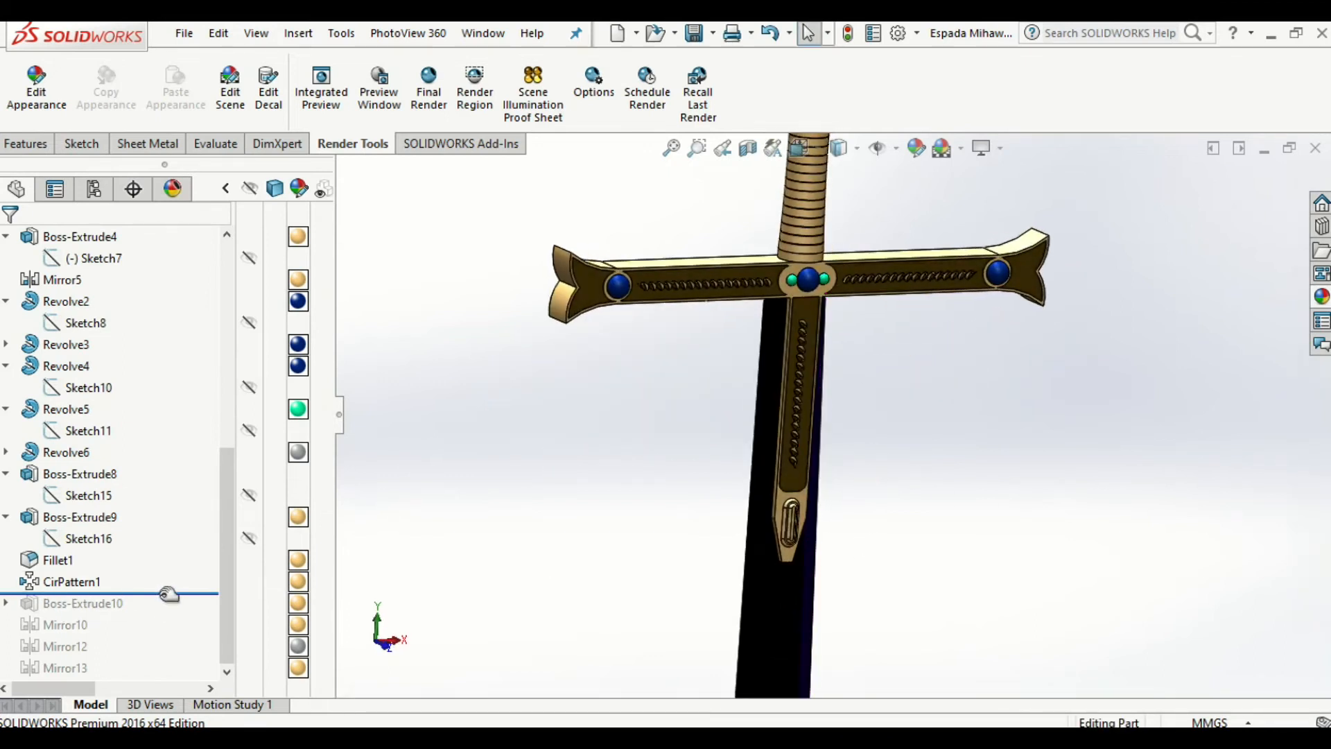
pyautogui.moveTo(168, 595); pyautogui.dragTo(171, 610)
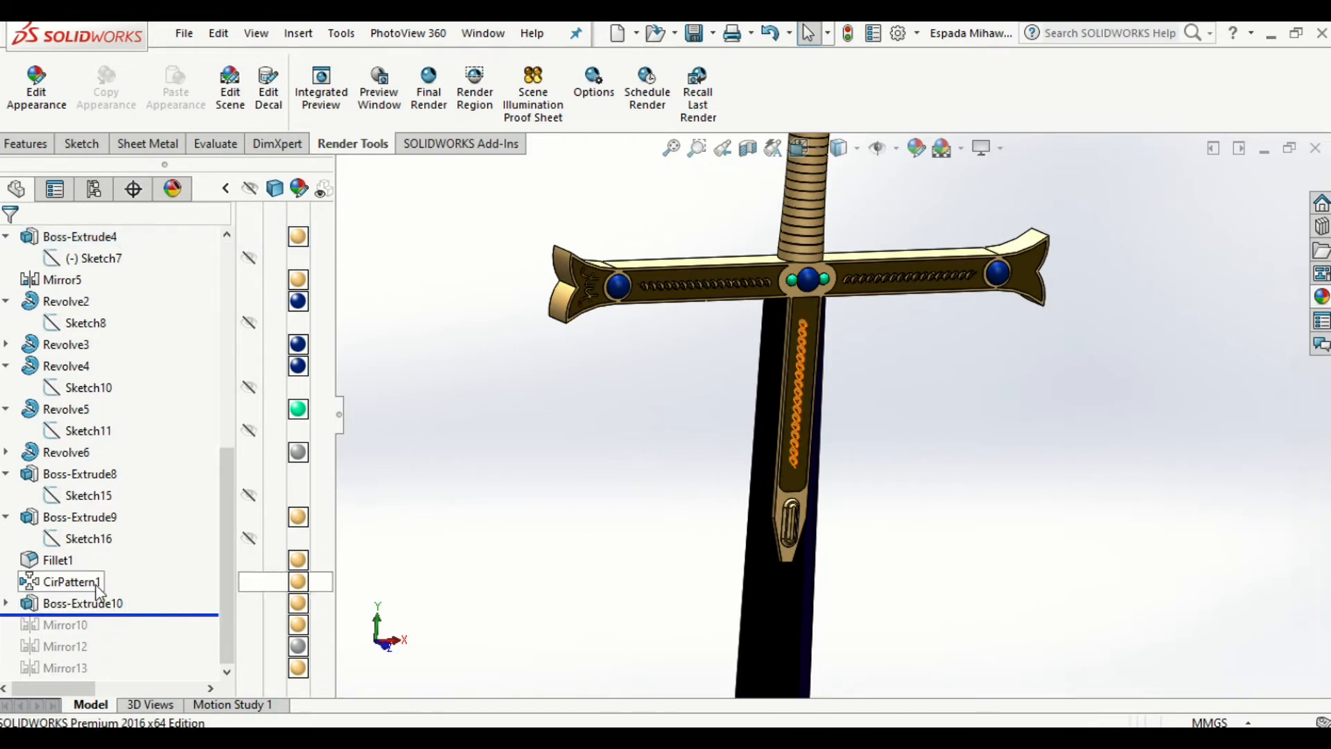
pyautogui.click(82, 604)
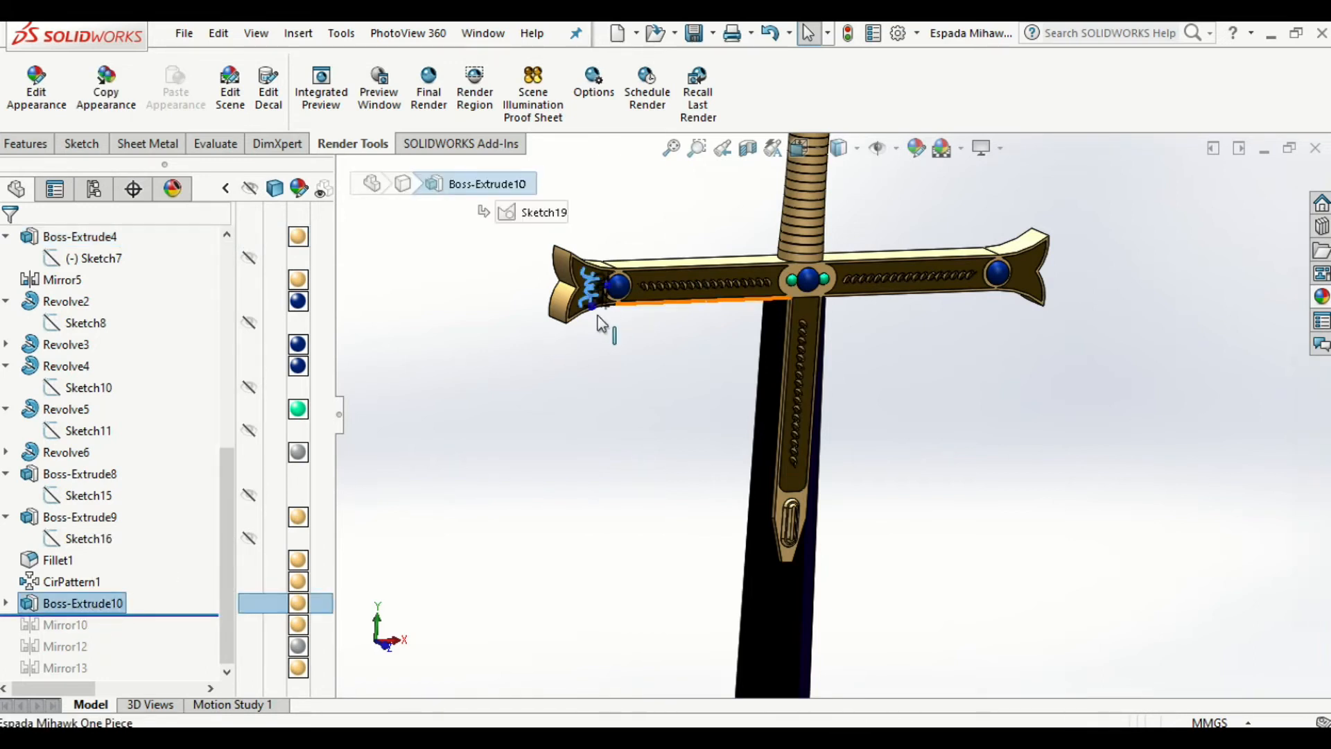
pyautogui.scroll(-6, 602, 324)
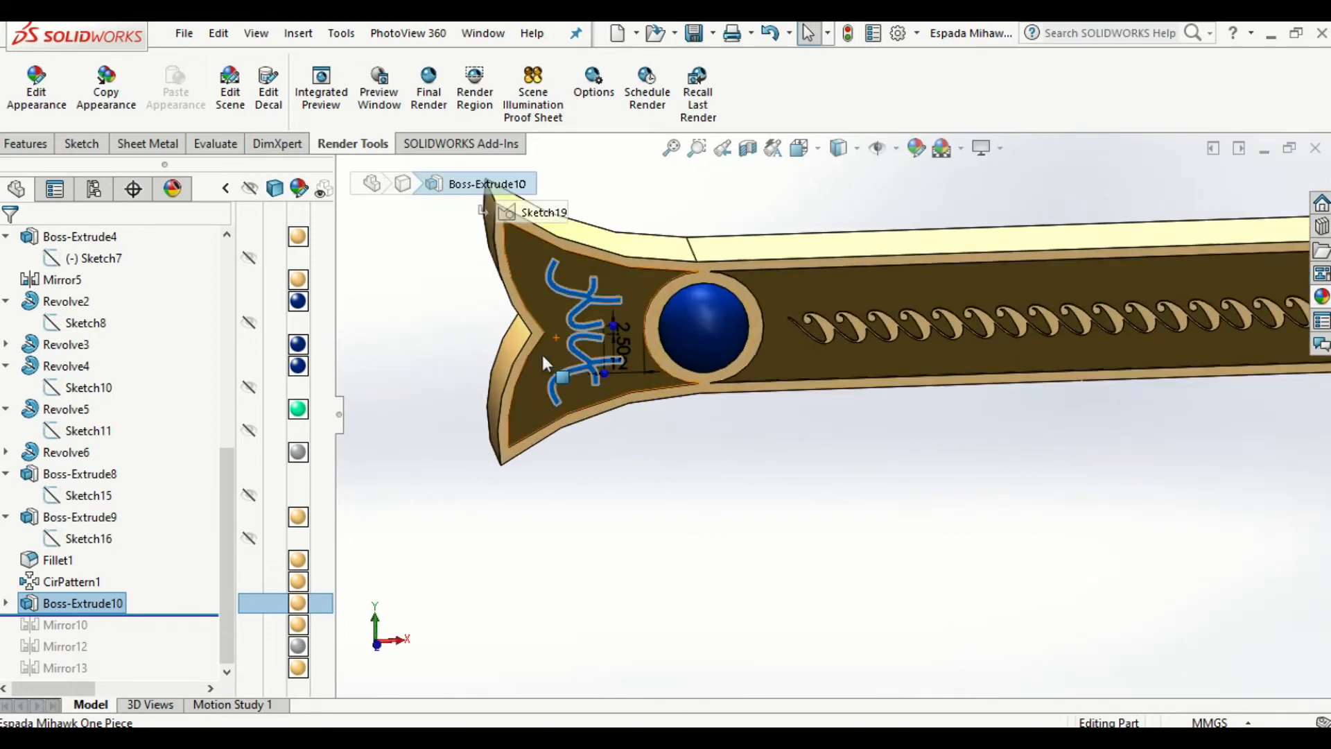
pyautogui.scroll(-2, 542, 355)
# - Open Sketch19 under Boss-Extrude10 for editing, examine the emblem's curved profiles and dimensions, and exit the sketch
pyautogui.click(6, 604)
pyautogui.click(96, 624)
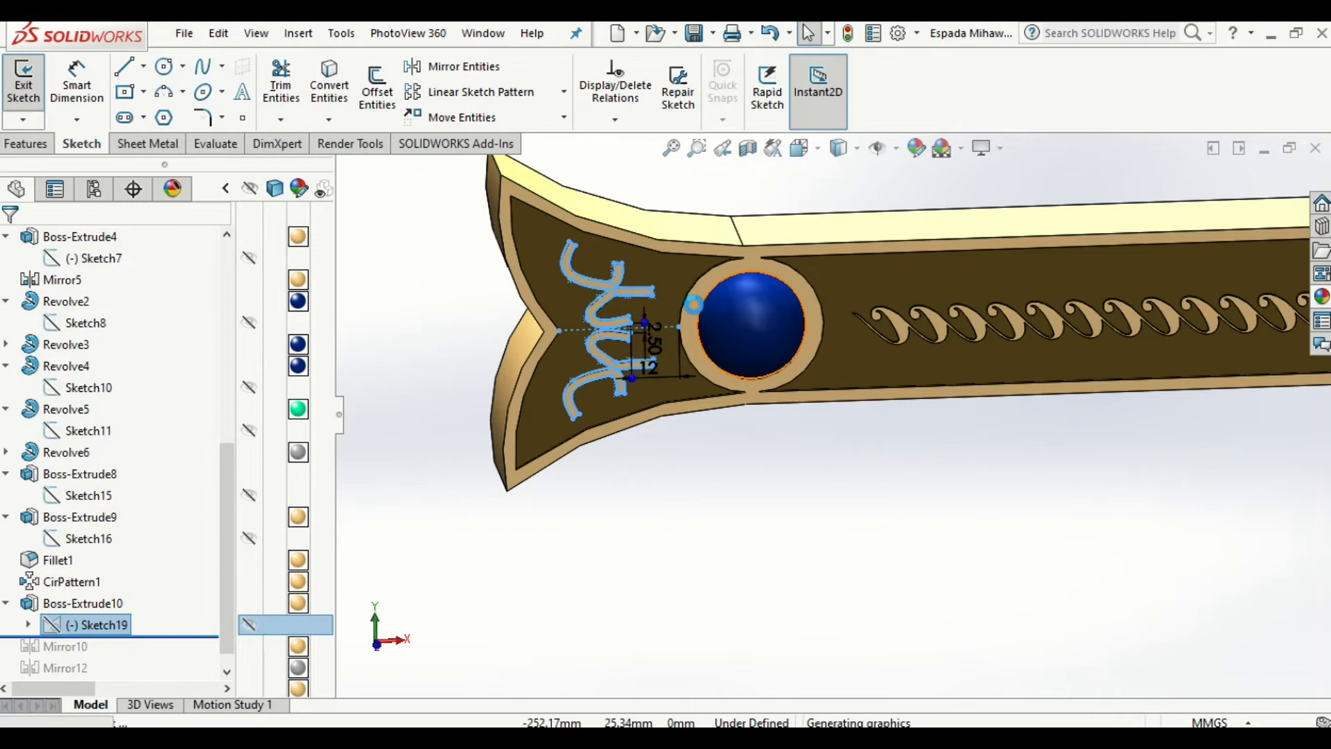
pyautogui.scroll(-2, 662, 306)
pyautogui.scroll(-4, 660, 306)
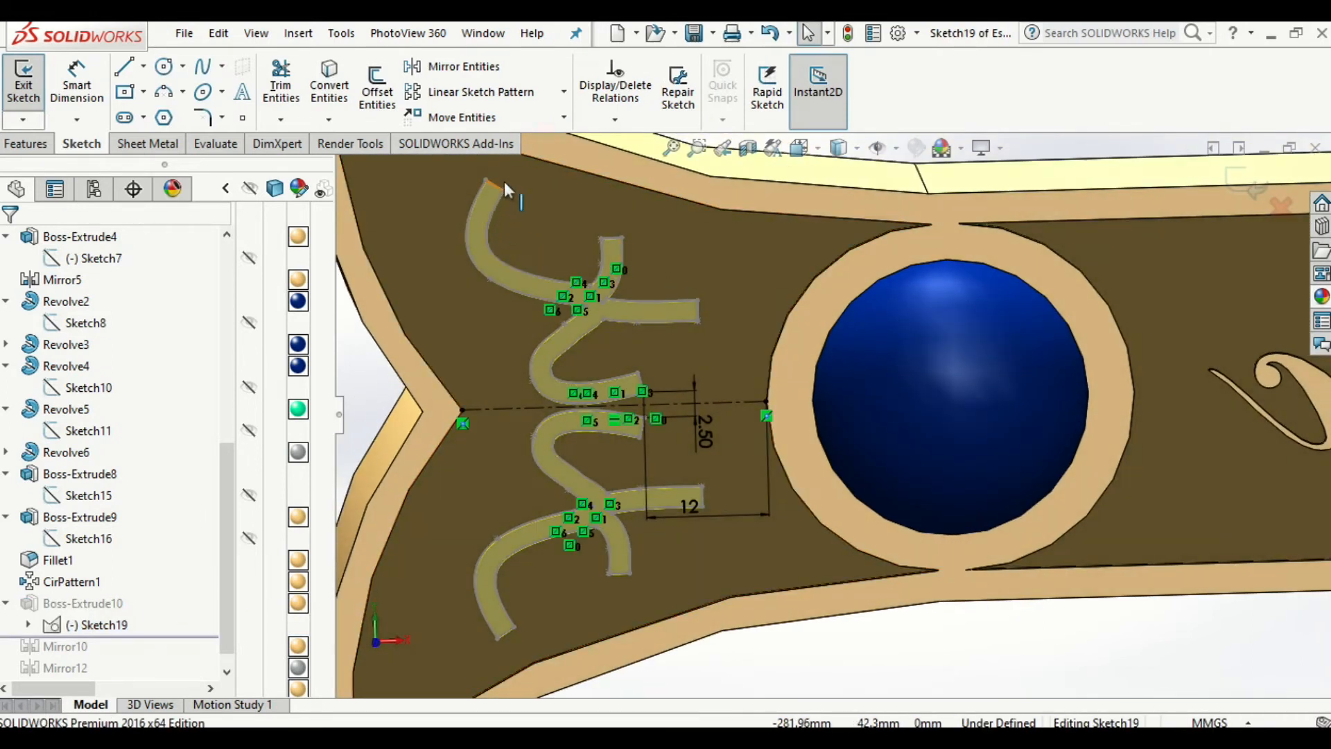
pyautogui.scroll(4, 677, 388)
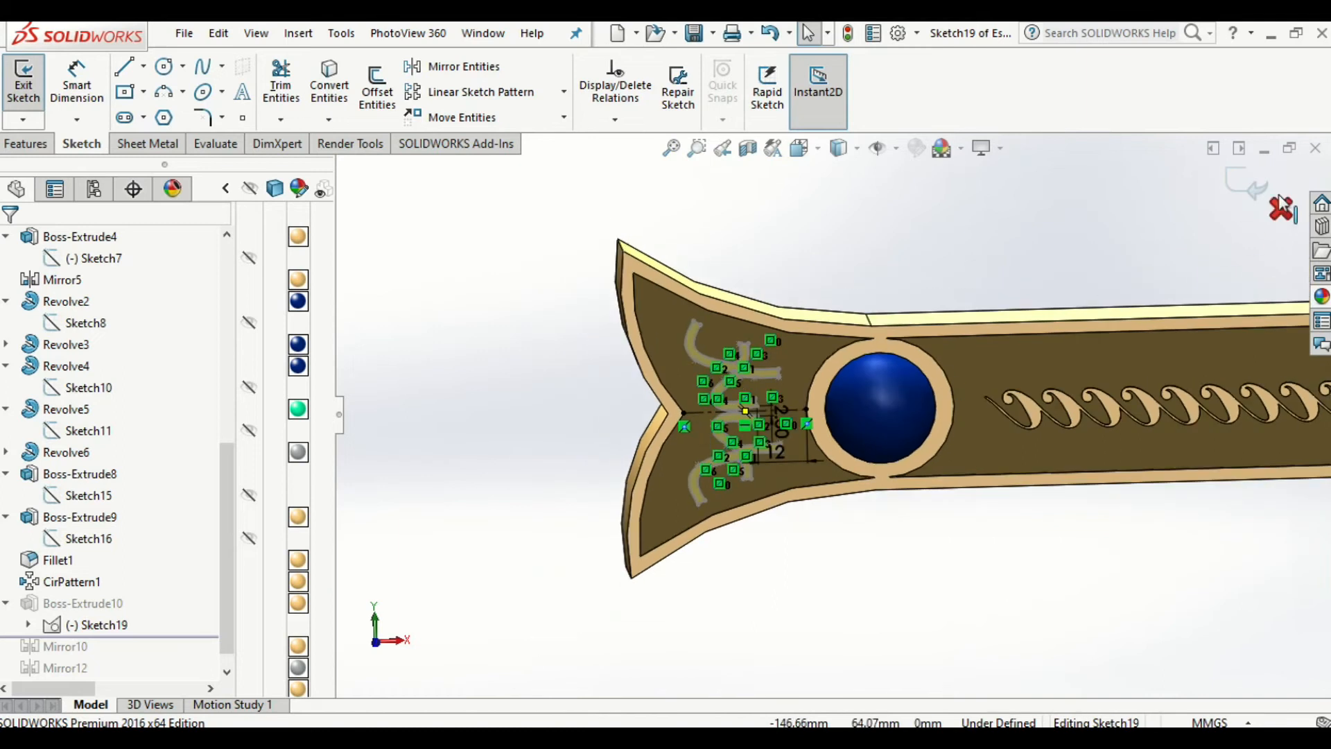
pyautogui.click(1249, 186)
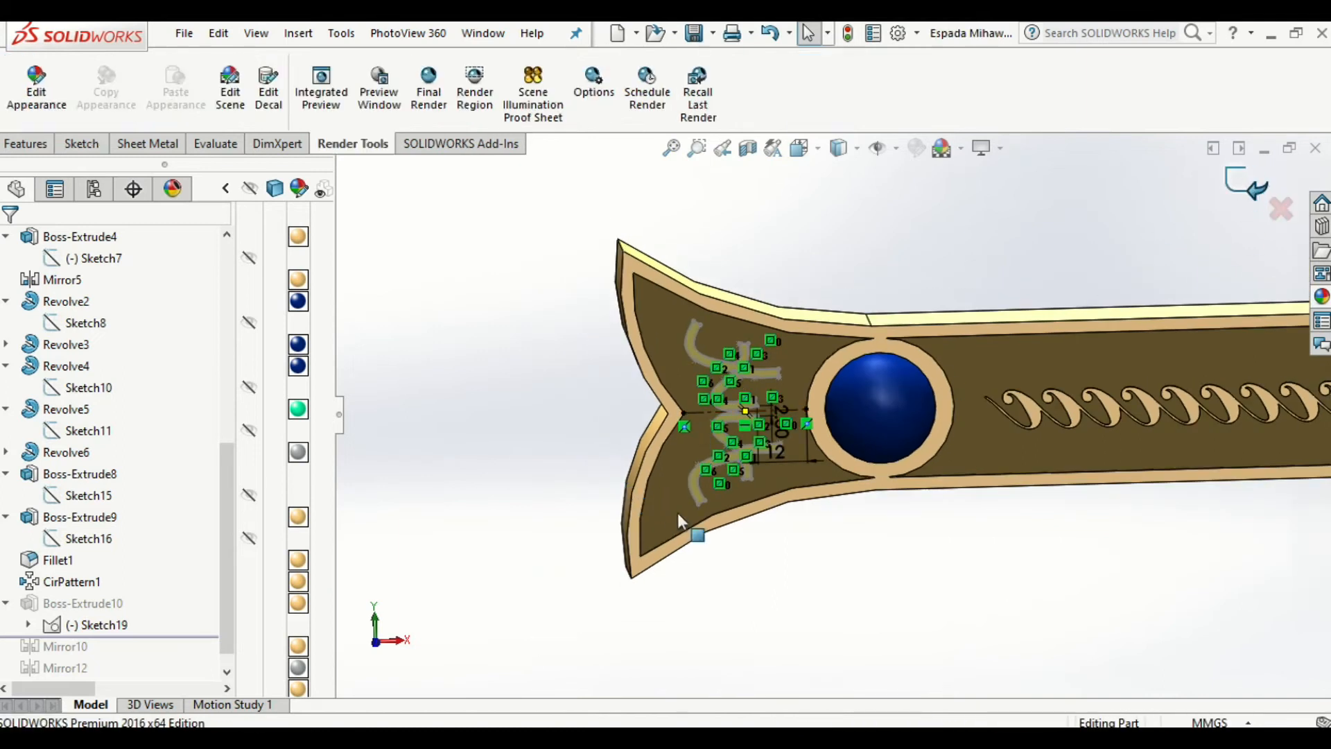
# - Open the Boss-Extrude10 definition, review its end condition, target face and selected contours on the guard end, and close it without changes
pyautogui.moveTo(701, 544)
pyautogui.mouseDown(button='middle')
pyautogui.moveTo(722, 558)
pyautogui.moveTo(322, 596)
pyautogui.mouseUp(button='middle')
pyautogui.click(83, 602)
pyautogui.scroll(-3, 758, 461)
pyautogui.moveTo(754, 455); pyautogui.dragTo(764, 536, button='middle')
pyautogui.scroll(3, 778, 480)
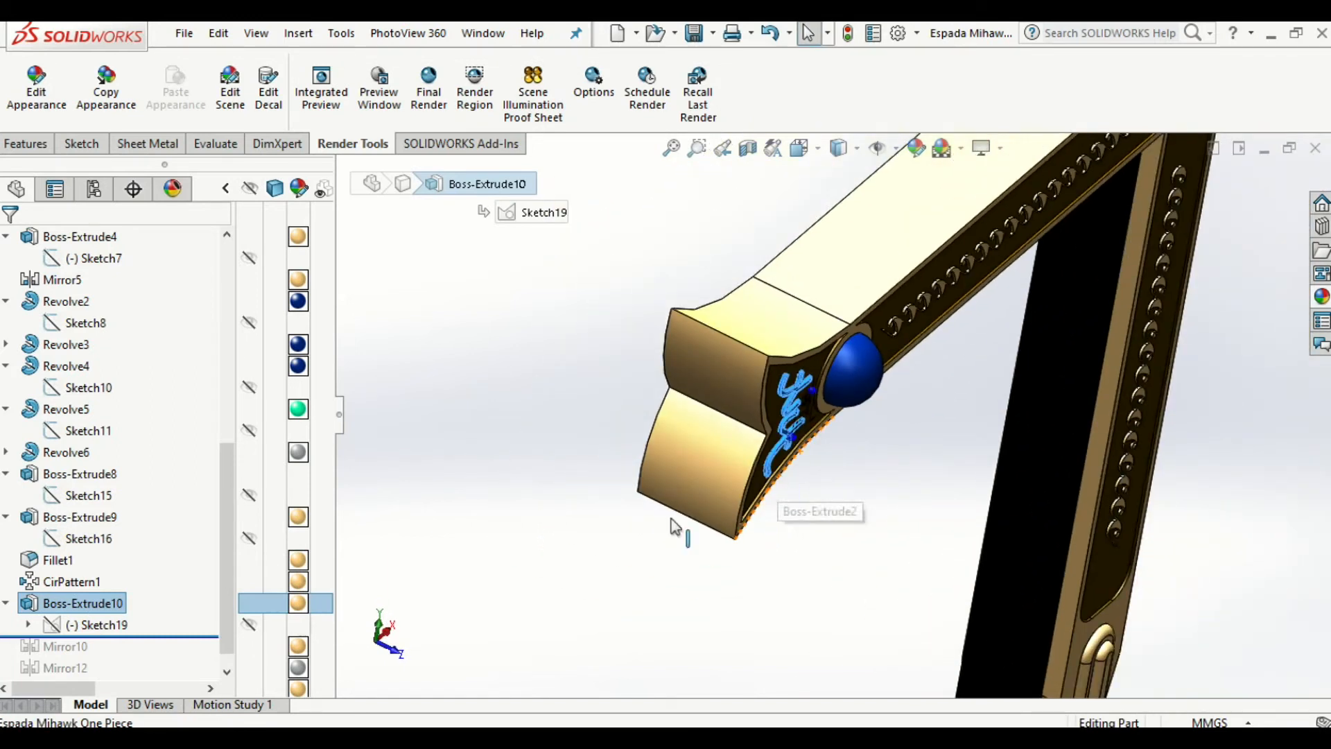
pyautogui.rightClick(82, 602)
pyautogui.click(122, 272)
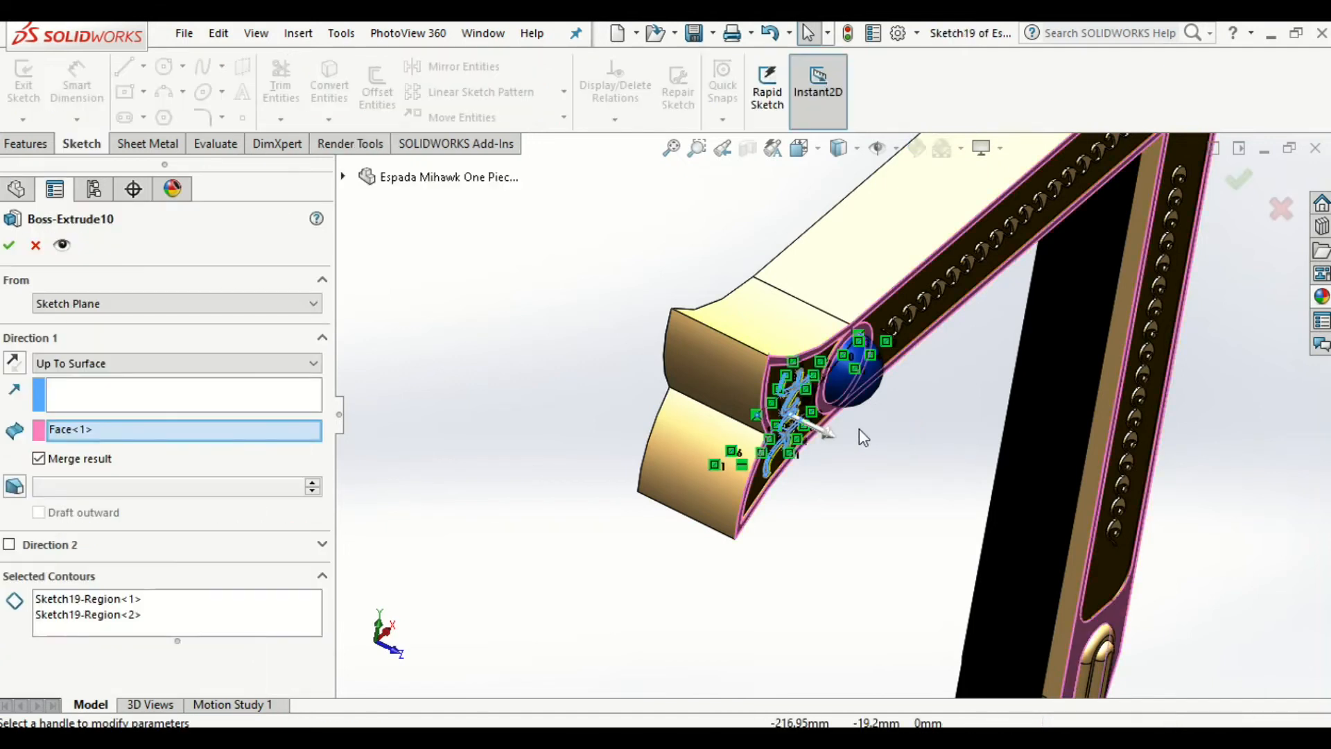
pyautogui.click(147, 430)
pyautogui.scroll(-4, 873, 404)
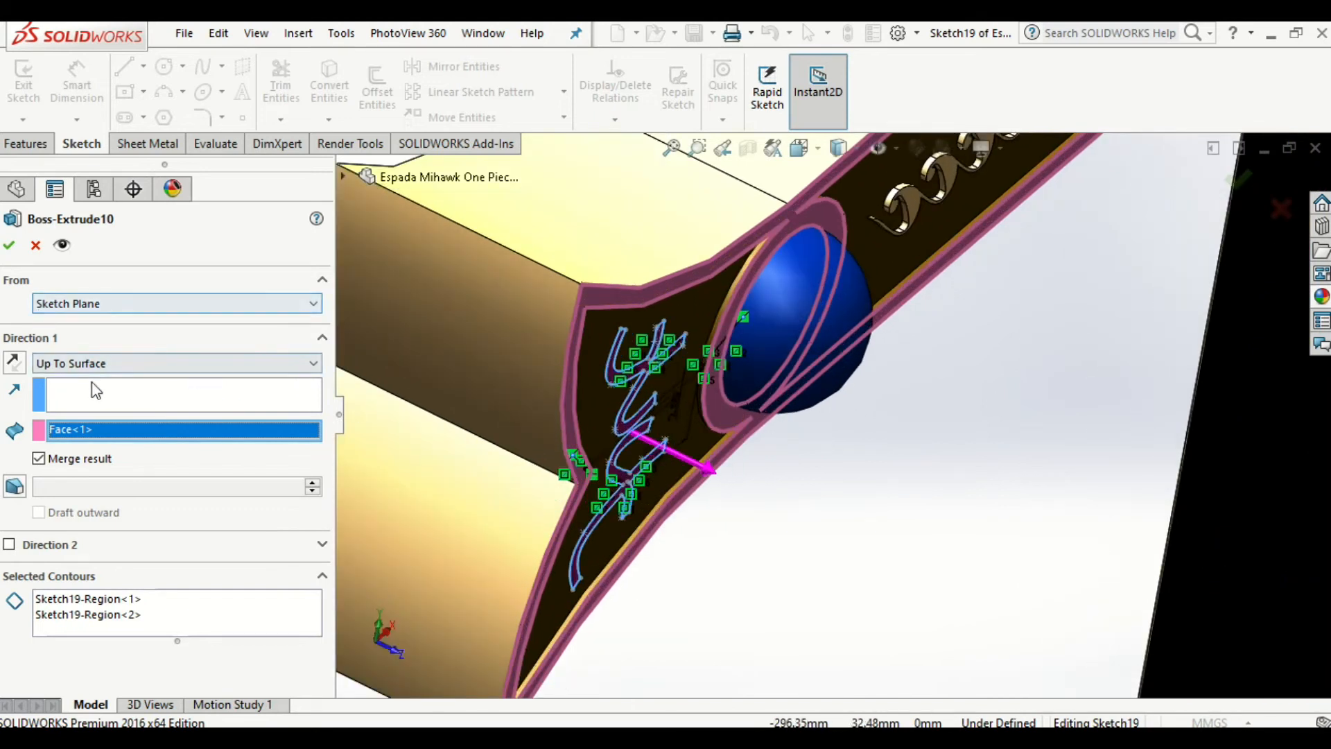
pyautogui.click(9, 245)
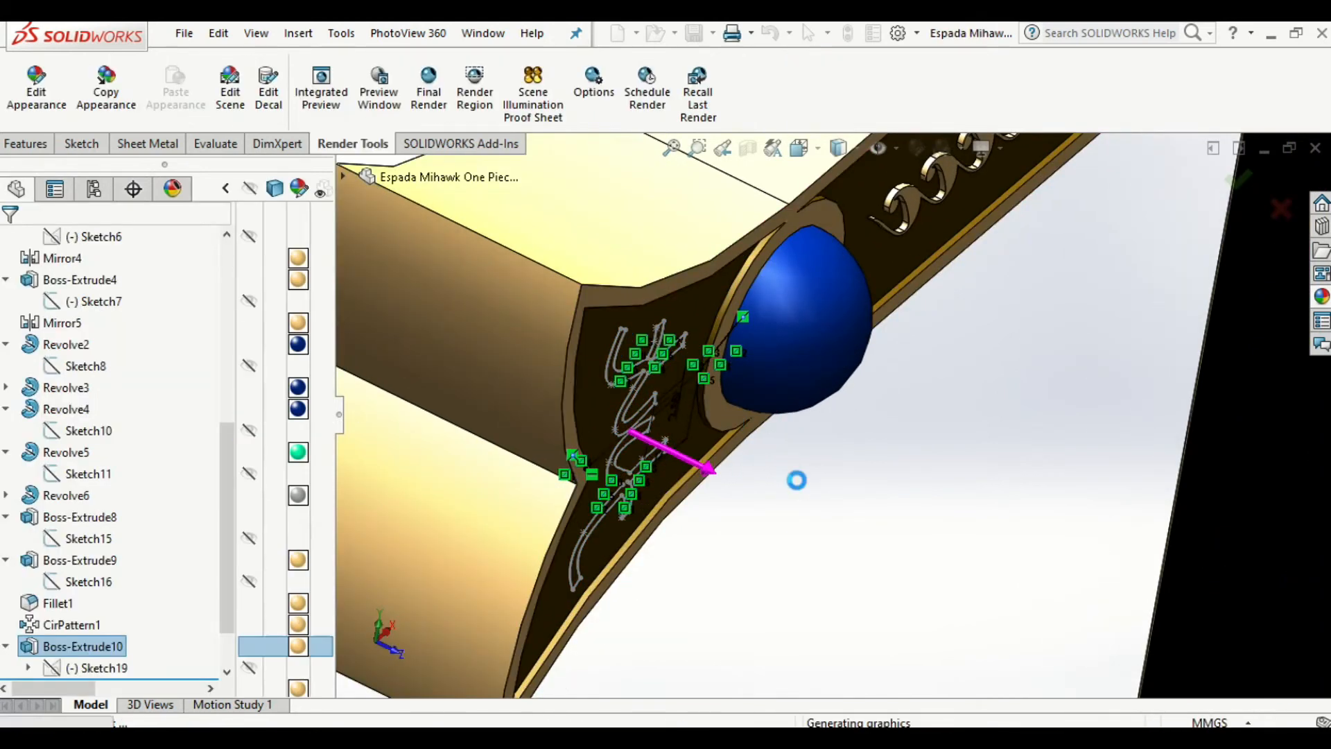
# - Roll the feature history forward to include Mirror10 and inspect the emblem mirrored to the opposite end of the crossguard
pyautogui.scroll(9, 798, 484)
pyautogui.moveTo(809, 498)
pyautogui.mouseDown(button='middle')
pyautogui.moveTo(824, 464)
pyautogui.moveTo(795, 497)
pyautogui.mouseUp(button='middle')
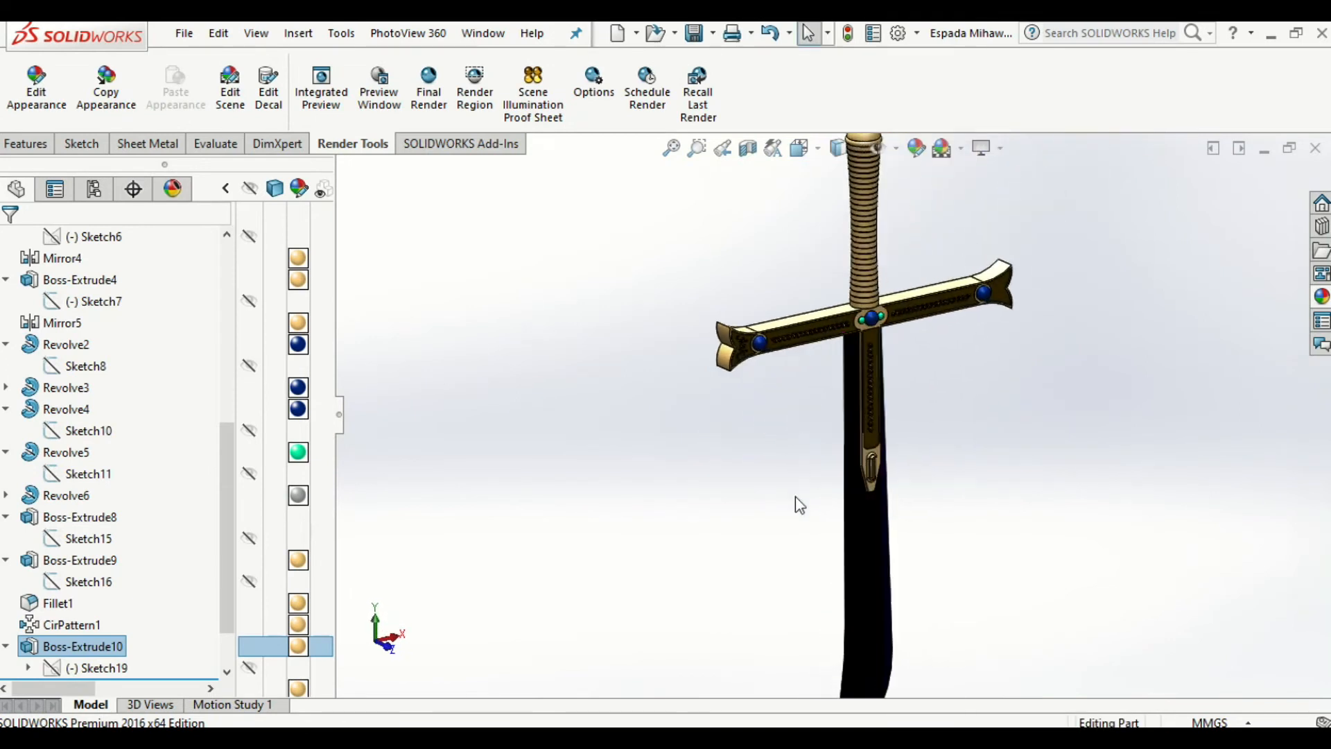
pyautogui.scroll(-1, 227, 606)
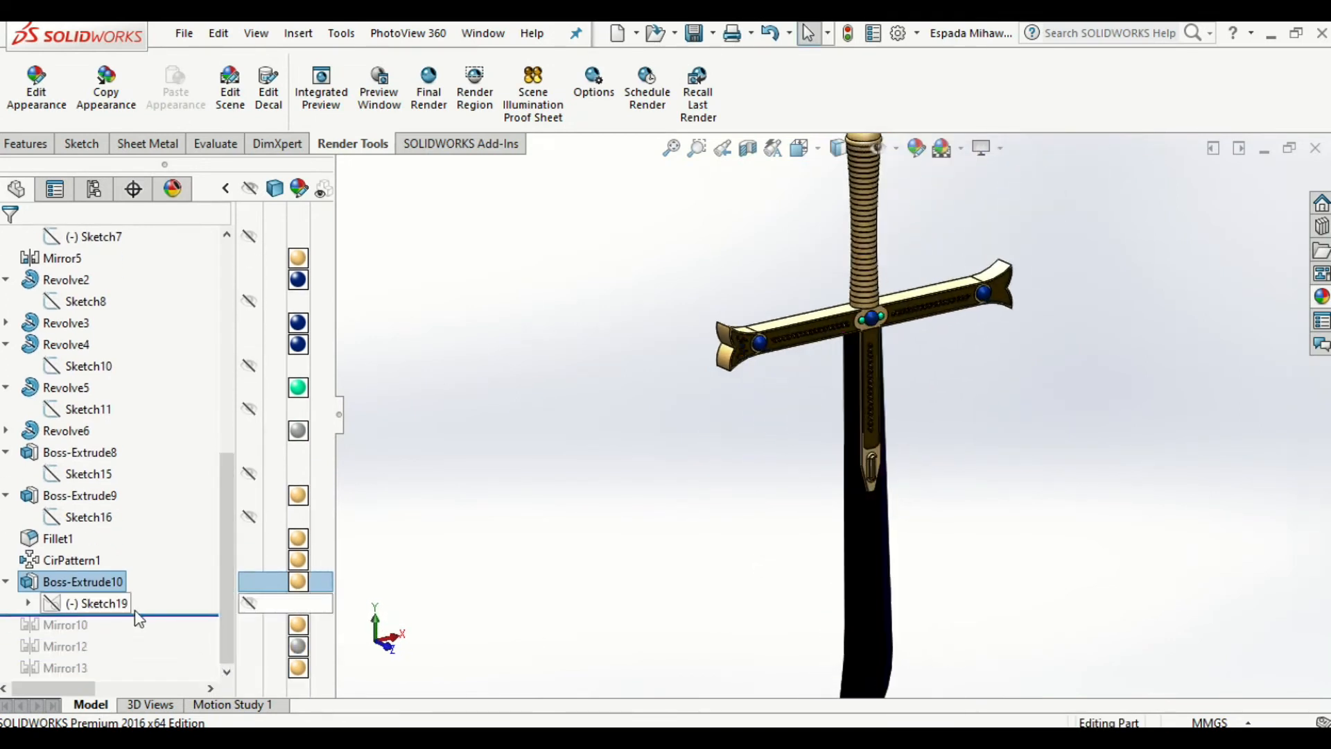
pyautogui.moveTo(152, 611); pyautogui.dragTo(143, 632)
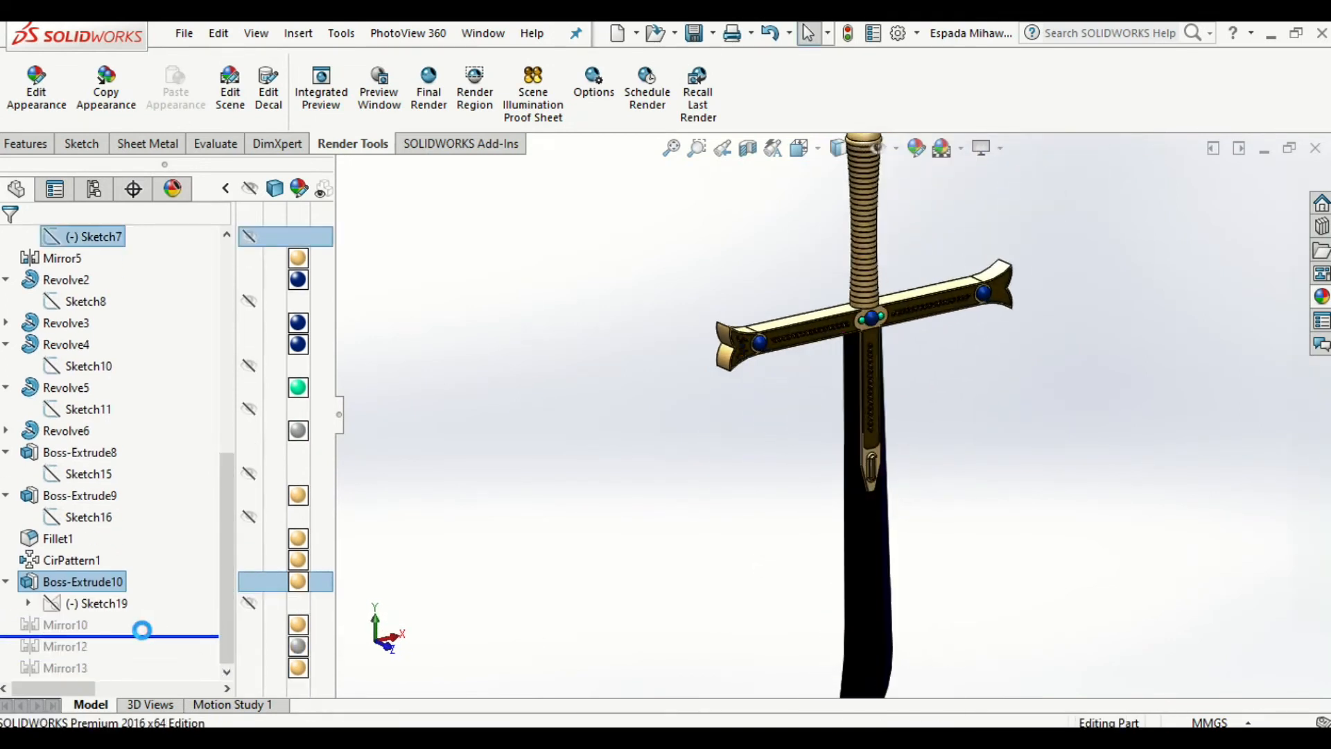
pyautogui.click(55, 628)
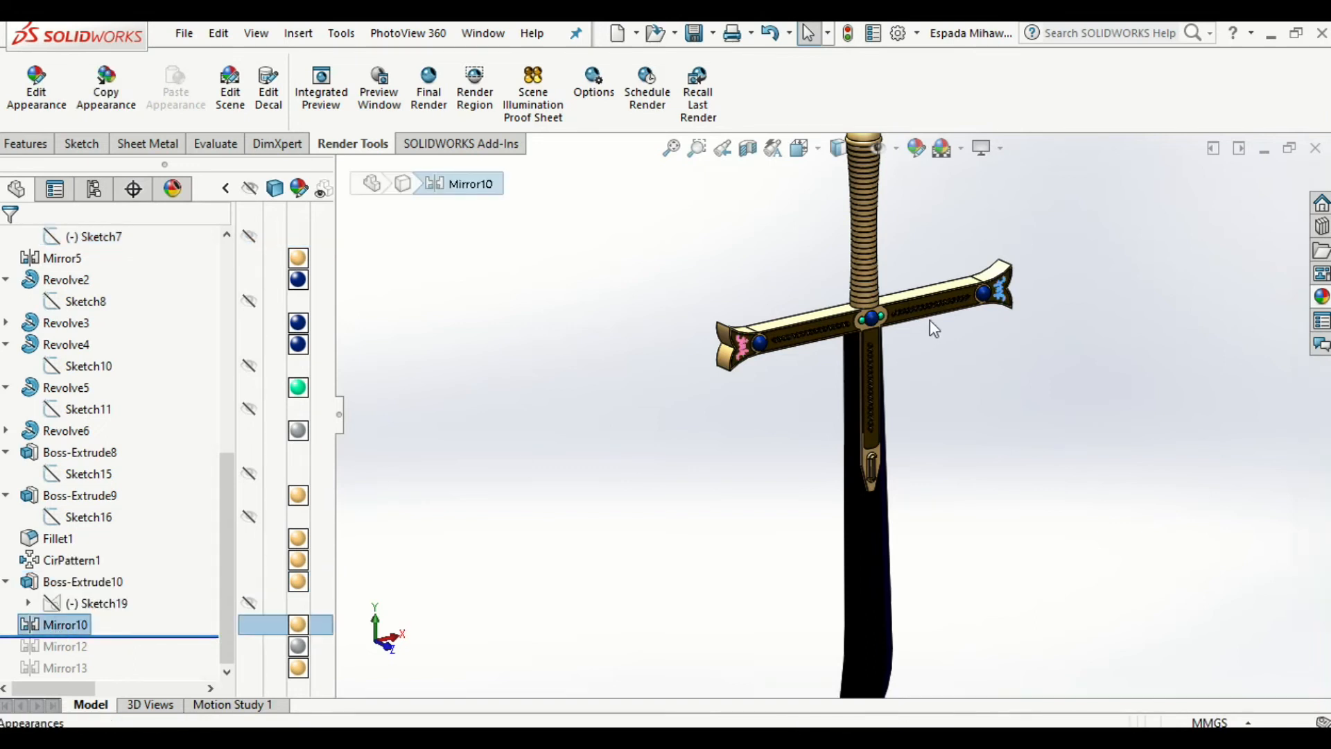
pyautogui.scroll(-2, 918, 354)
pyautogui.scroll(-2, 1007, 264)
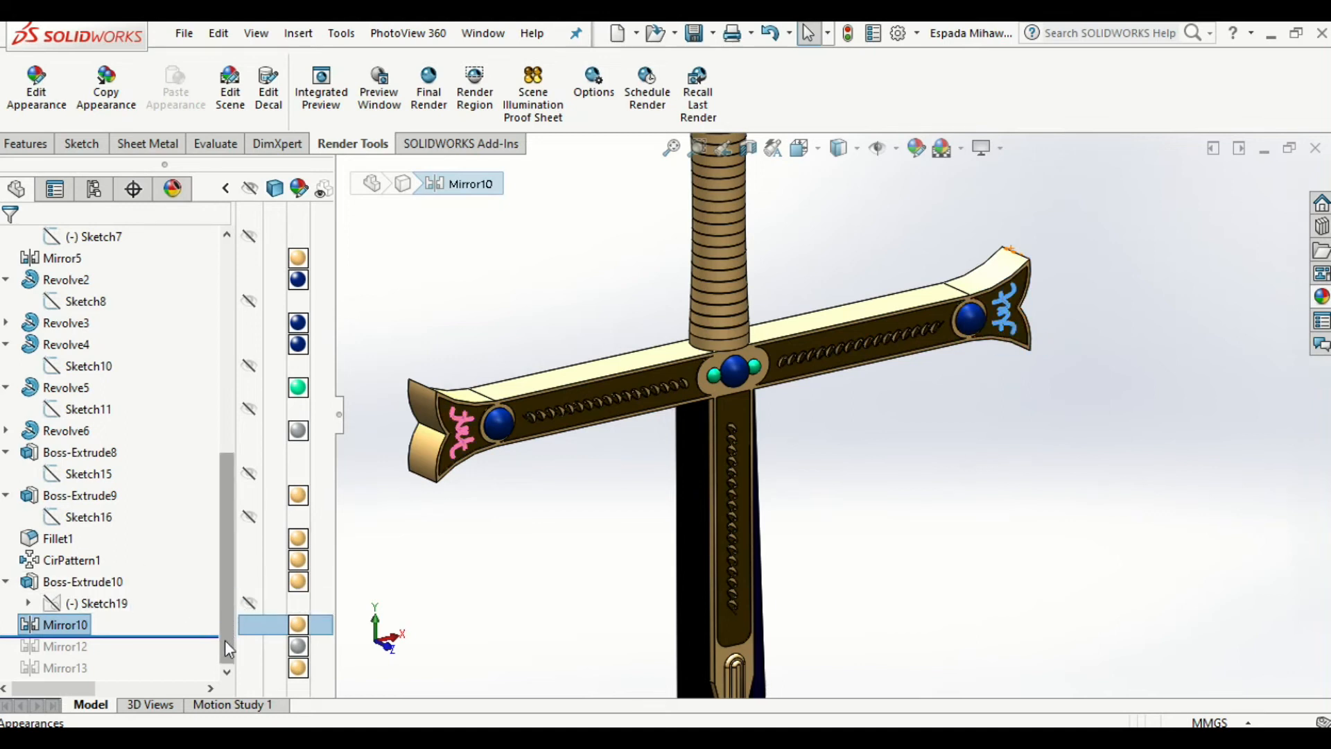
# - Roll the feature history forward to include Mirror12 and inspect the ornaments mirrored onto the sword's other side
pyautogui.moveTo(142, 636); pyautogui.dragTo(139, 650)
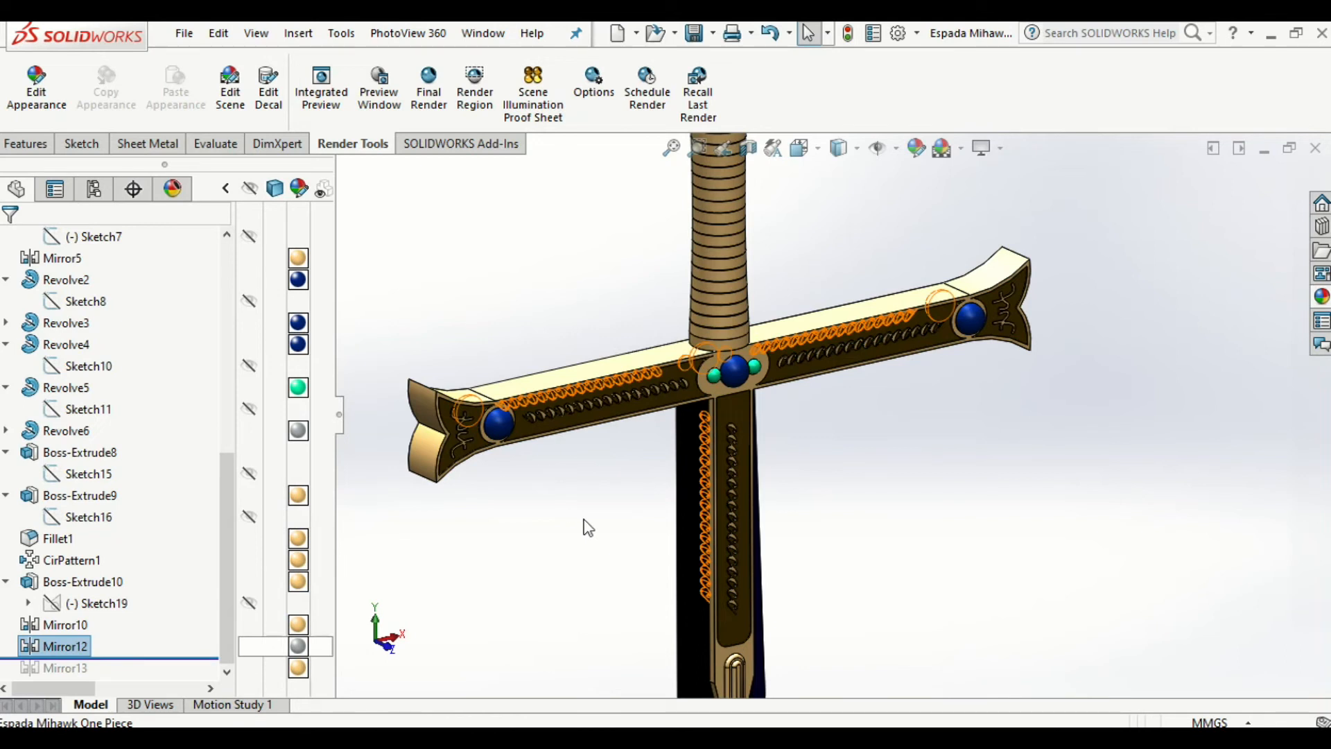
pyautogui.scroll(3, 580, 527)
pyautogui.moveTo(624, 547); pyautogui.dragTo(749, 678, button='middle')
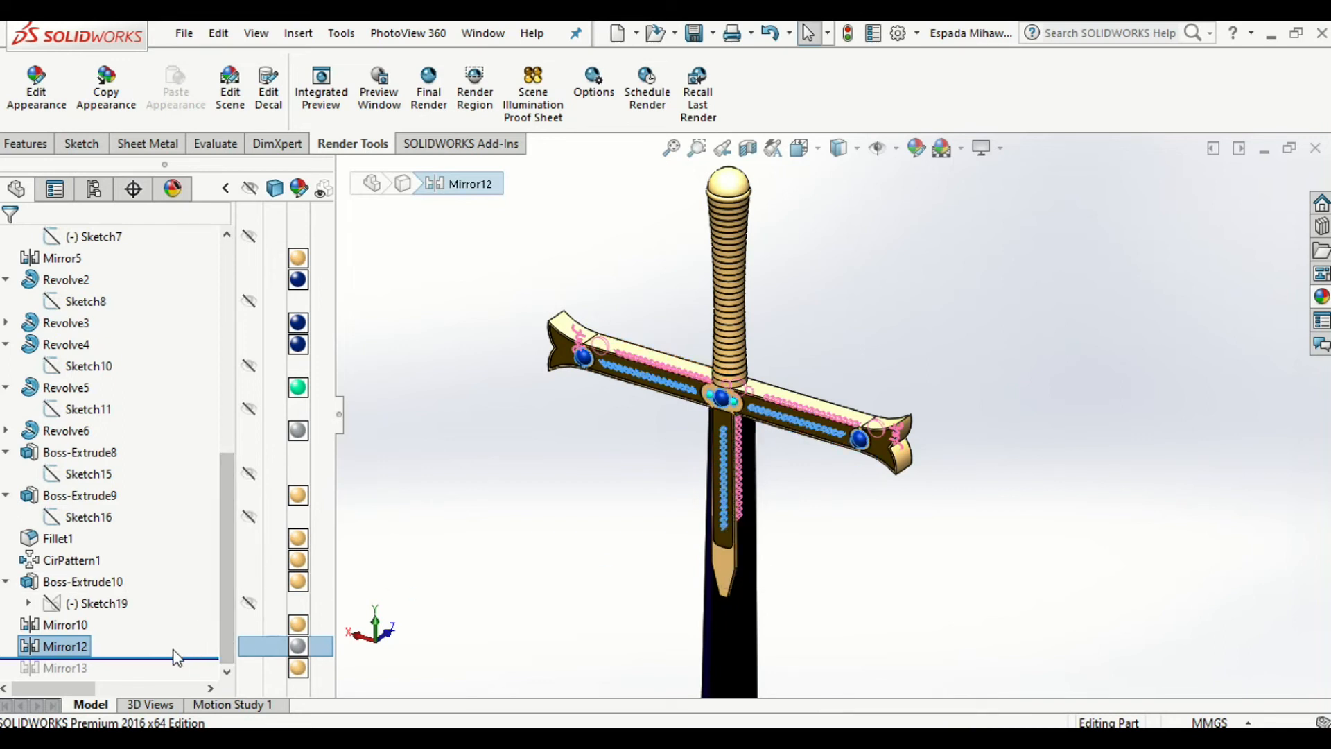
# - Roll the feature history forward past Mirror13, inspect the mirrored emblems and raised slot, and view the complete sword
pyautogui.moveTo(184, 657); pyautogui.dragTo(184, 680)
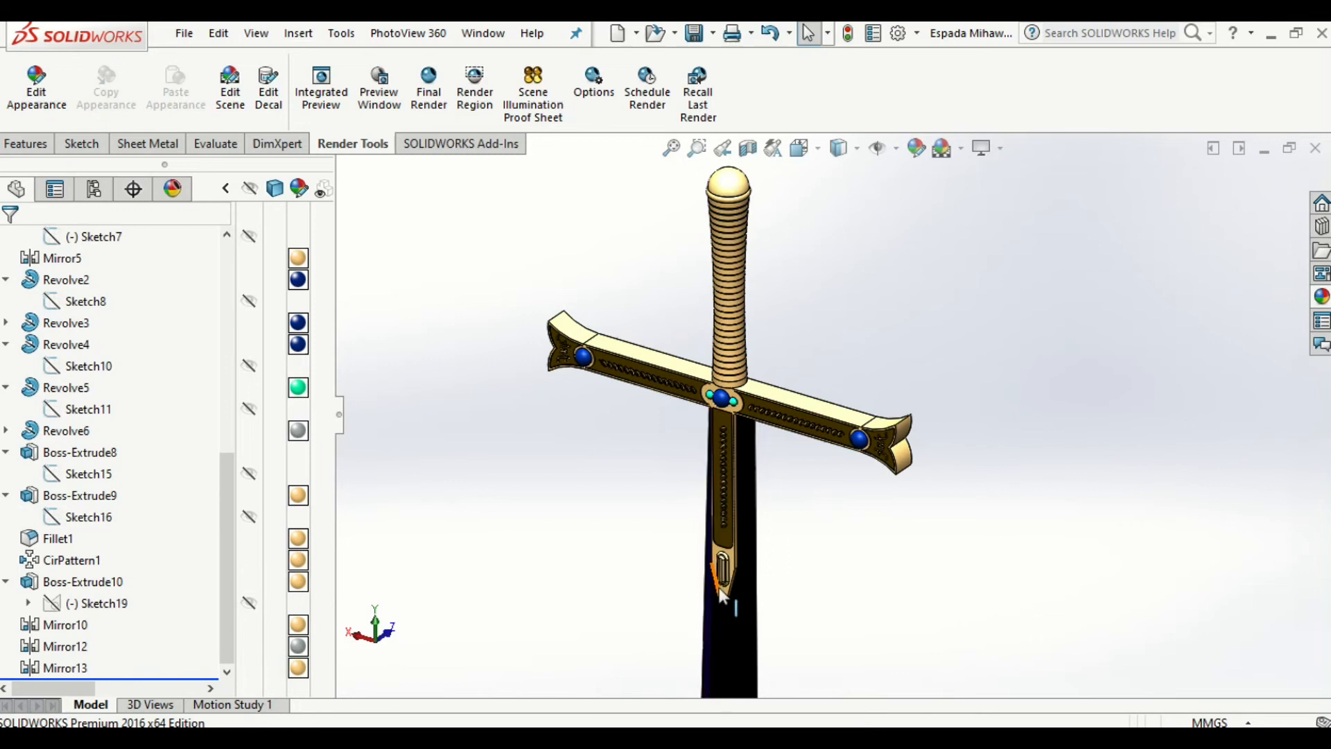
pyautogui.click(58, 667)
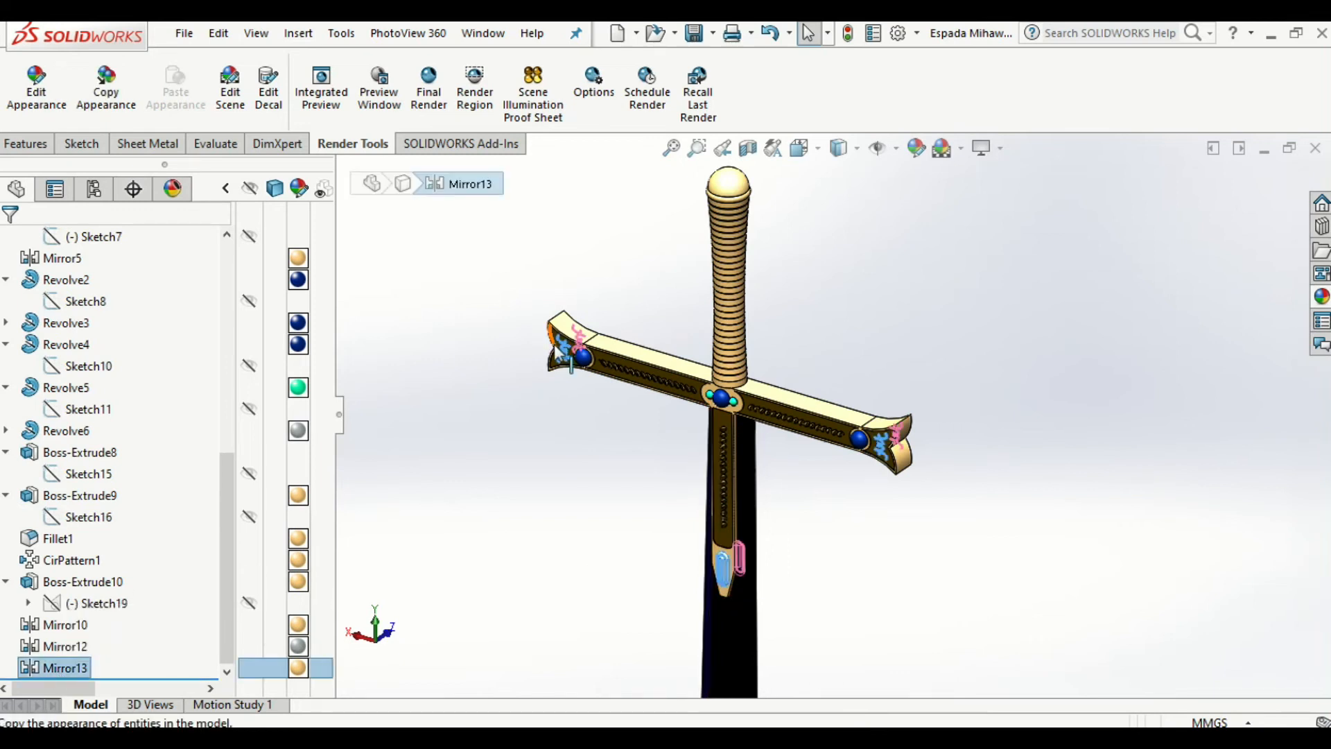
pyautogui.click(857, 525)
pyautogui.scroll(3, 857, 540)
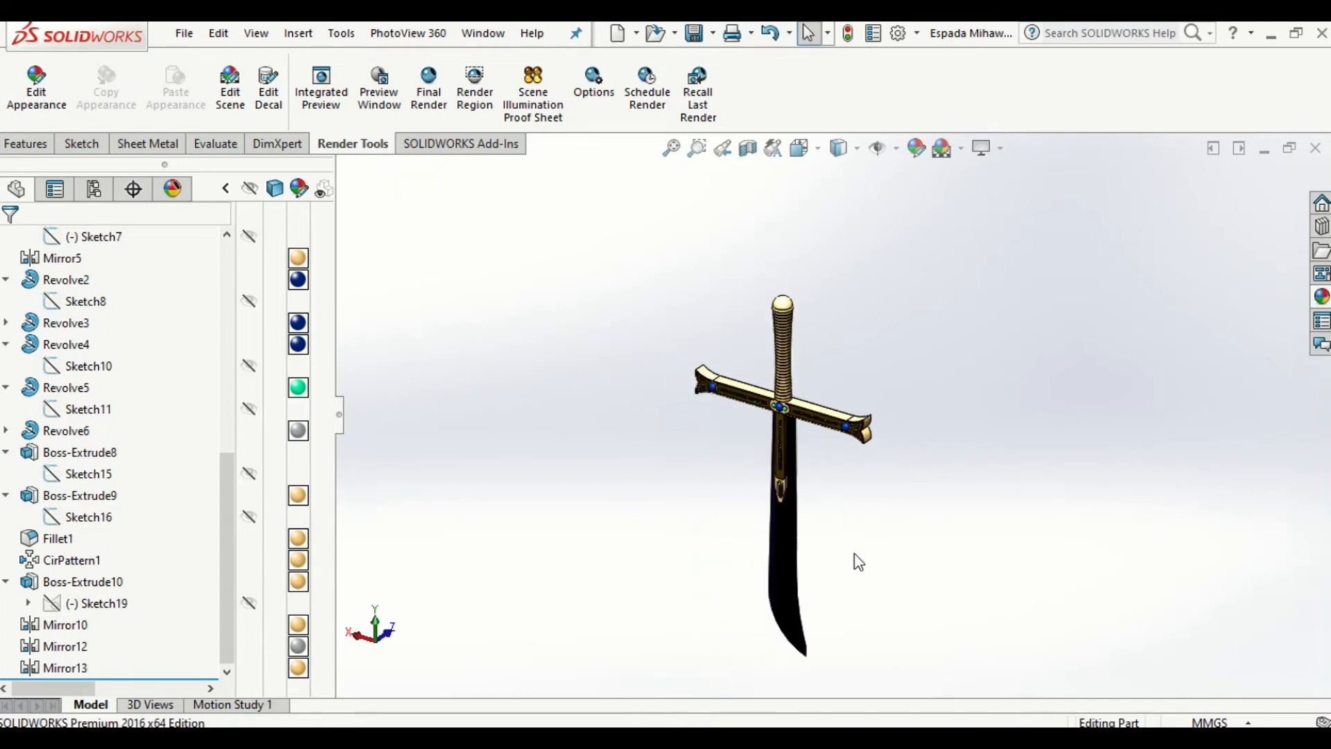
pyautogui.scroll(-2, 919, 553)
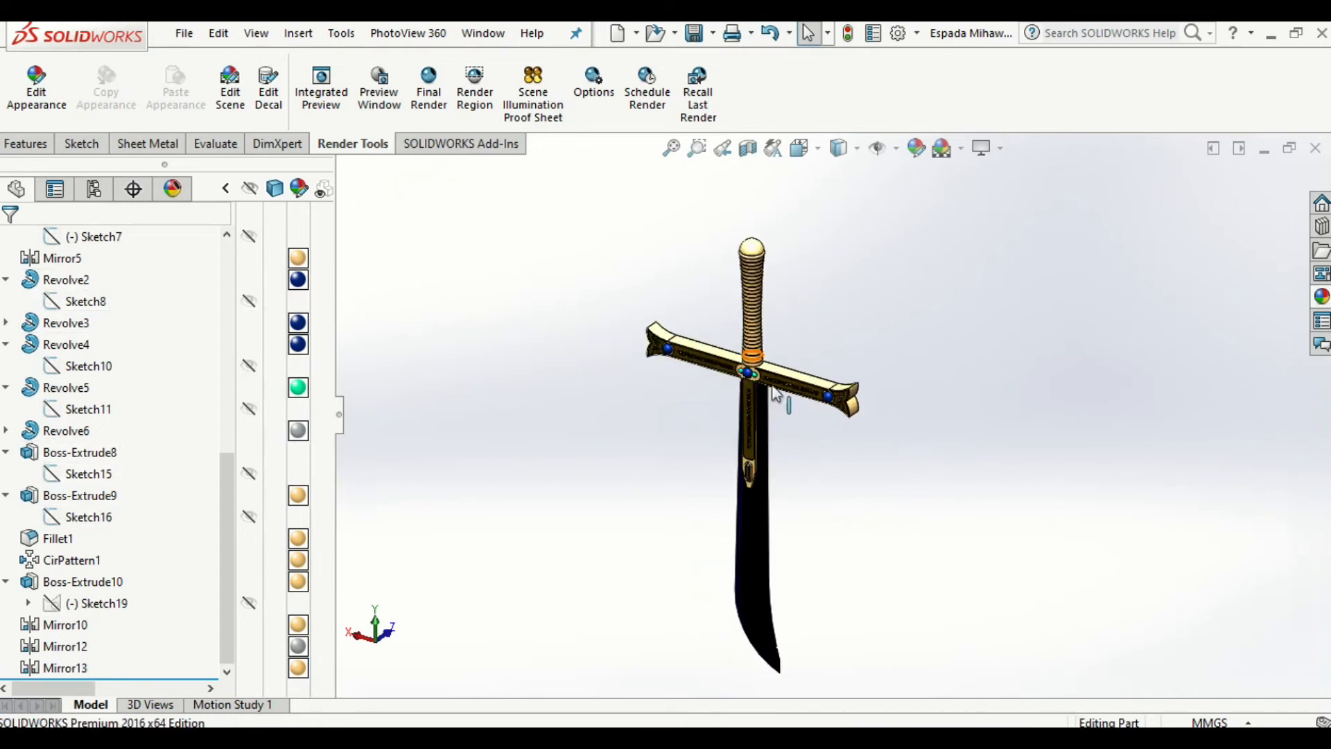
pyautogui.scroll(-1, 900, 541)
pyautogui.scroll(2, 900, 544)
pyautogui.scroll(-1, 895, 514)
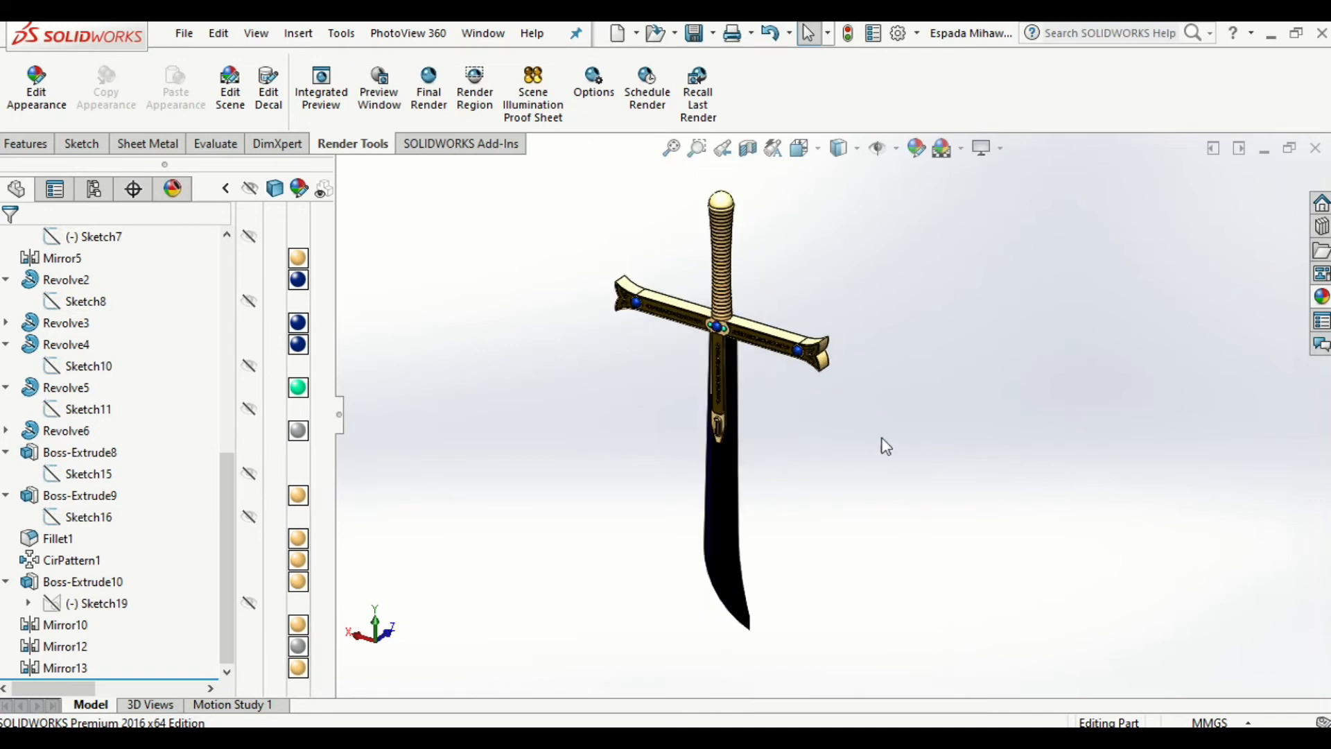
# - Preview the appearances assigned to the blade features Boss-Extrude1 and Mirror3 in the feature history
pyautogui.rightClick(300, 267)
pyautogui.click(528, 206)
pyautogui.scroll(4, 305, 267)
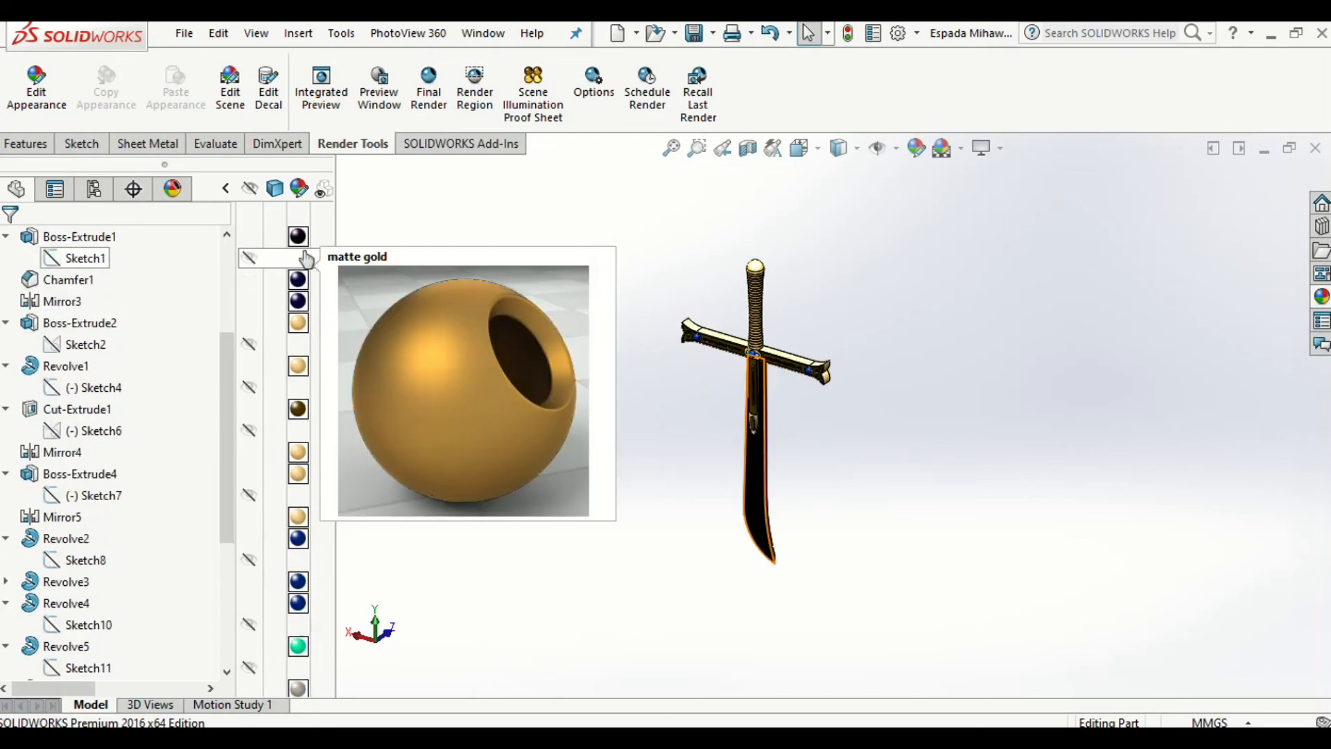
pyautogui.scroll(2, 308, 258)
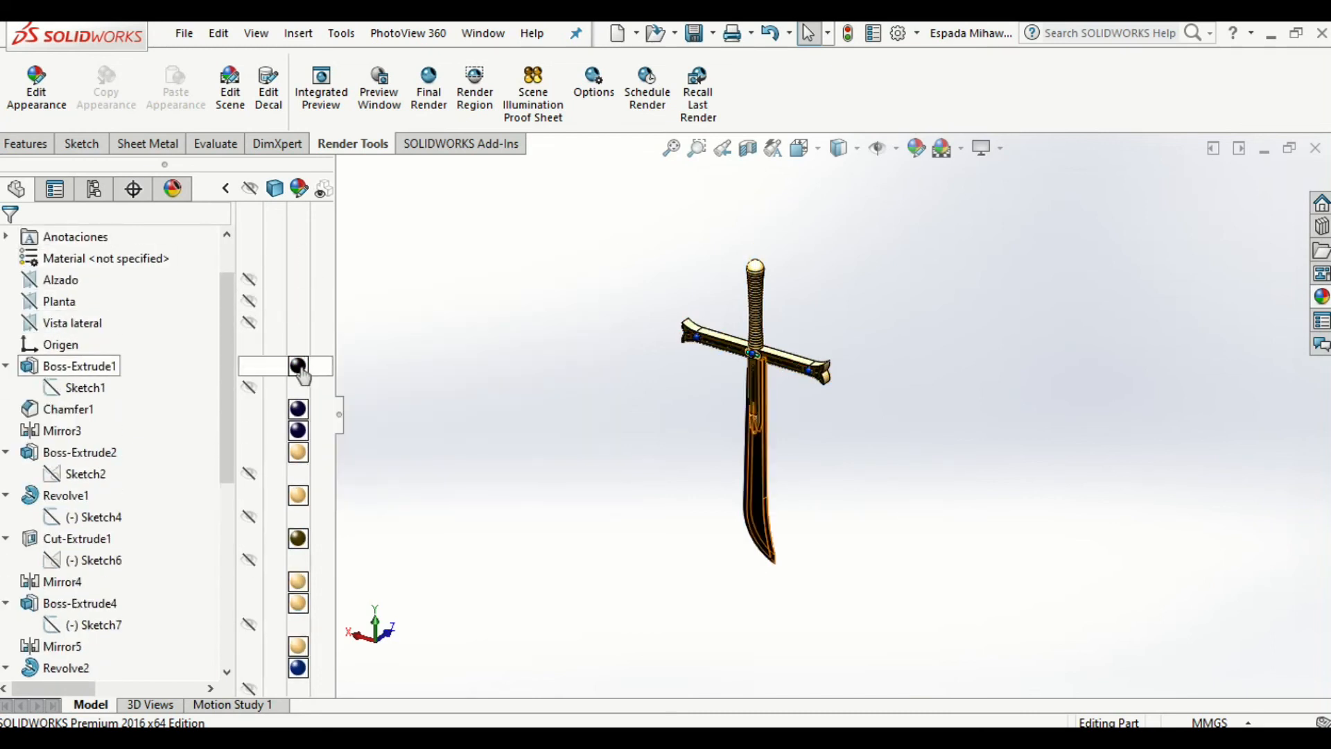
pyautogui.moveTo(303, 377)
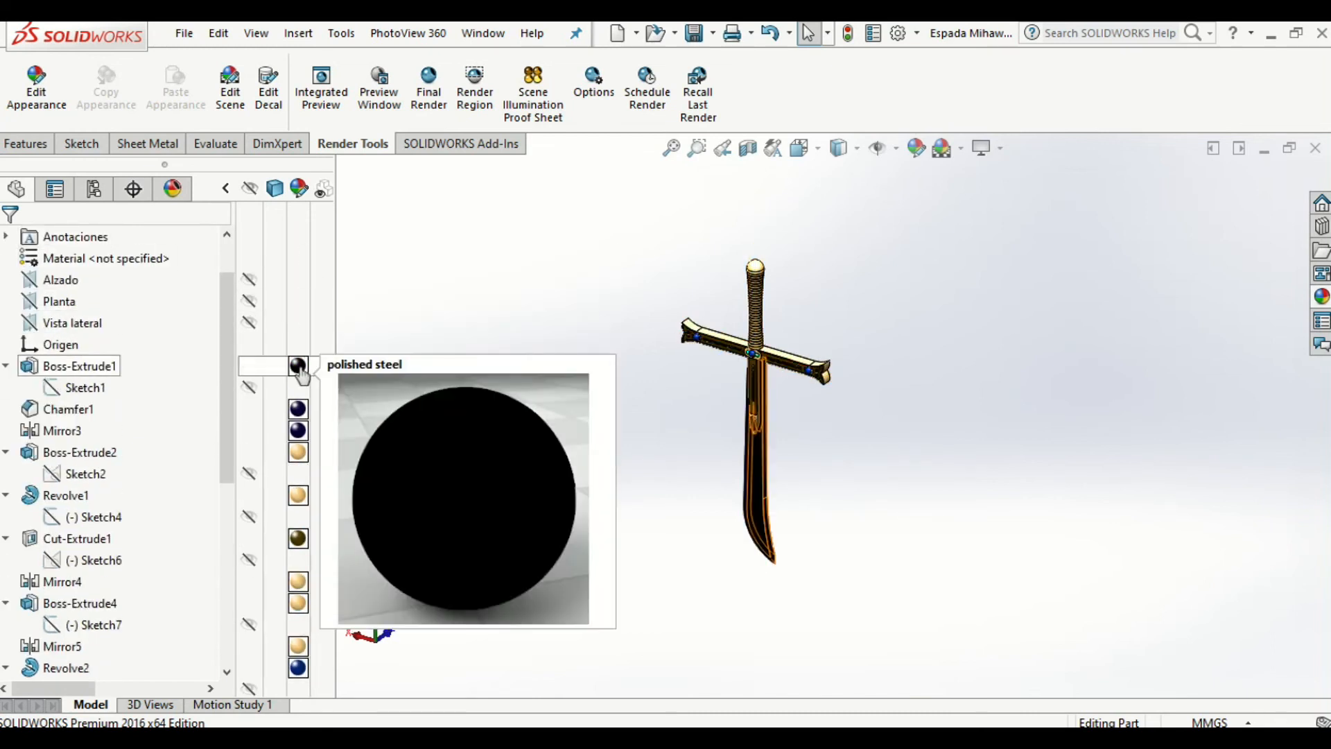
pyautogui.moveTo(303, 415)
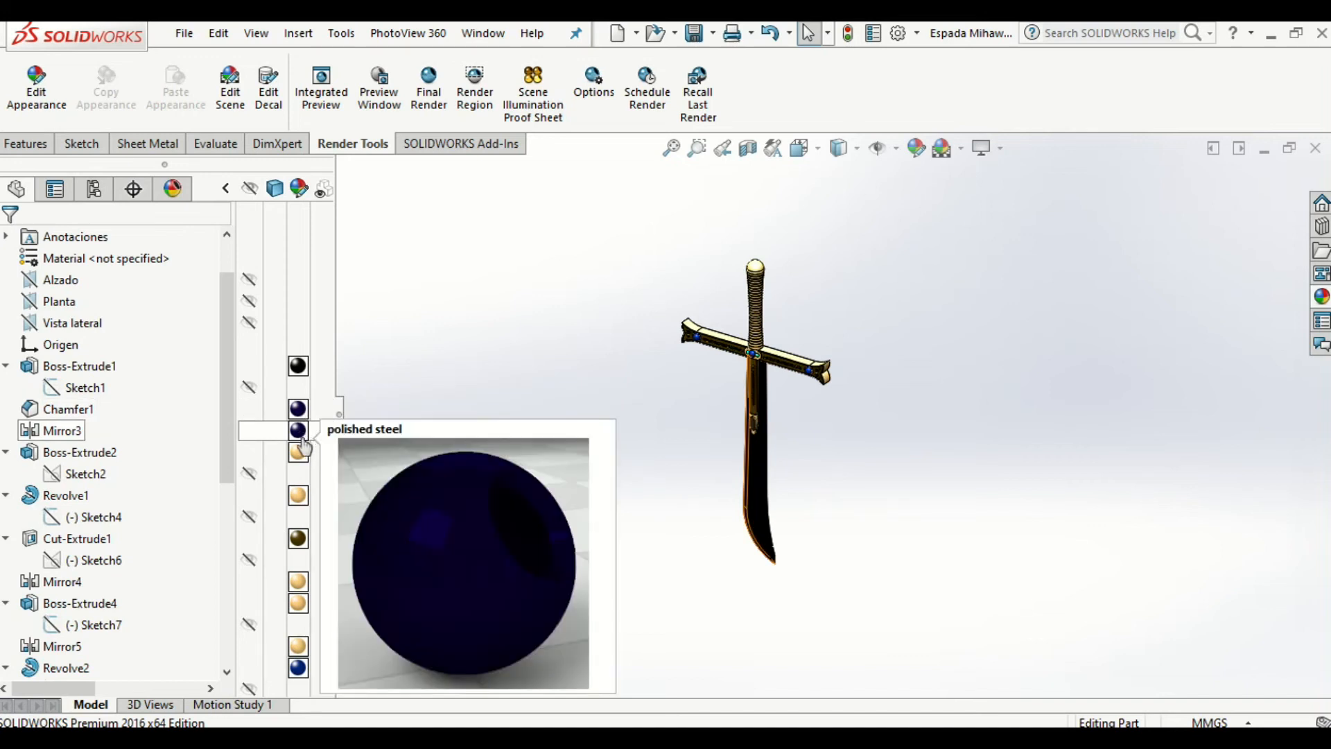
# - Preview the appearances assigned to the hilt features Boss-Extrude2 and Revolve1 in the feature history
pyautogui.moveTo(305, 460)
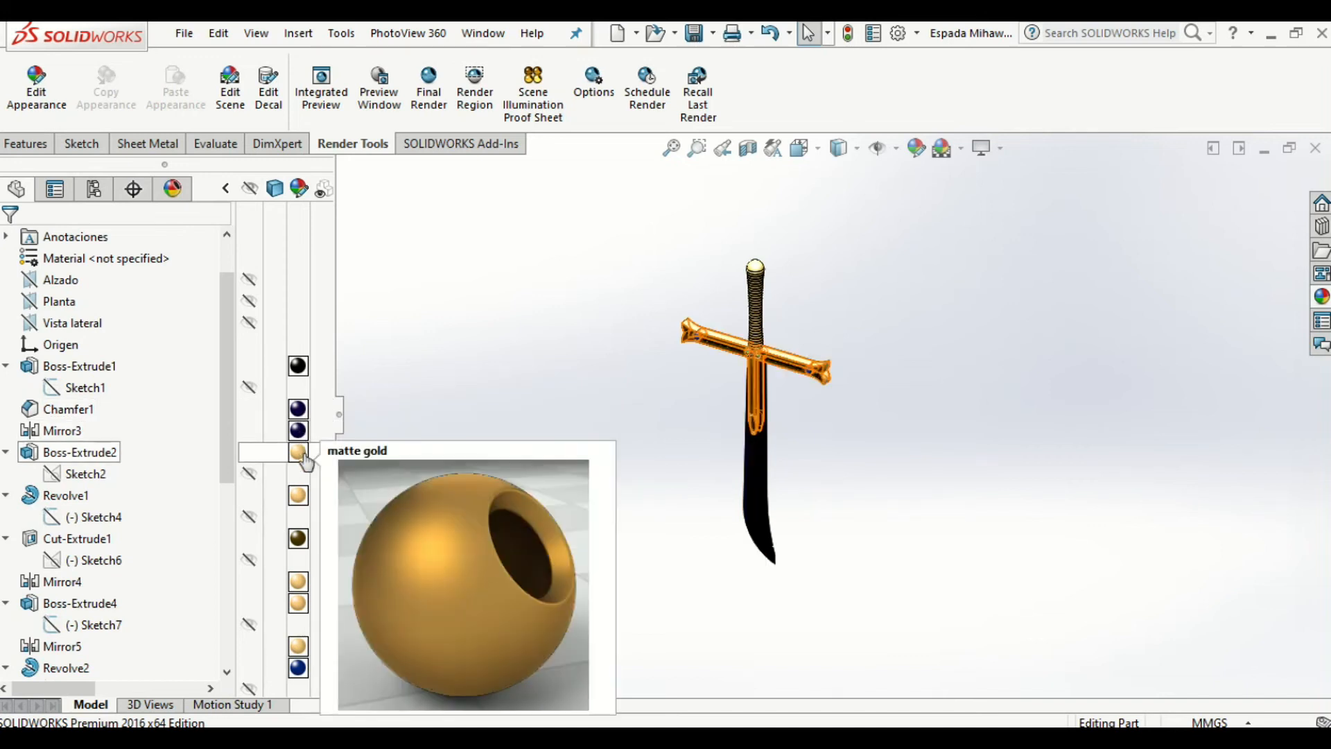
pyautogui.scroll(-2, 306, 459)
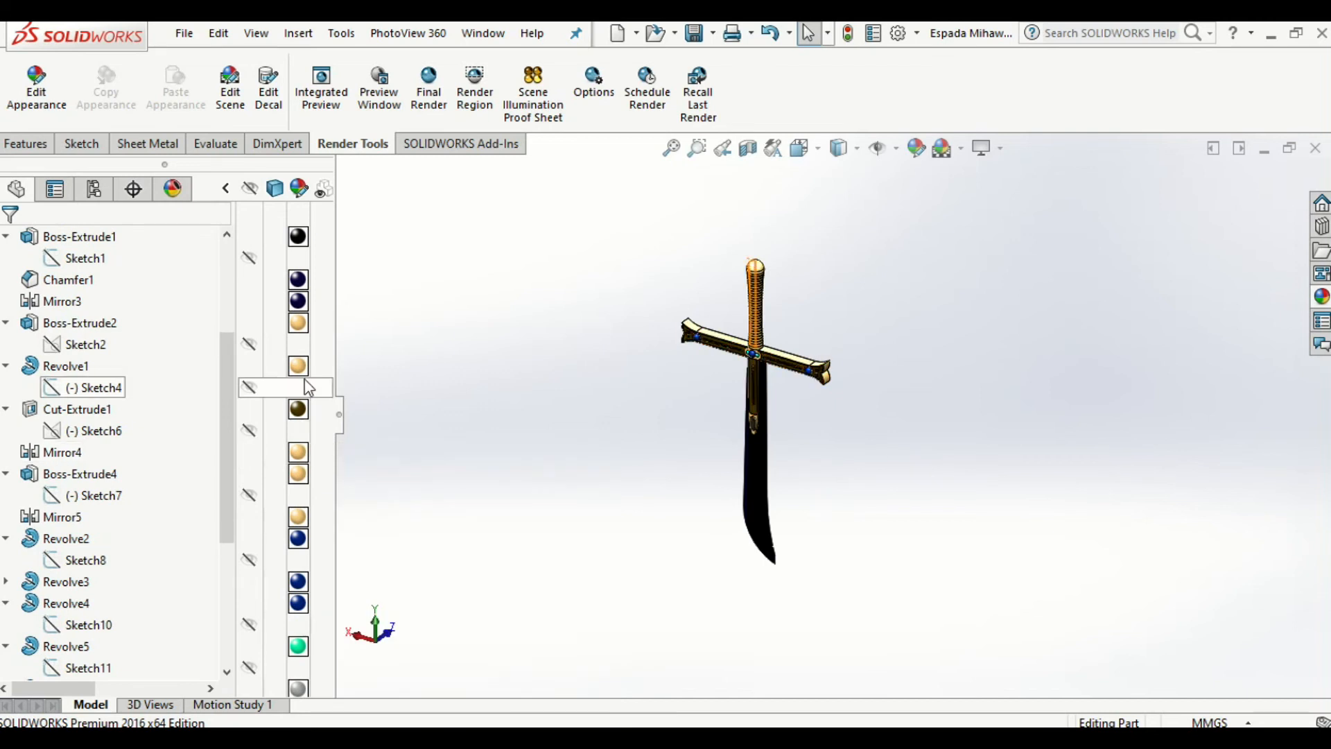
pyautogui.scroll(-5, 821, 350)
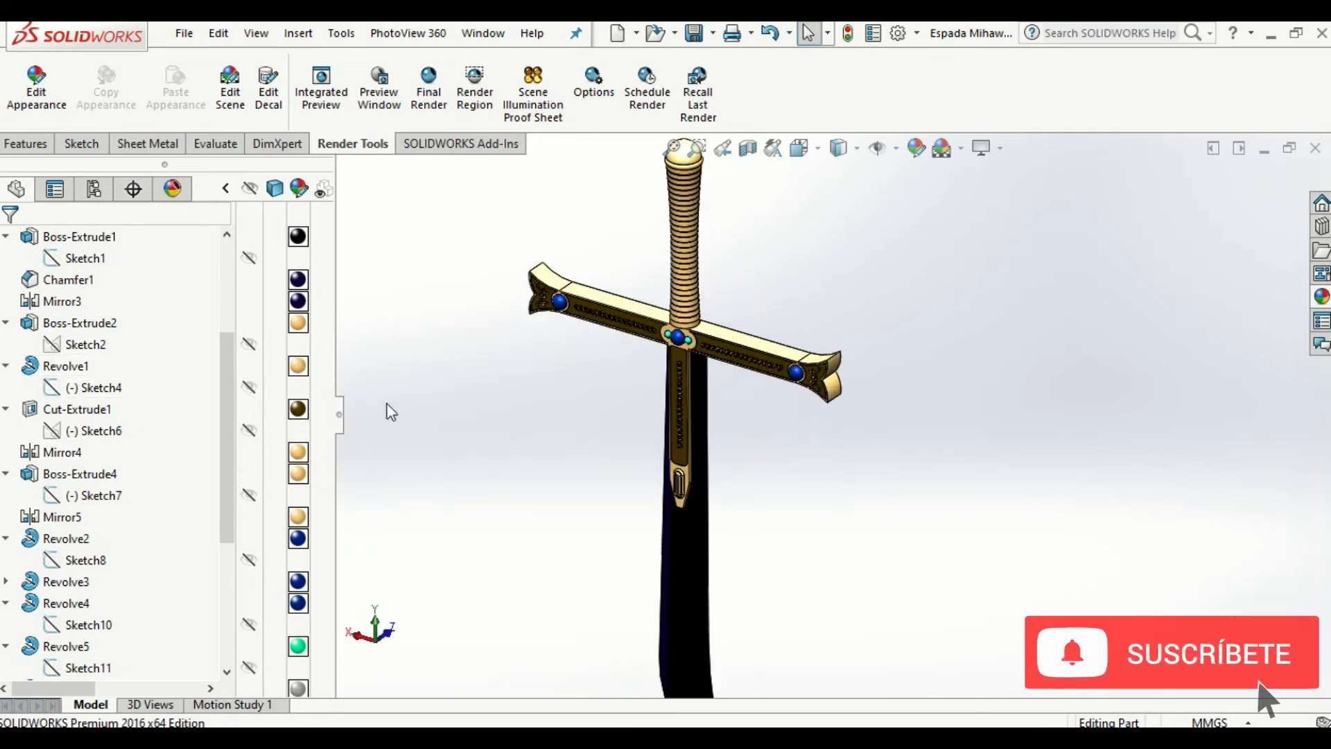
pyautogui.moveTo(306, 379)
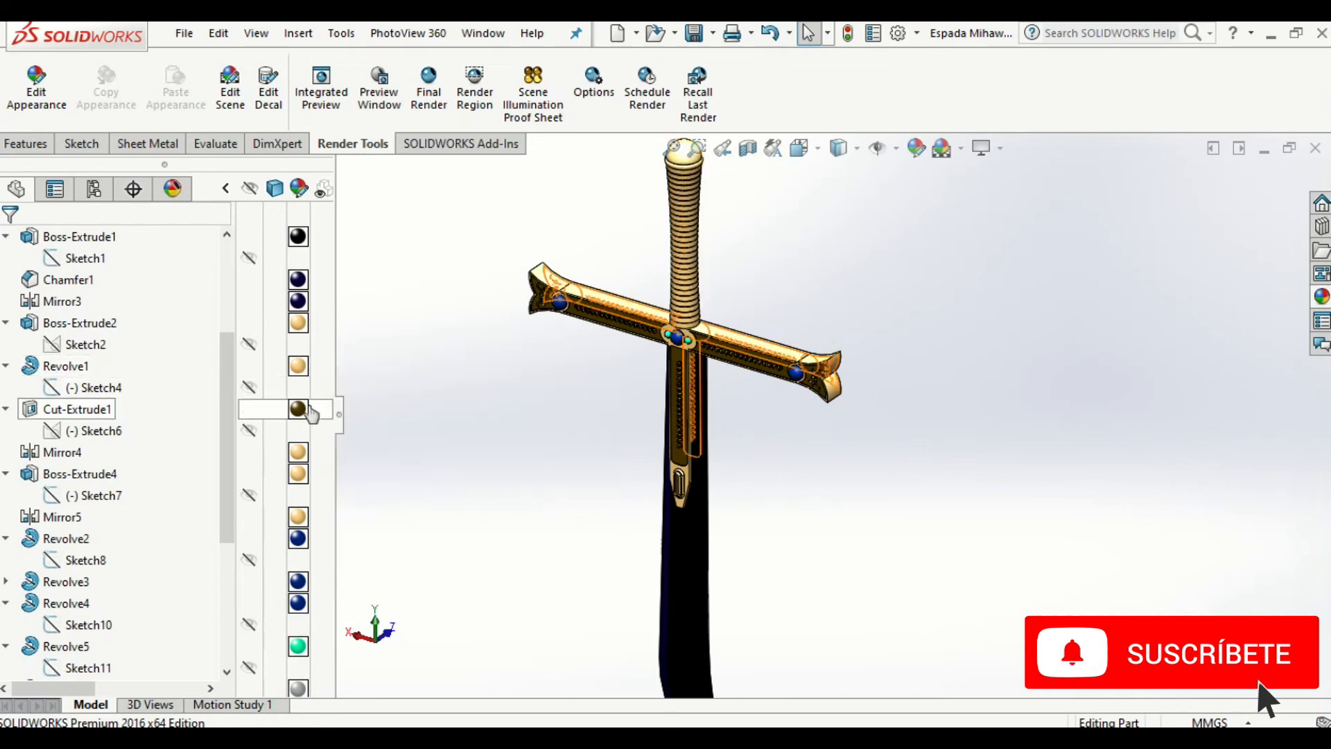
# - Examine the appearance assigned to Cut-Extrude1 and the engraved crossguard recess it covers, viewed from the front
pyautogui.moveTo(300, 419)
pyautogui.moveTo(802, 571); pyautogui.dragTo(627, 598, button='middle')
pyautogui.scroll(-5, 790, 343)
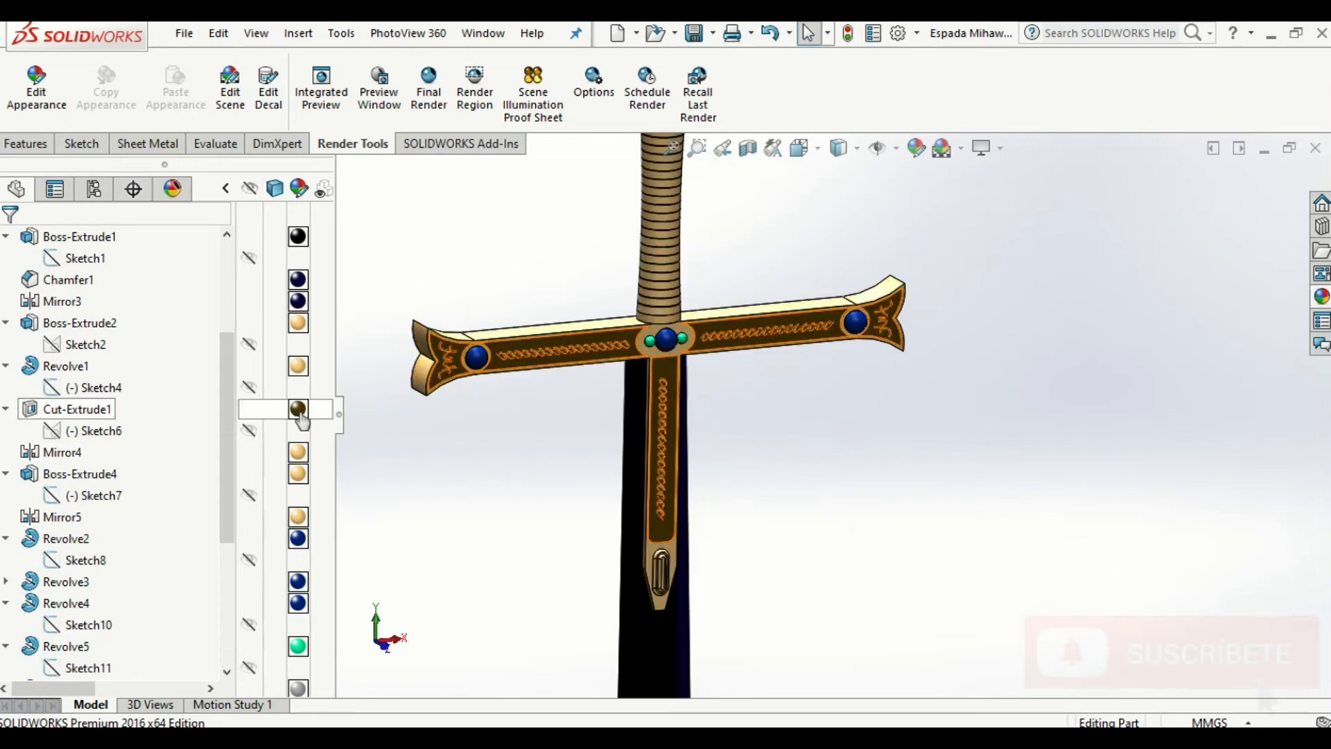
pyautogui.moveTo(301, 419)
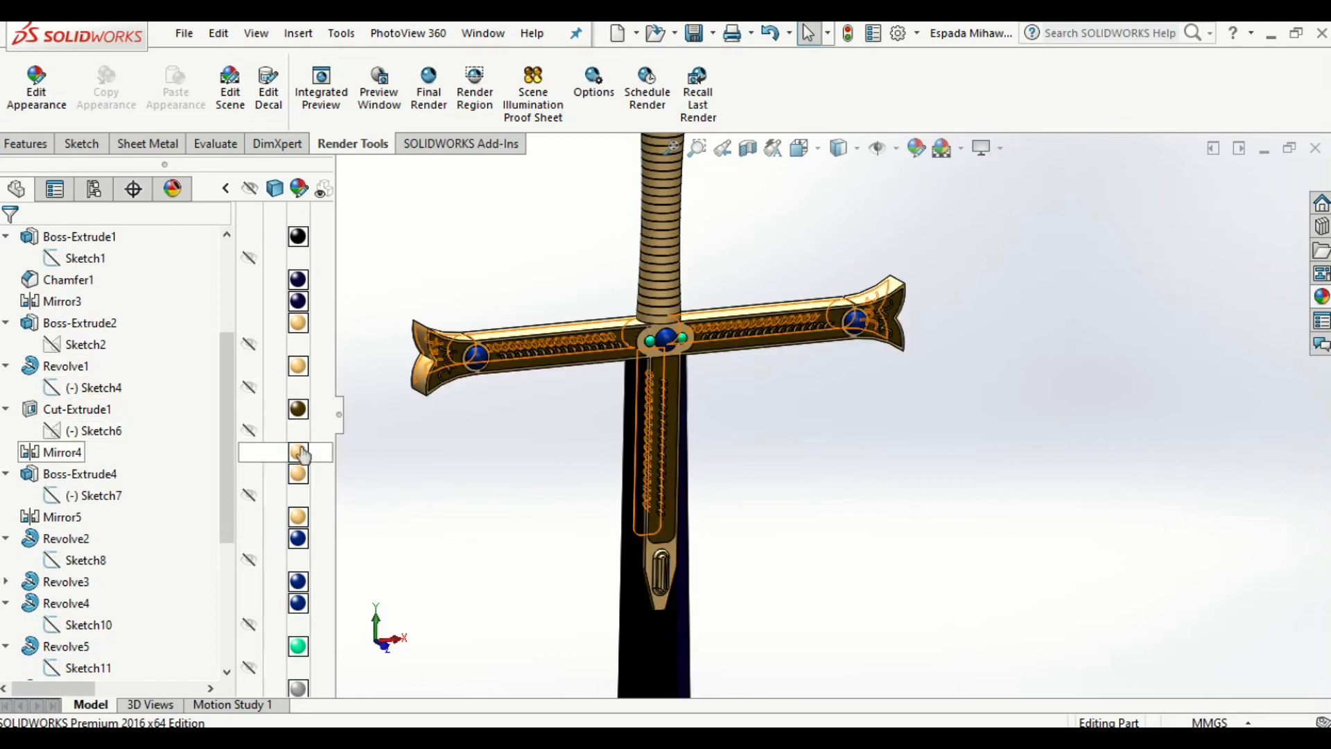
# - Preview the appearances assigned to Mirror4, Boss-Extrude4, Mirror5 and Revolve2 in the feature history
pyautogui.moveTo(300, 455)
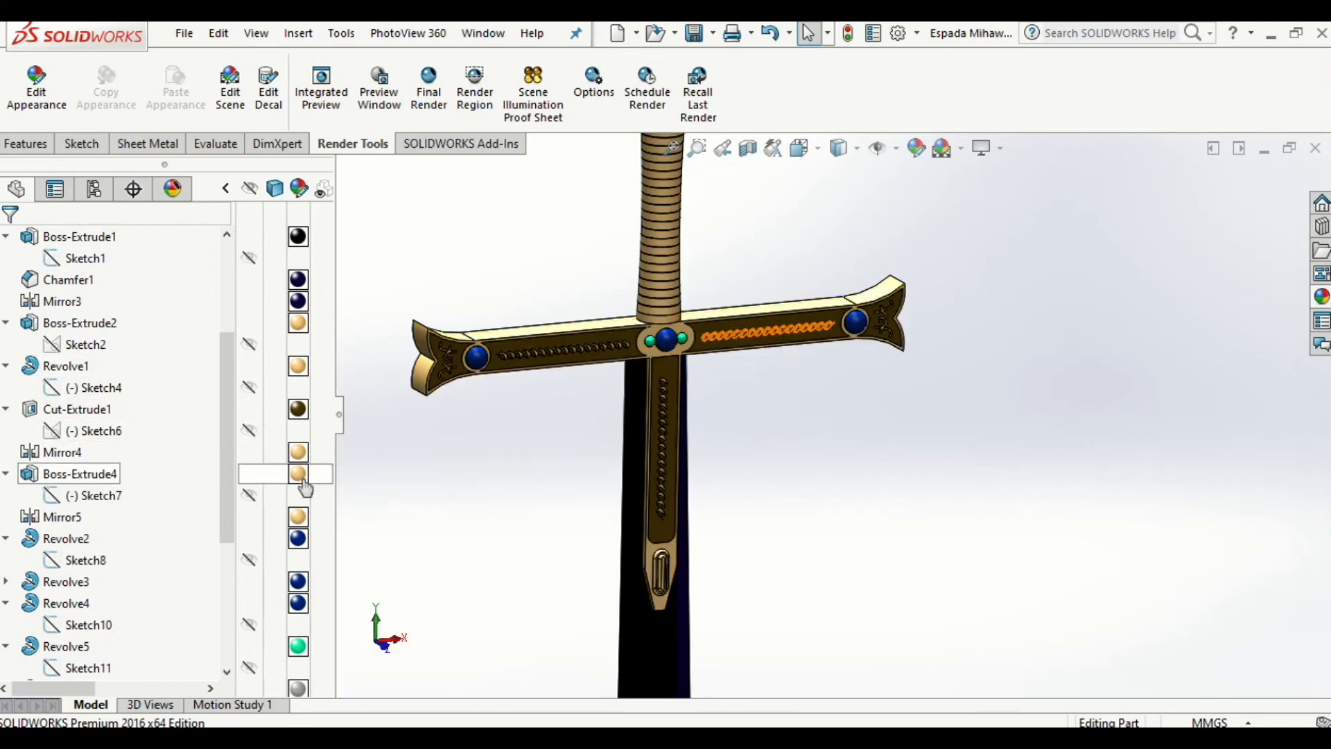
pyautogui.moveTo(303, 483)
pyautogui.moveTo(303, 522)
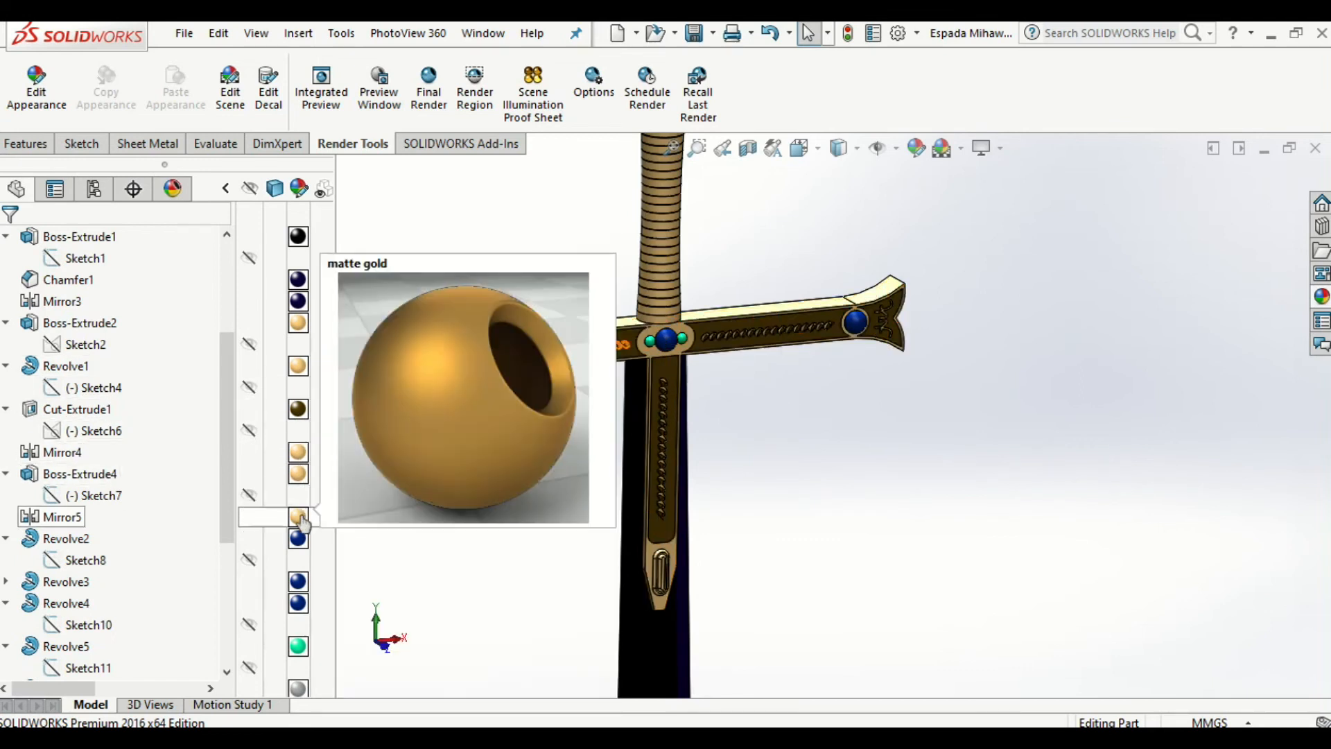
pyautogui.moveTo(302, 551)
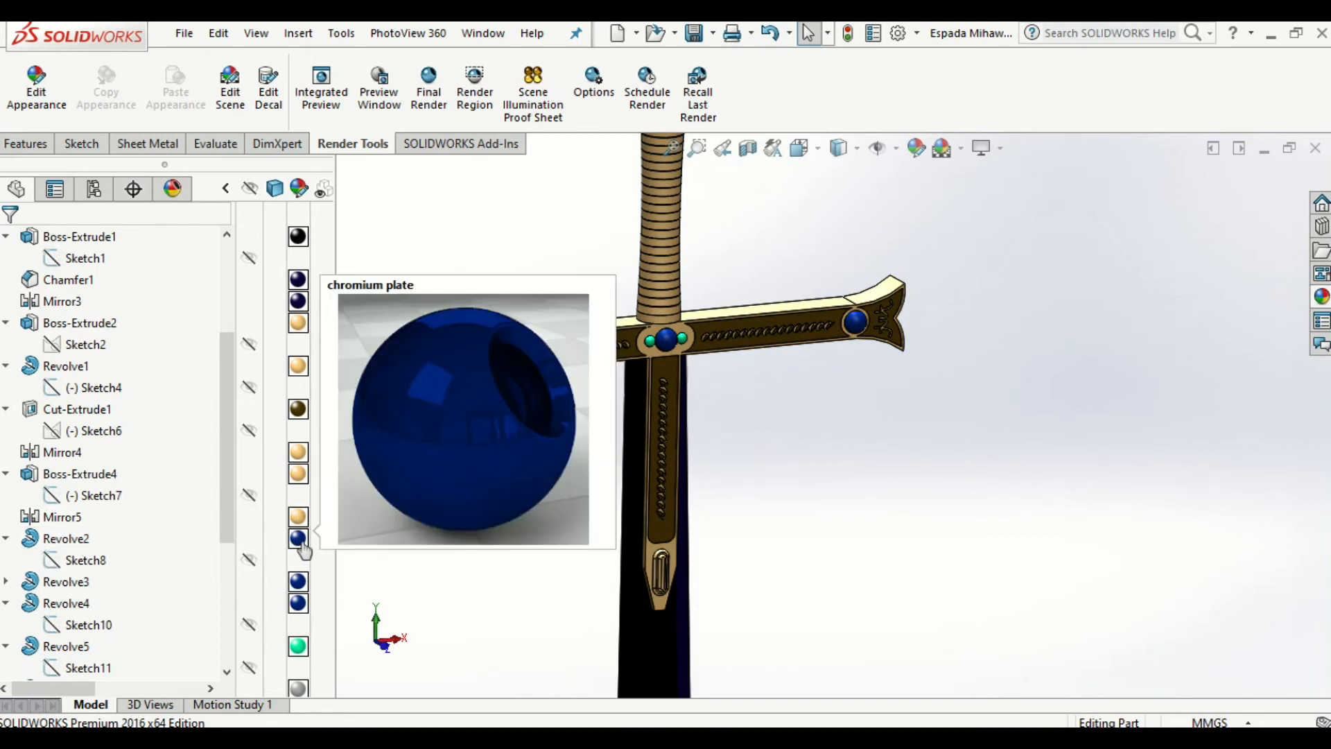
# - Locate Revolve5 on the crossguard centre and preview its assigned appearance
pyautogui.scroll(-2, 374, 607)
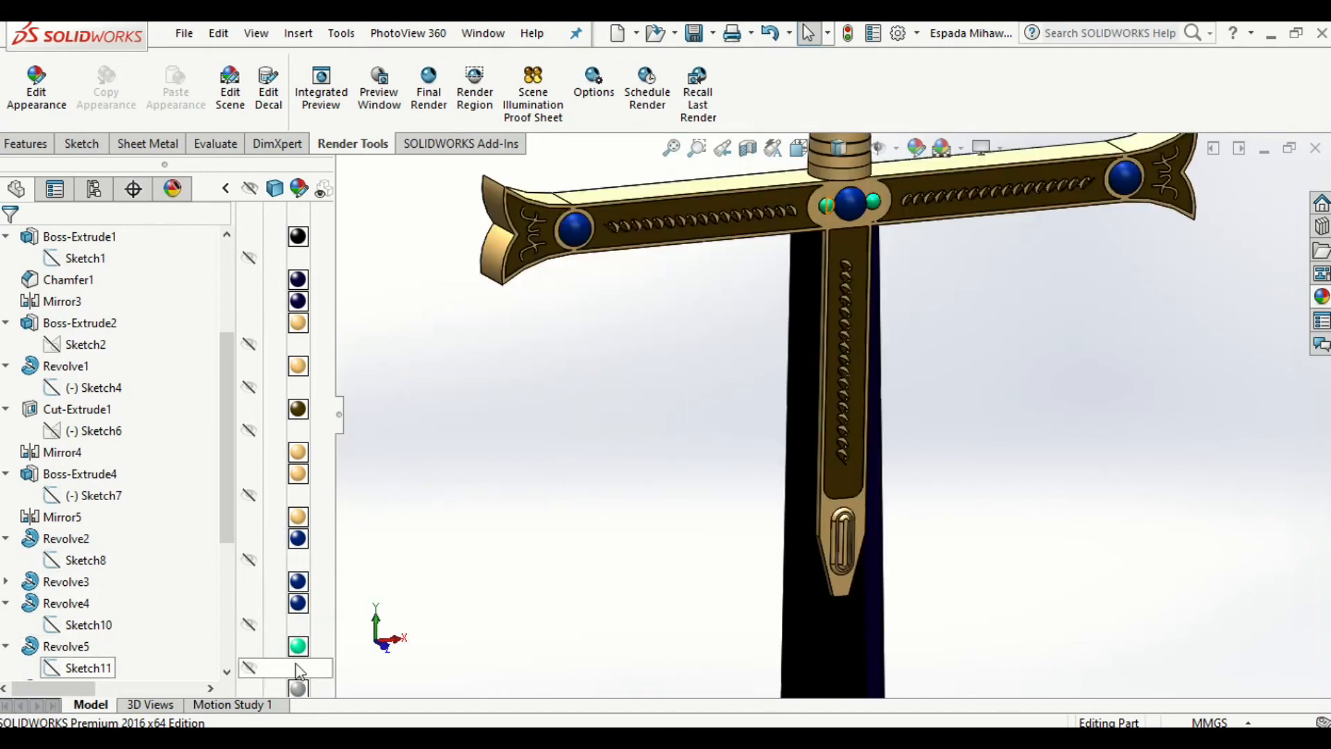
pyautogui.click(66, 647)
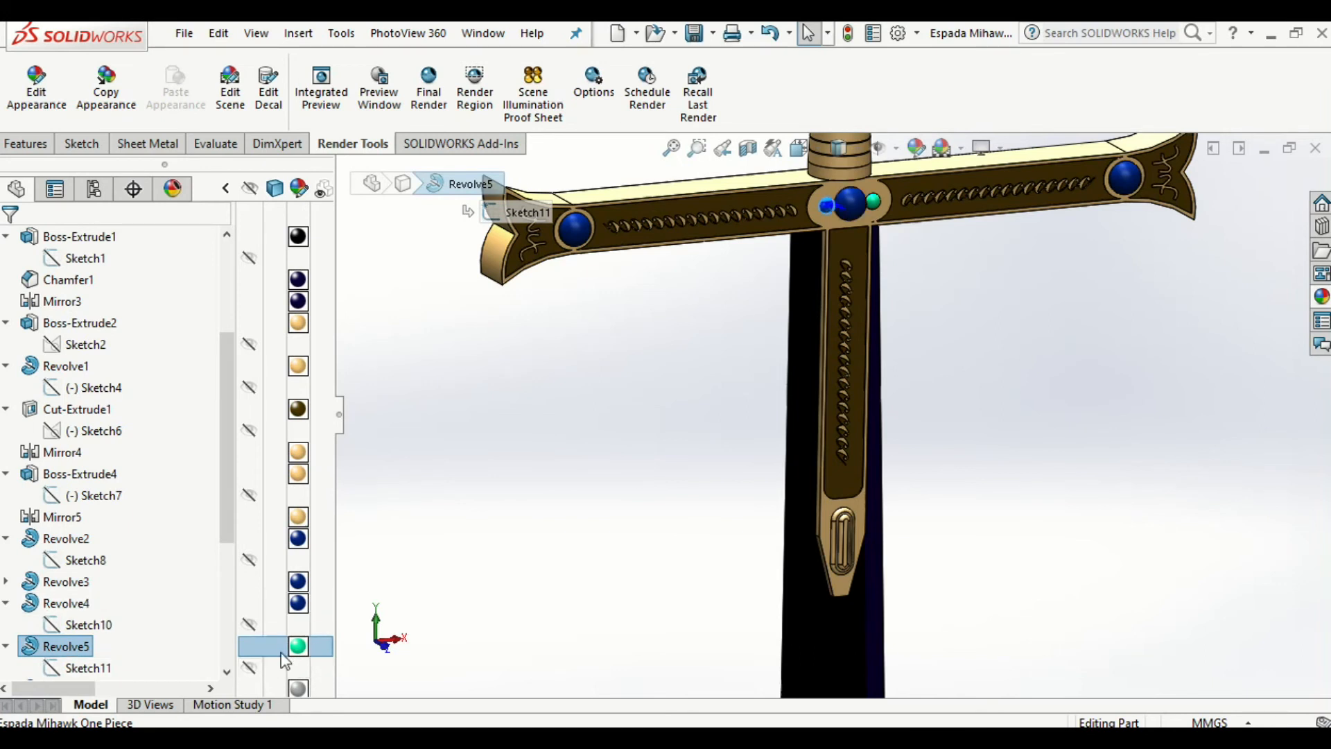
pyautogui.click(441, 603)
pyautogui.moveTo(303, 659)
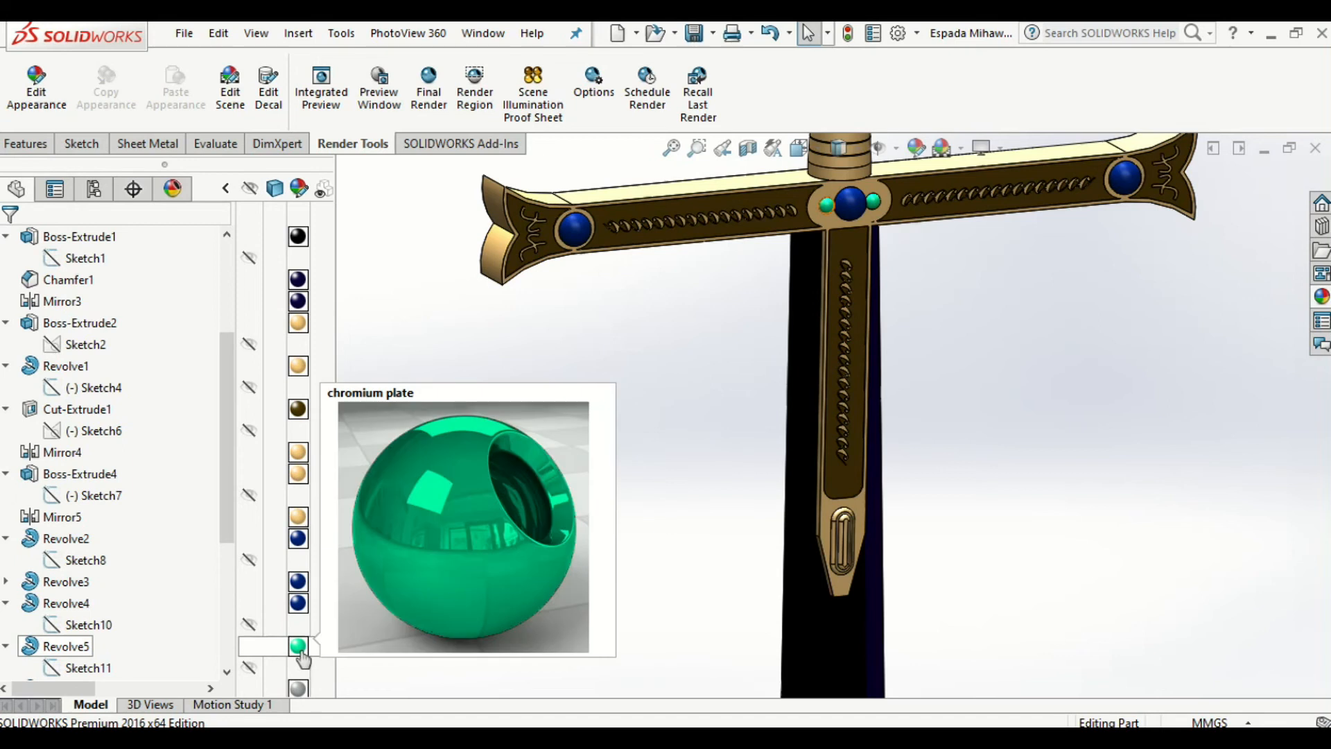
# - Locate Revolve6 on the crossguard centre and preview the appearance assigned to Boss-Extrude9
pyautogui.scroll(-3, 298, 555)
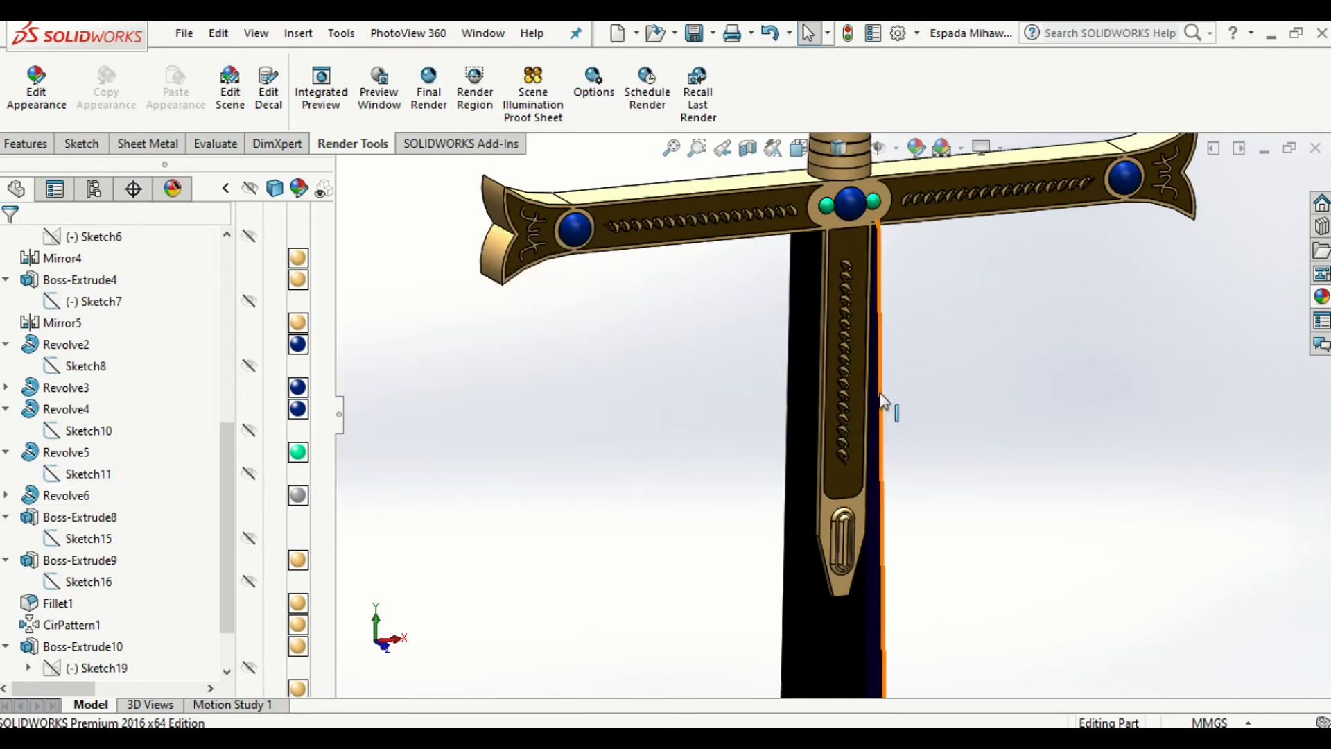
pyautogui.scroll(3, 882, 398)
pyautogui.scroll(-1, 1037, 199)
pyautogui.click(88, 502)
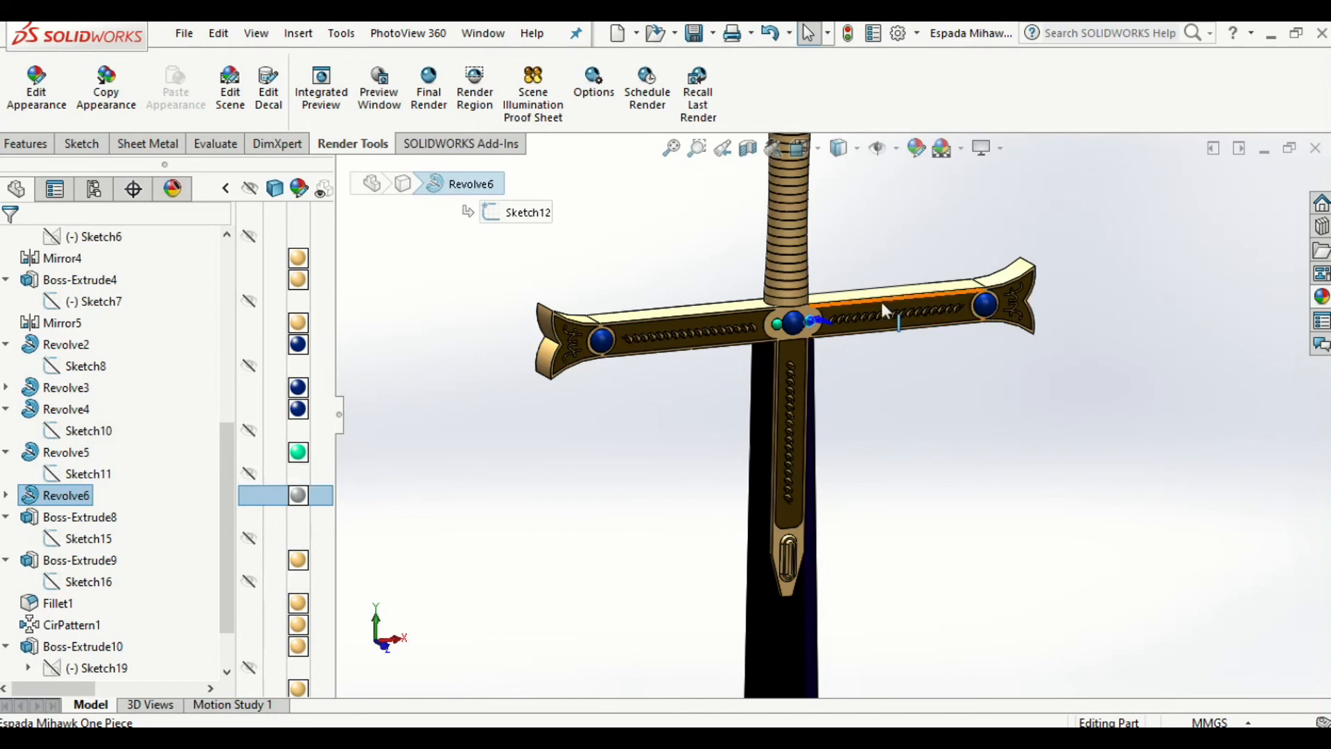
pyautogui.scroll(-3, 787, 305)
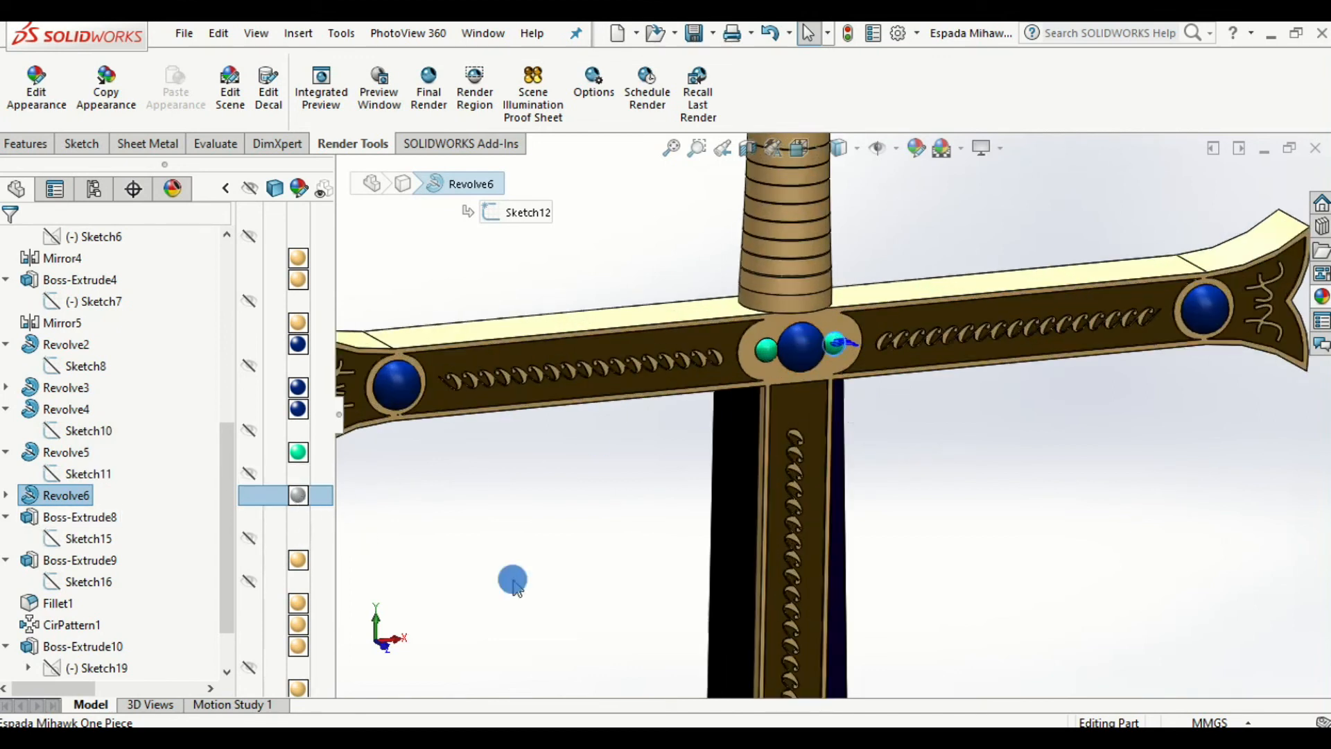
pyautogui.click(514, 585)
pyautogui.scroll(-1, 290, 510)
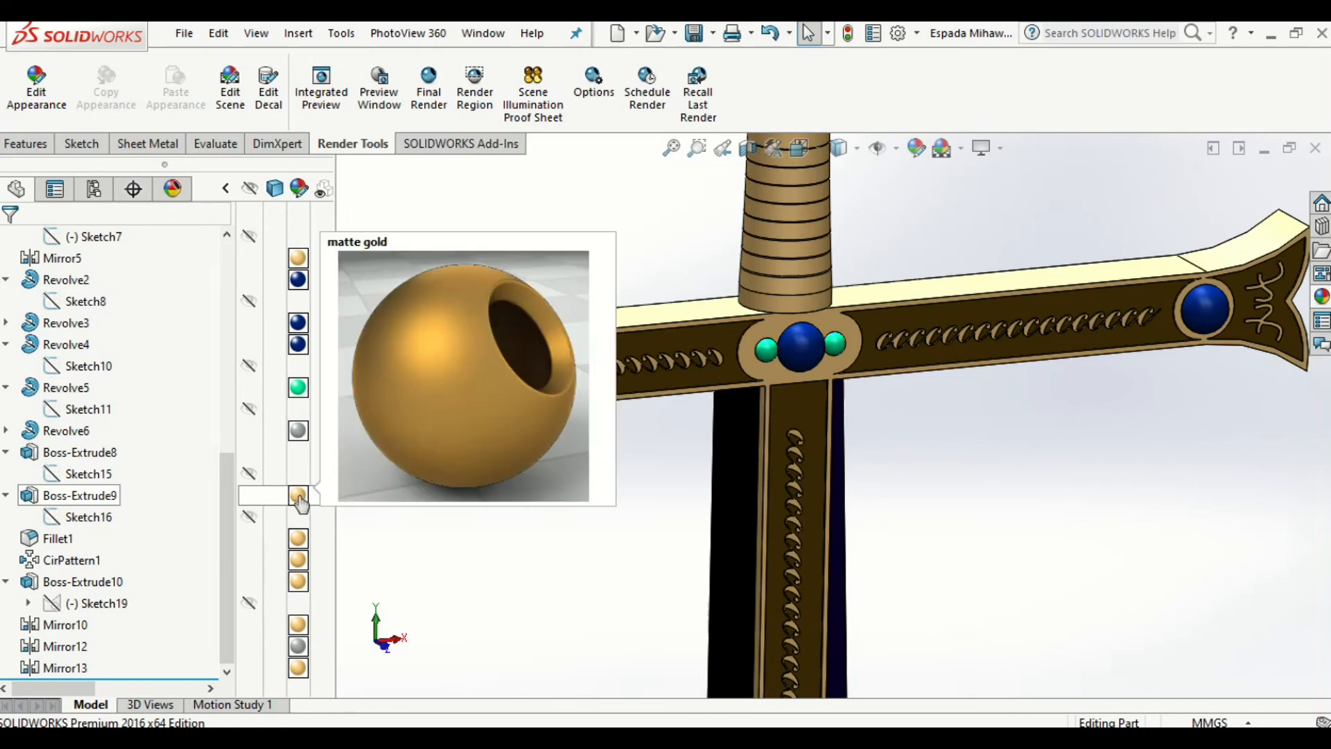
# - Show the whole sword in isometric view and apply the scene Backdrop - Grey with Overhead Light
pyautogui.scroll(6, 687, 481)
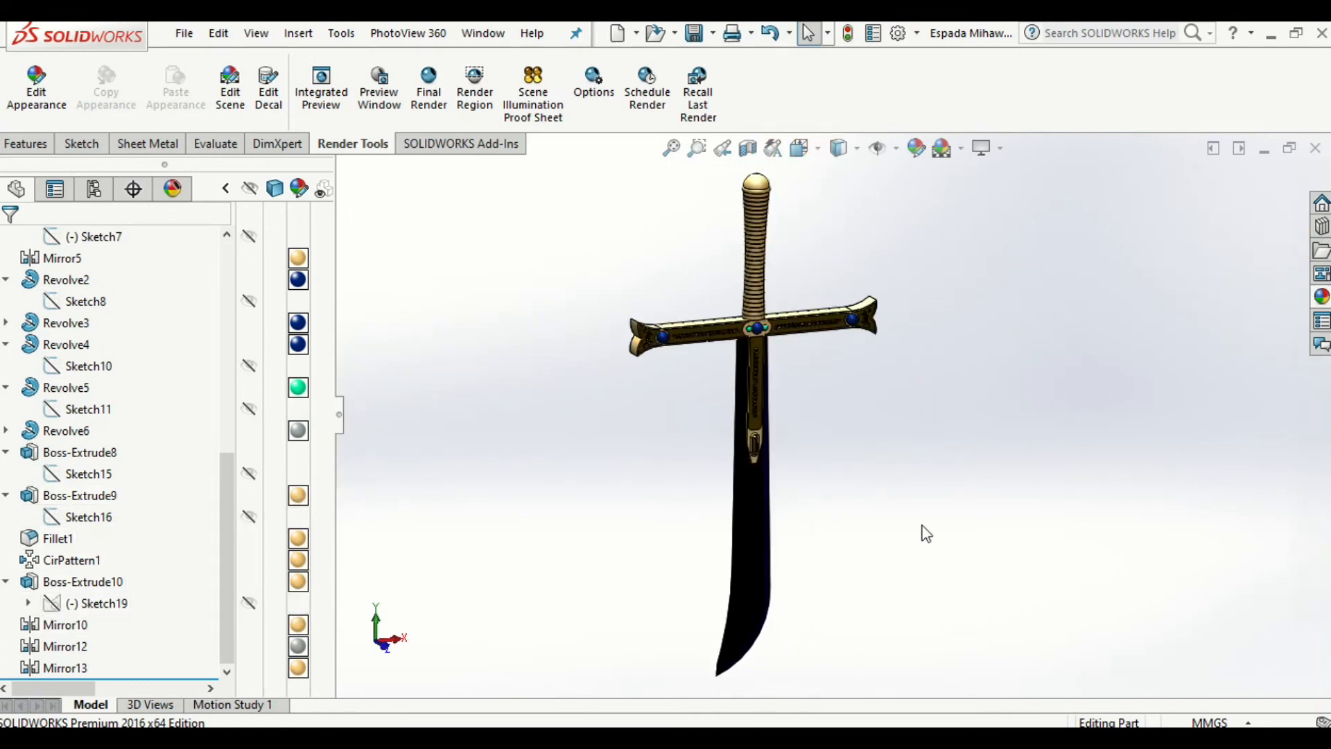
pyautogui.hotkey('ctrl', '7')
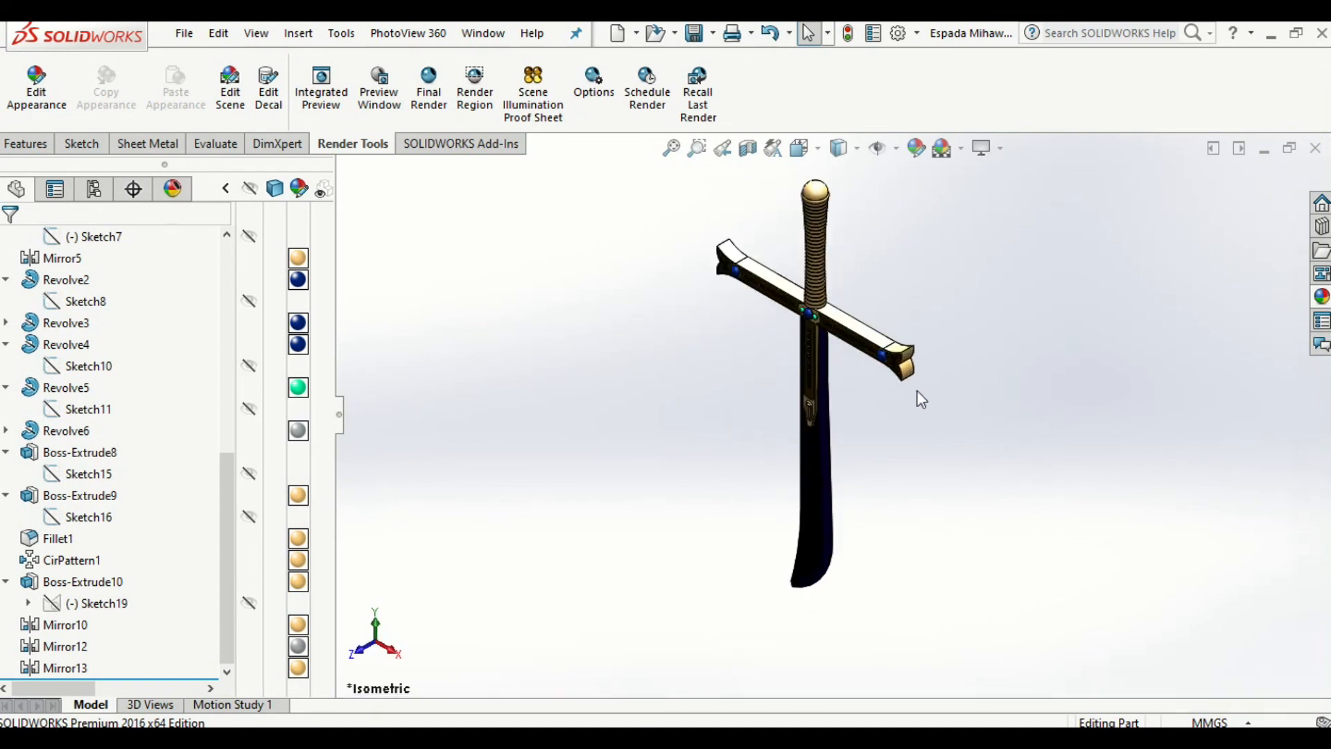
pyautogui.click(1000, 151)
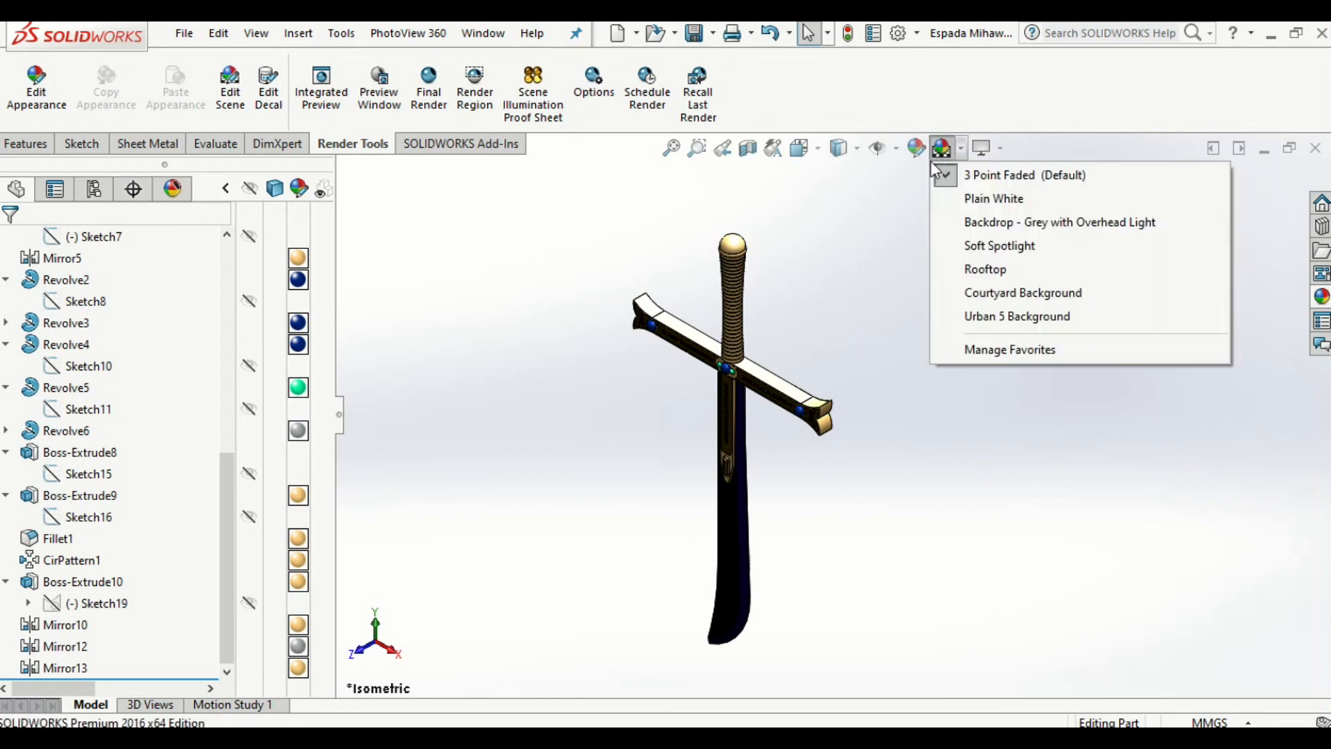
pyautogui.moveTo(963, 149)
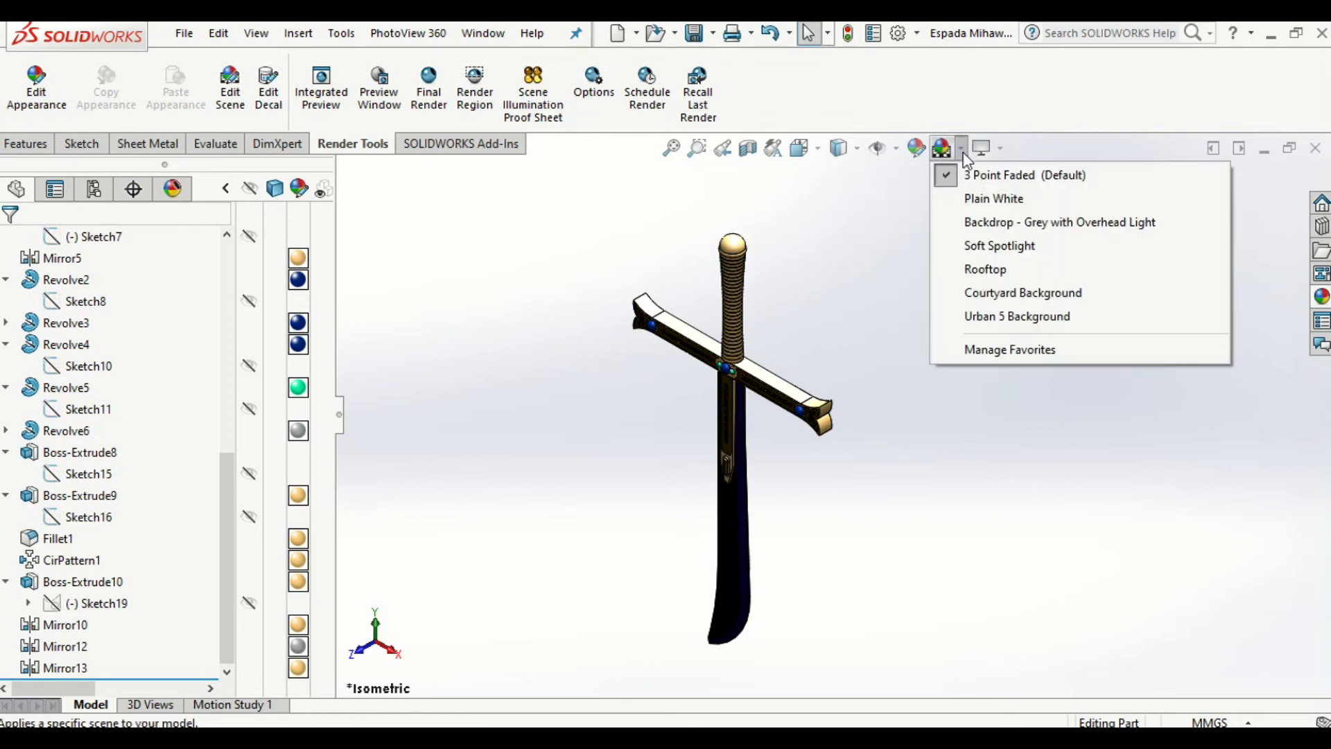
pyautogui.click(956, 223)
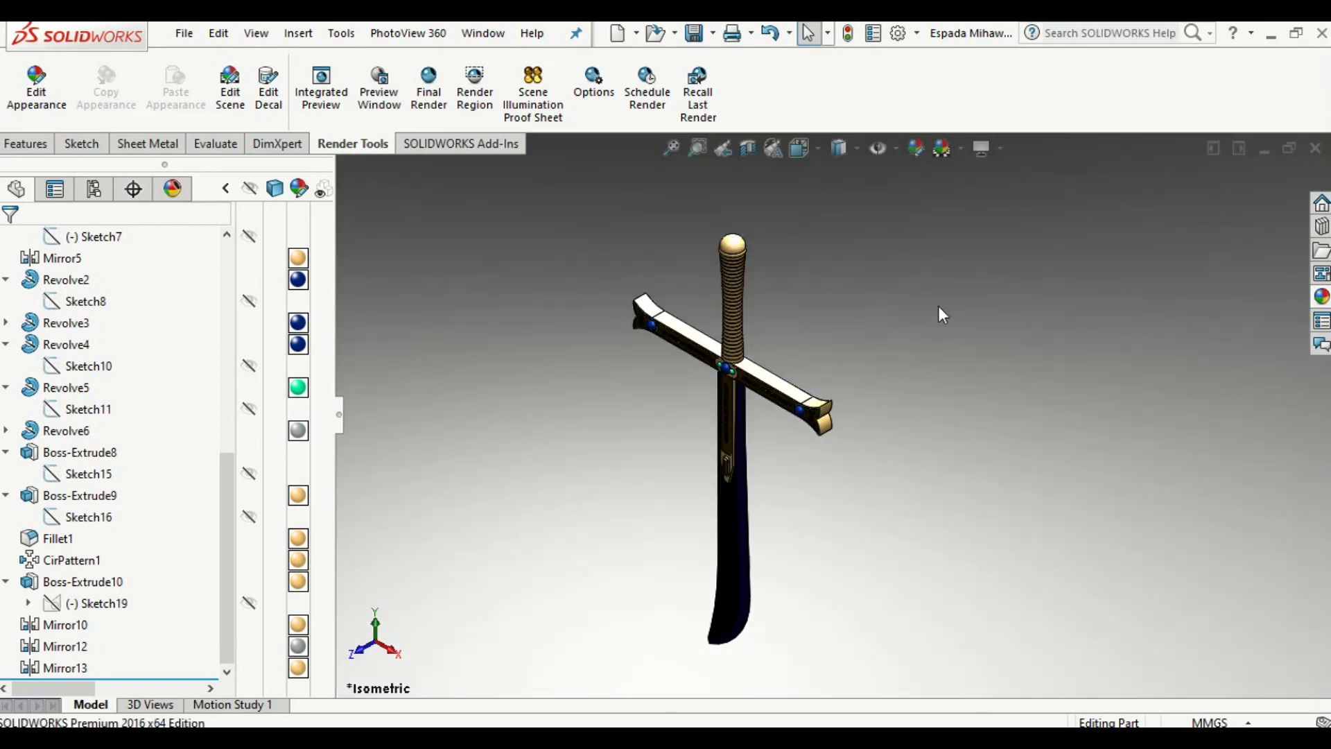
# - Turn on RealView Graphics and Shadows In Shaded Mode for the sword's display
pyautogui.moveTo(1001, 152)
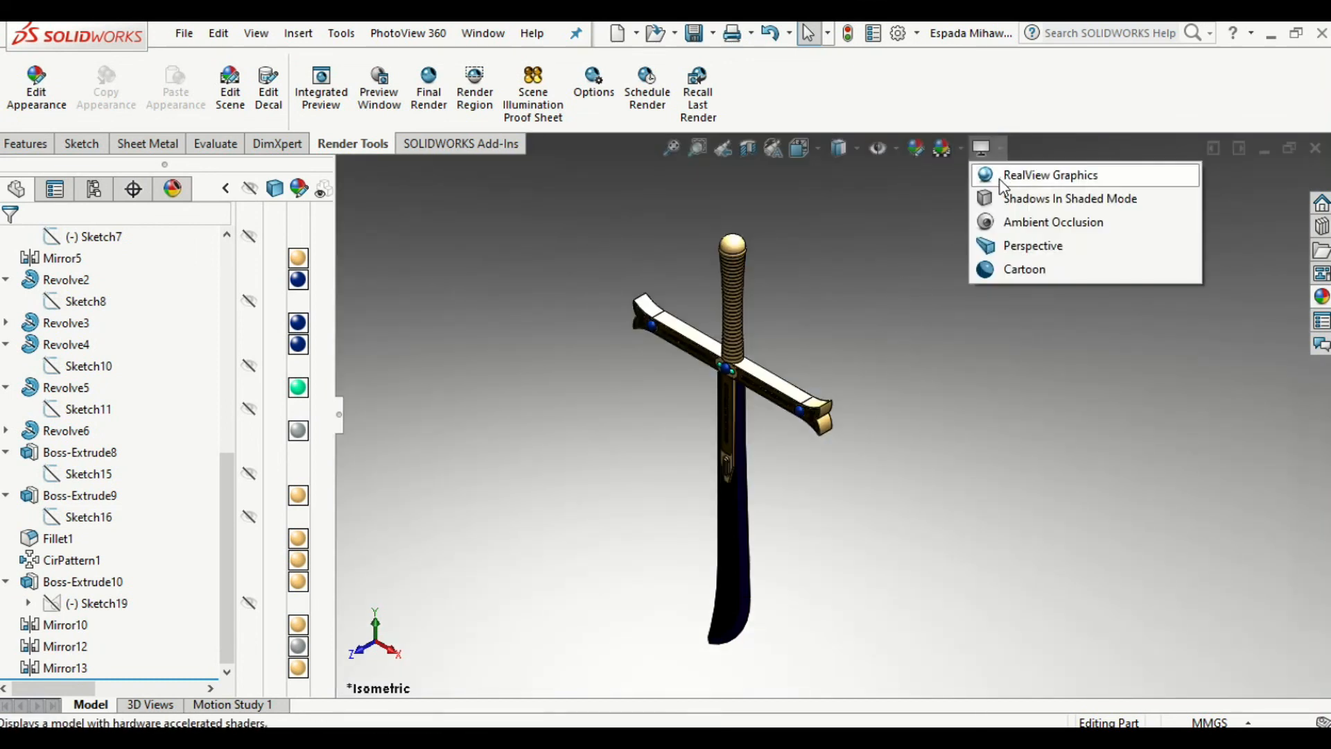
pyautogui.click(992, 179)
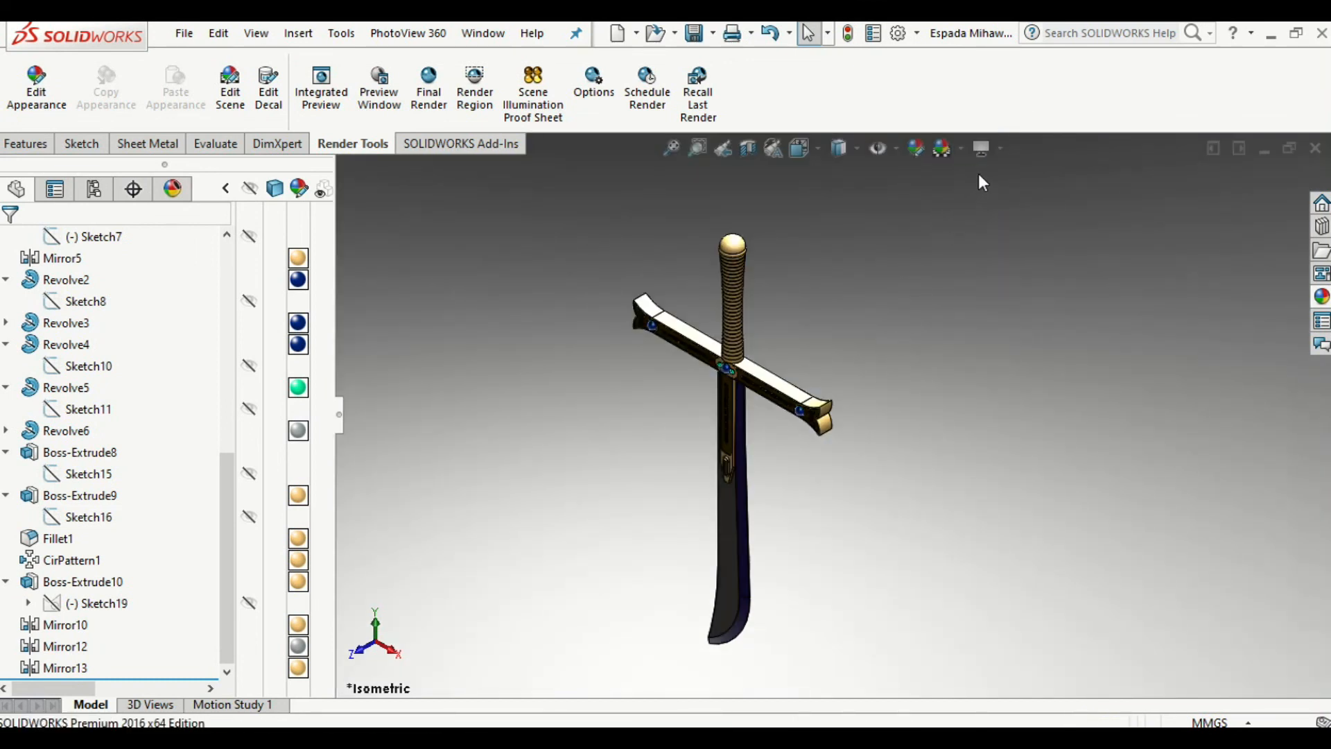
pyautogui.moveTo(999, 144)
pyautogui.click(1008, 201)
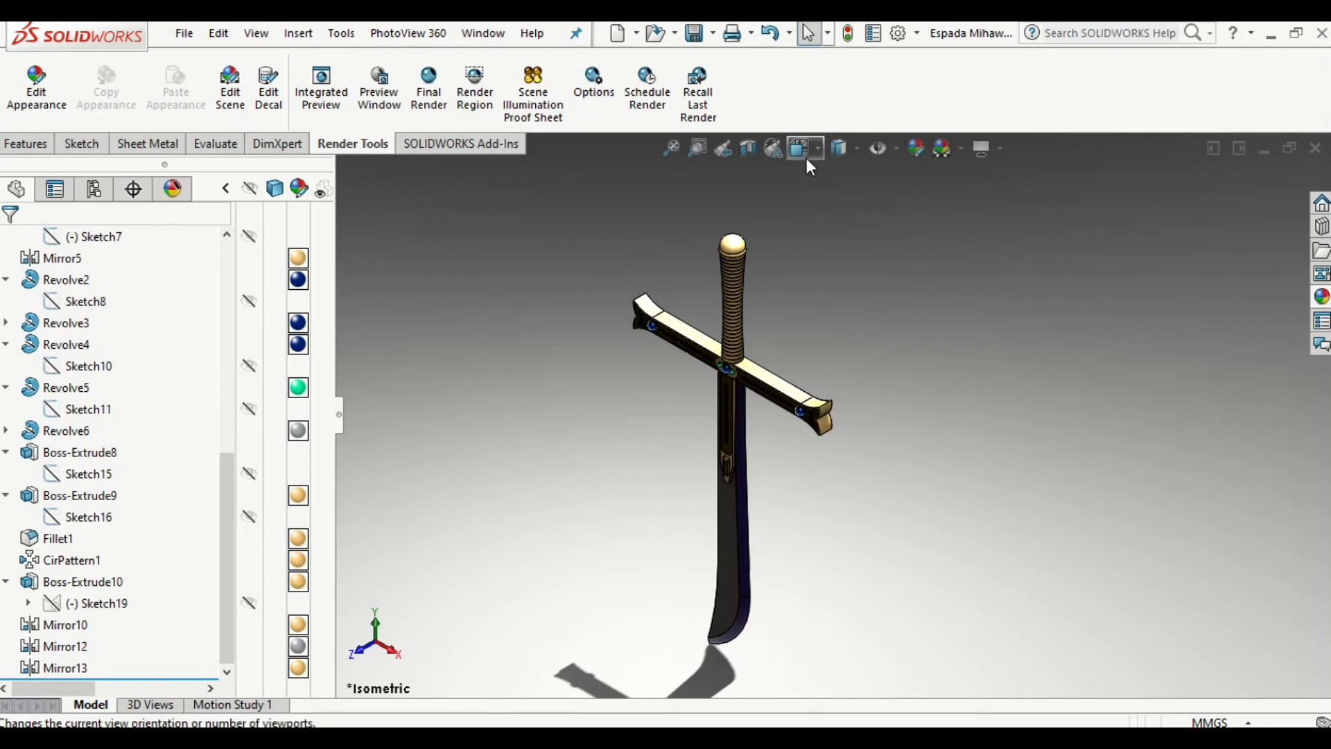
# - Set the display style to shaded without edges
pyautogui.moveTo(868, 171)
pyautogui.click(843, 203)
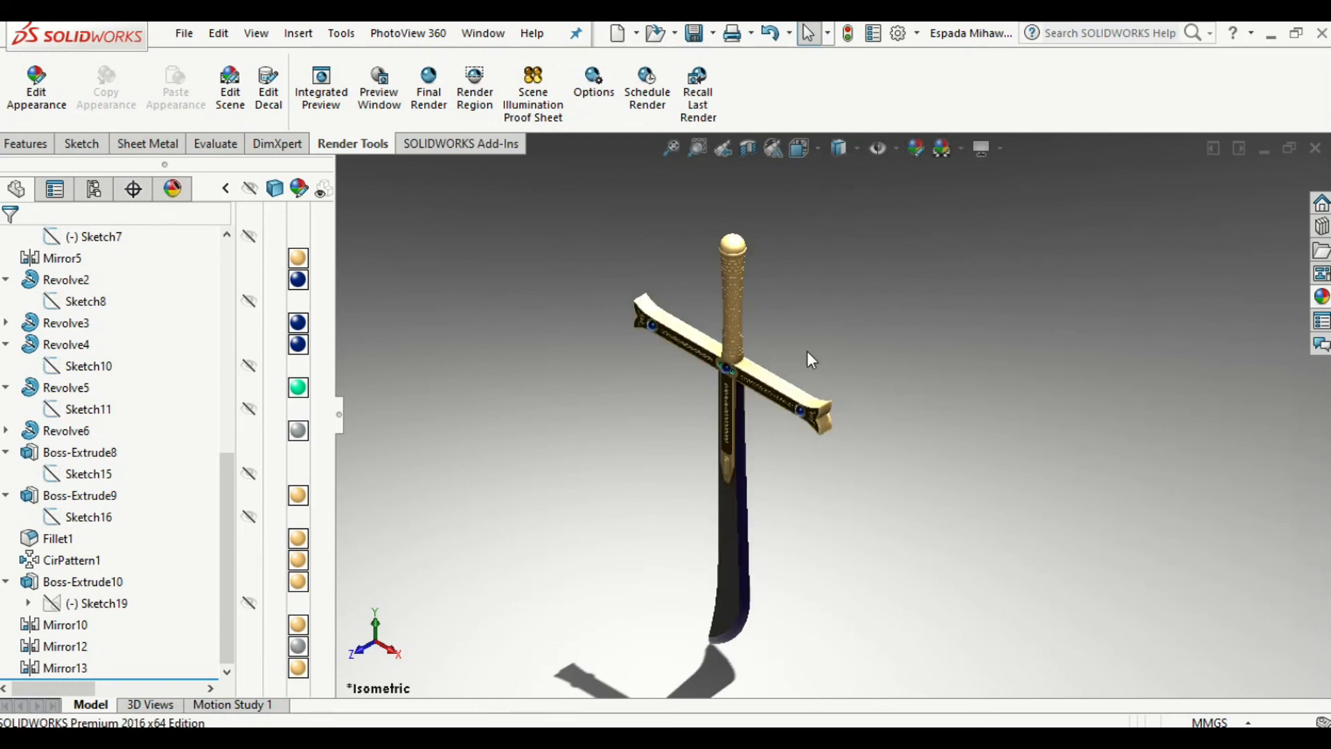
# - Examine the finished sword's hilt, crossguard, gems and blade from several angles and distances
pyautogui.moveTo(663, 603); pyautogui.dragTo(653, 496, button='middle')
pyautogui.moveTo(623, 629)
pyautogui.mouseDown(button='middle')
pyautogui.moveTo(639, 597)
pyautogui.moveTo(660, 597)
pyautogui.moveTo(583, 610)
pyautogui.moveTo(672, 615)
pyautogui.moveTo(680, 654)
pyautogui.mouseUp(button='middle')
pyautogui.moveTo(559, 568); pyautogui.dragTo(520, 508, button='middle')
pyautogui.moveTo(569, 370); pyautogui.dragTo(567, 417, button='middle')
pyautogui.scroll(-4, 652, 353)
pyautogui.moveTo(699, 375); pyautogui.dragTo(791, 525, button='middle')
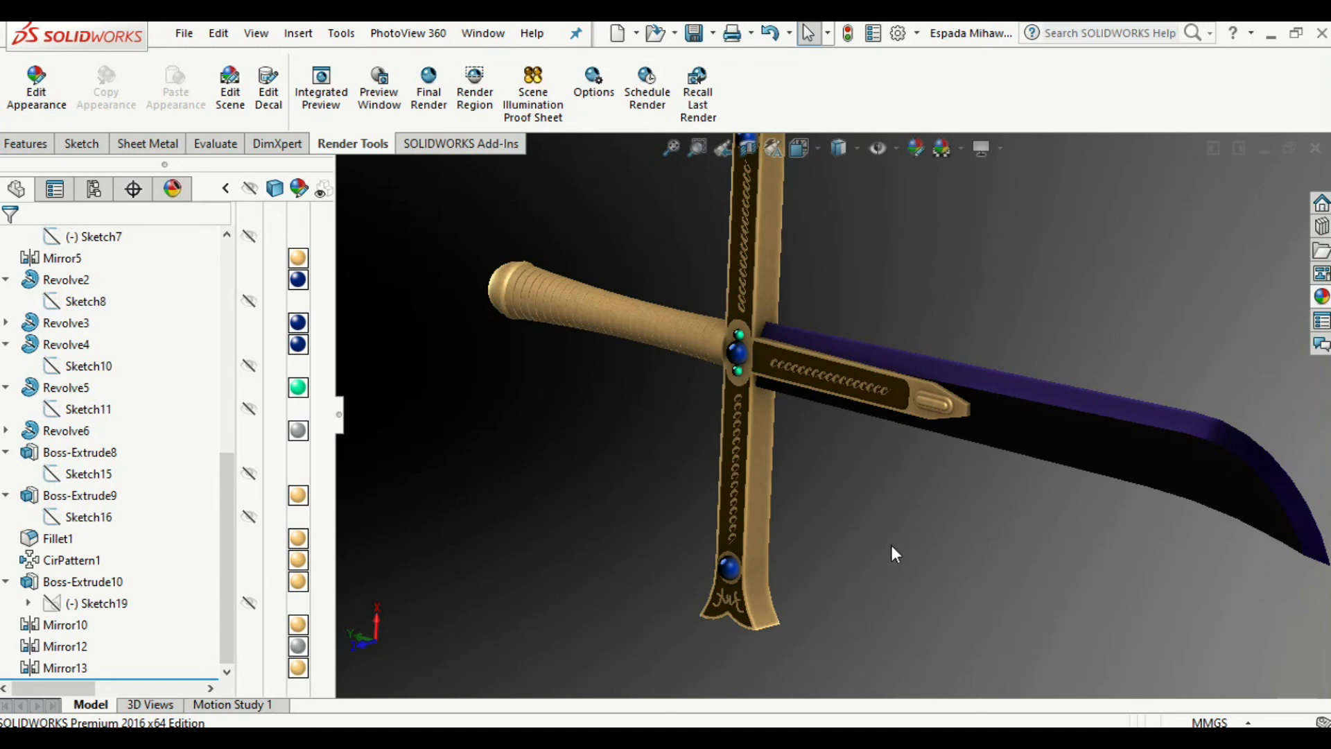
pyautogui.scroll(-2, 801, 501)
pyautogui.scroll(5, 800, 500)
pyautogui.moveTo(801, 499); pyautogui.dragTo(976, 375, button='middle')
pyautogui.scroll(-1, 1039, 343)
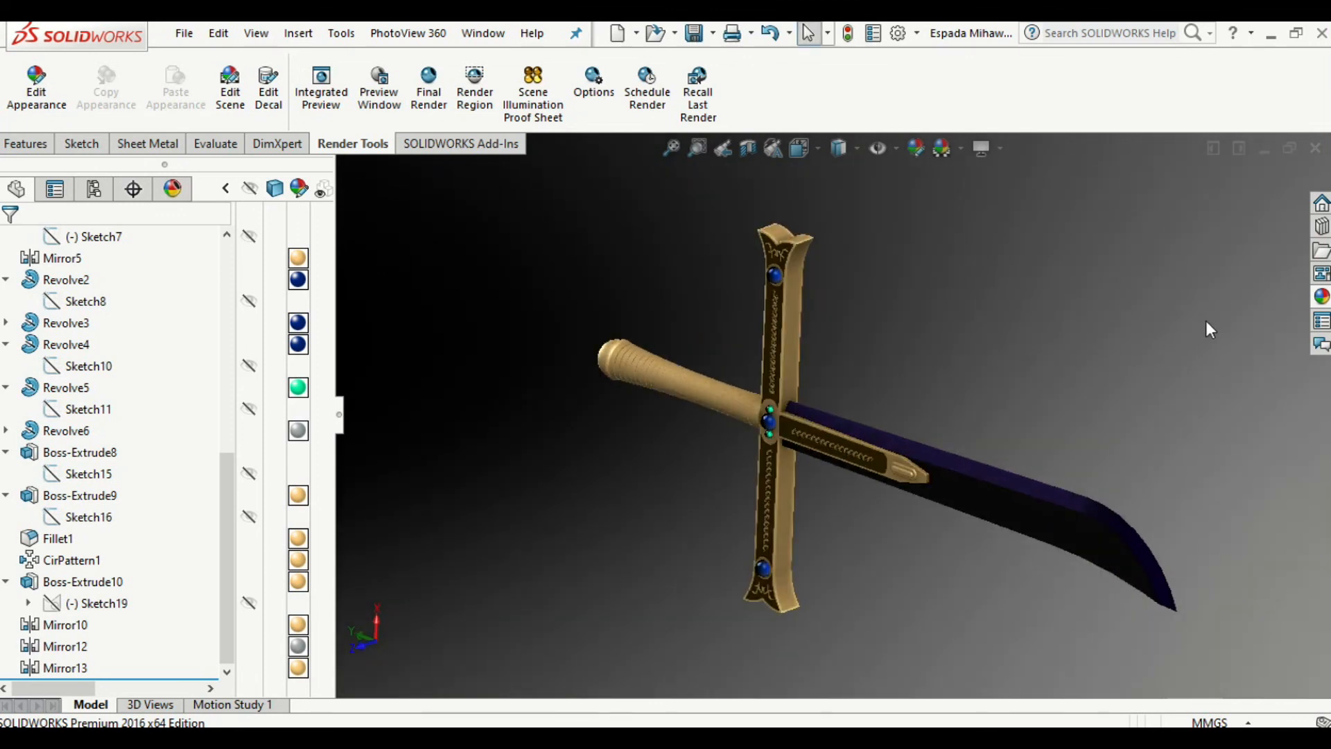
pyautogui.moveTo(1321, 235)
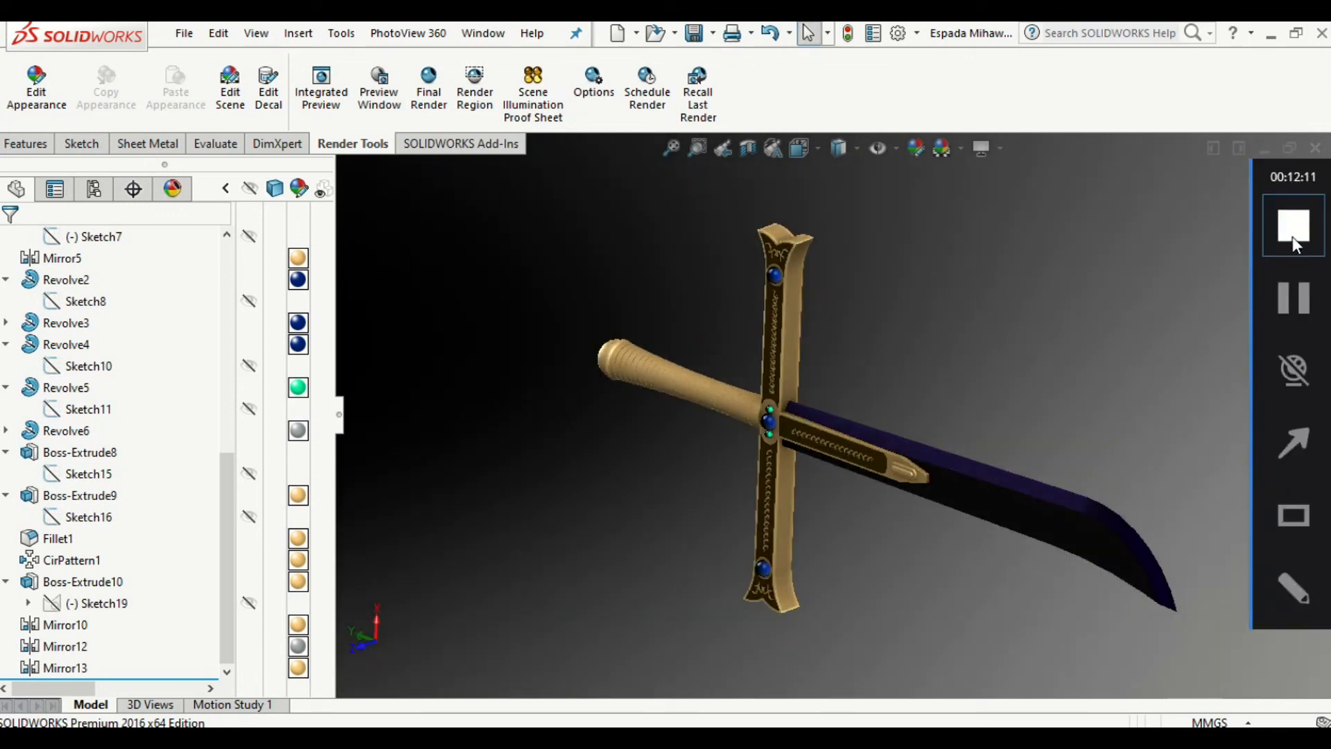